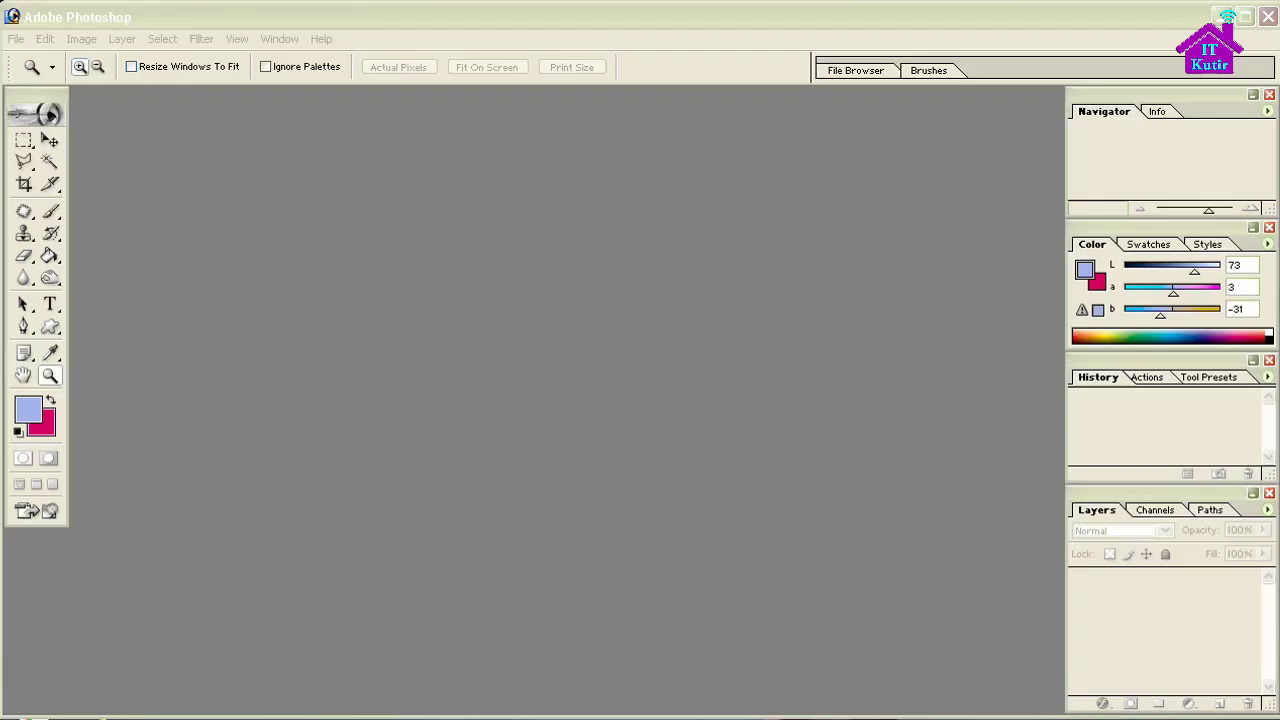
Open the scanned image b-59_0002.jpg
{"action": "left_click", "coordinate": [16, 38]}
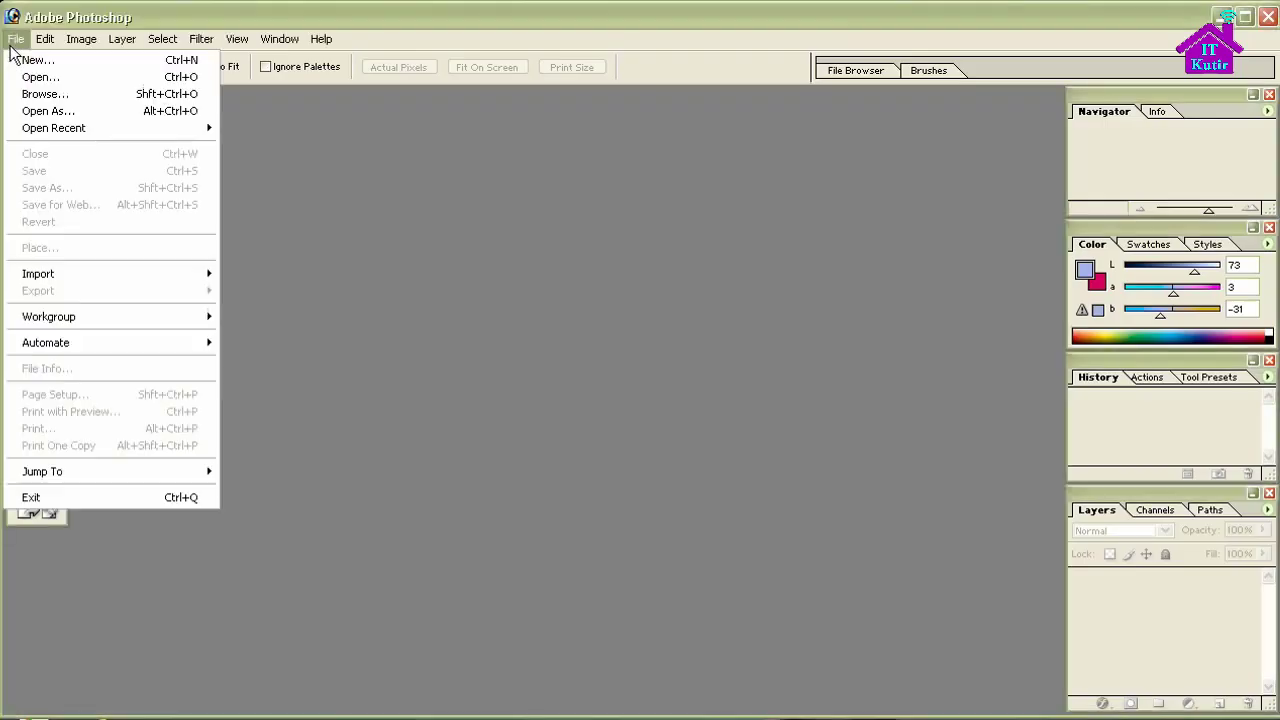
{"action": "left_click", "coordinate": [30, 76]}
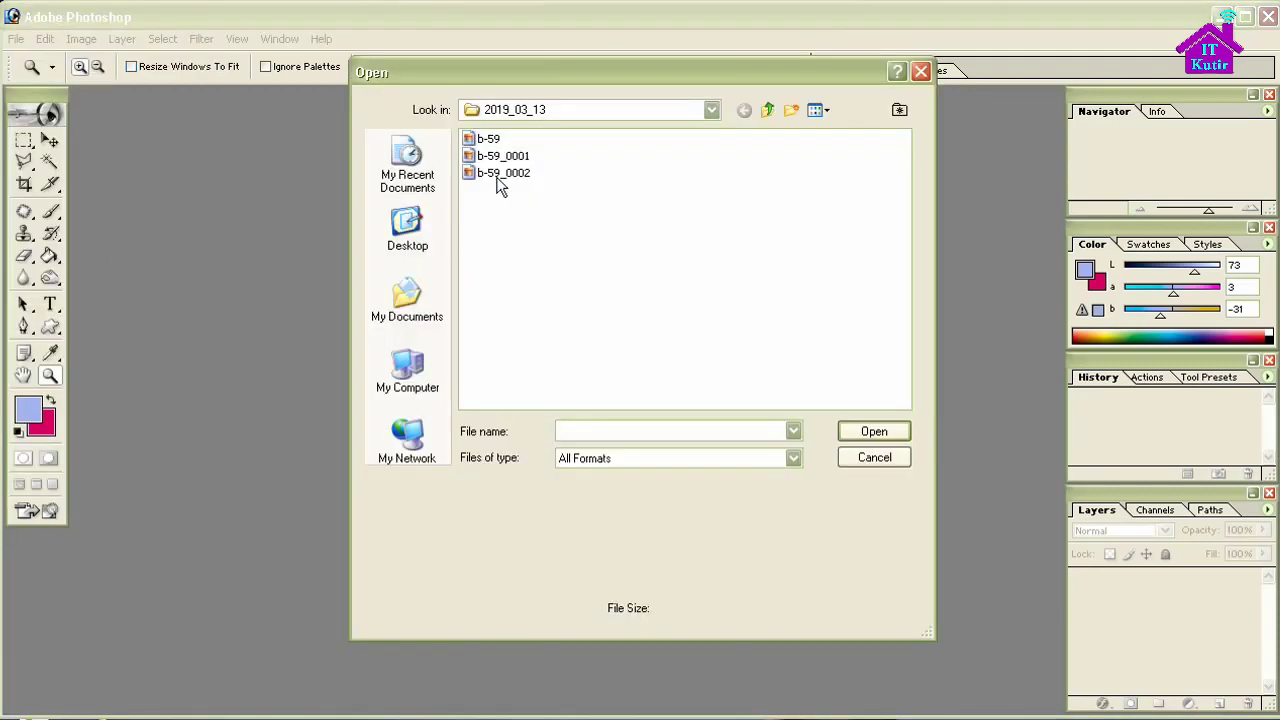
{"action": "left_click", "coordinate": [503, 174]}
{"action": "left_click", "coordinate": [903, 432]}
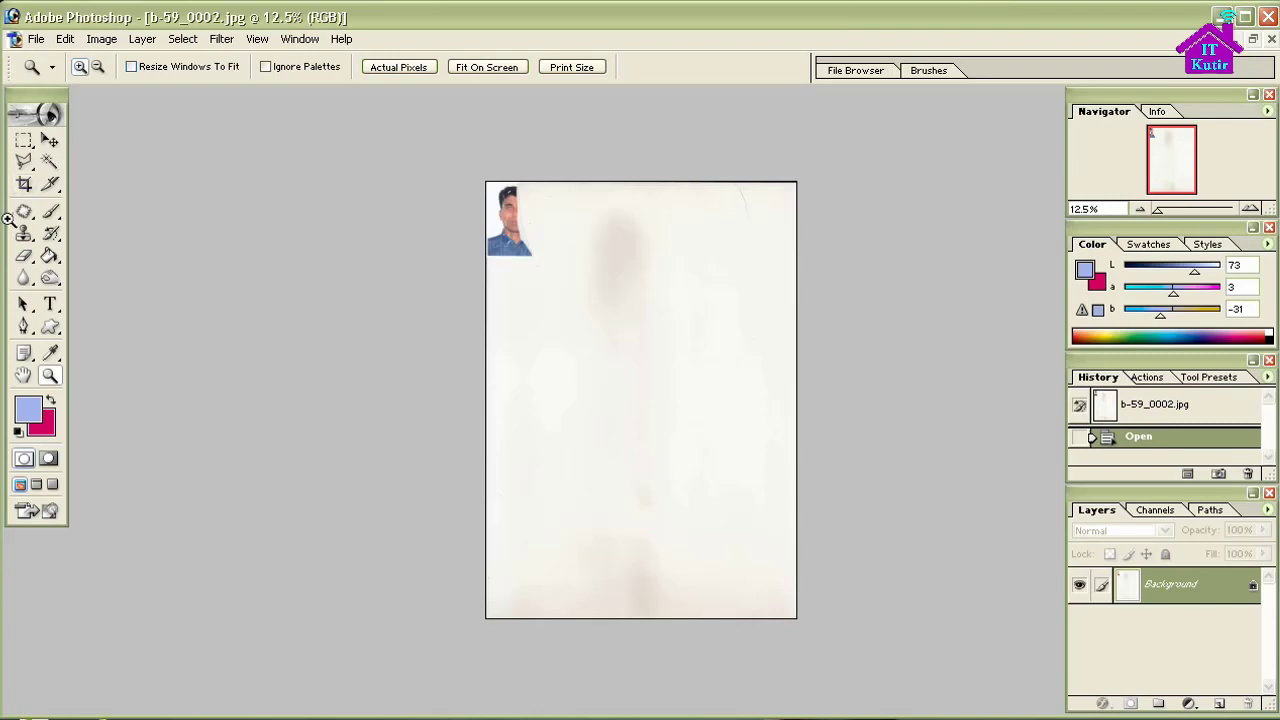
Crop the scan down to the portrait photo in its top-left corner
{"action": "left_click", "coordinate": [24, 184]}
{"action": "left_click_drag", "start_coordinate": [483, 181], "coordinate": [566, 264]}
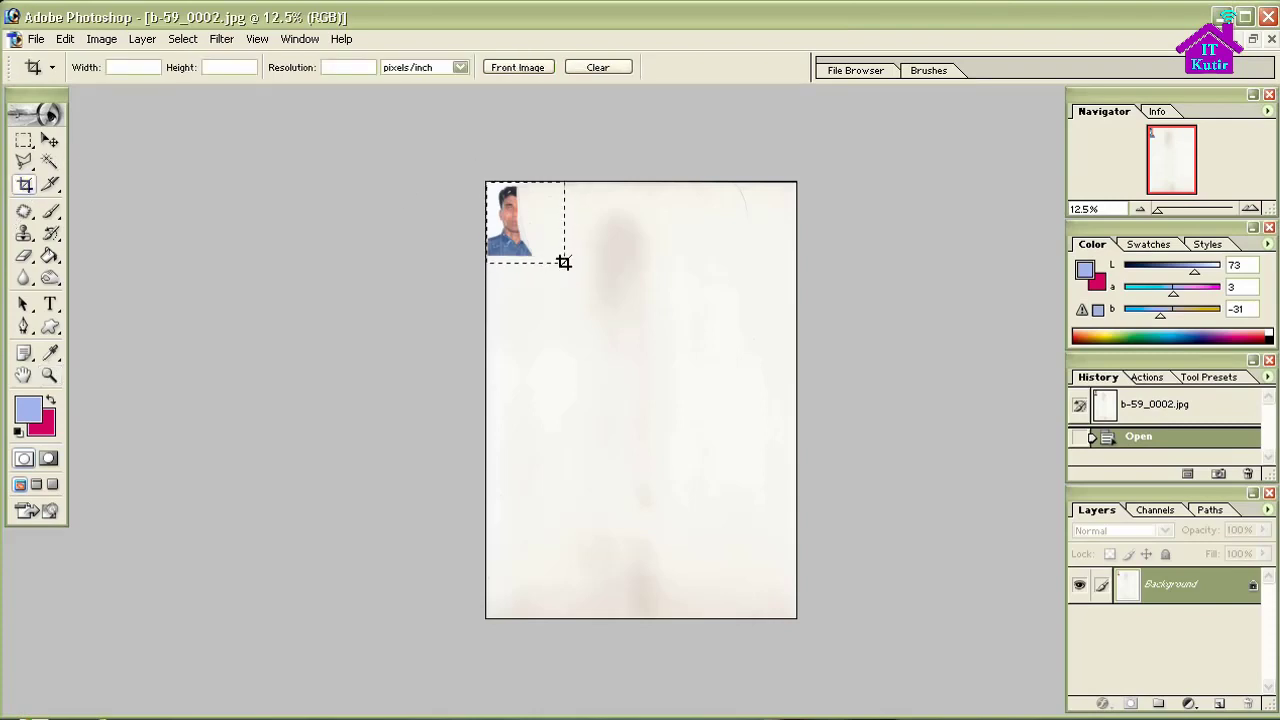
{"action": "left_click_drag", "start_coordinate": [566, 264], "coordinate": [572, 264]}
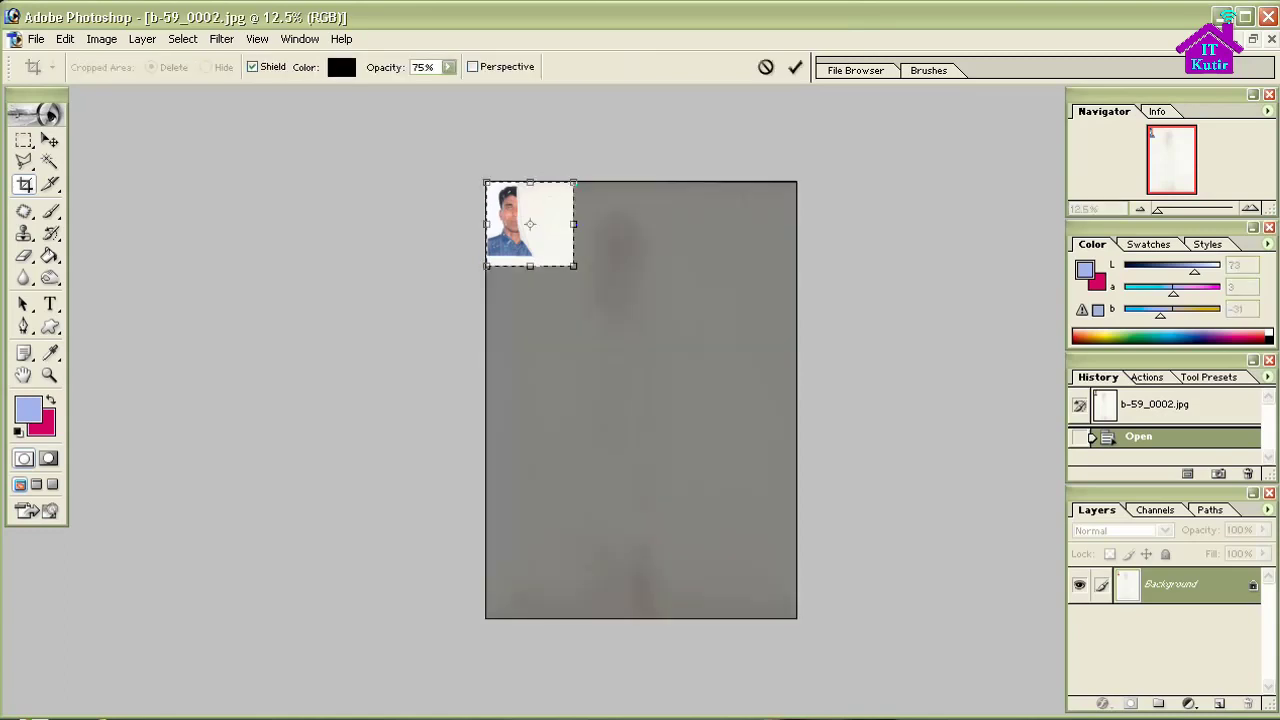
{"action": "key", "text": "Return"}
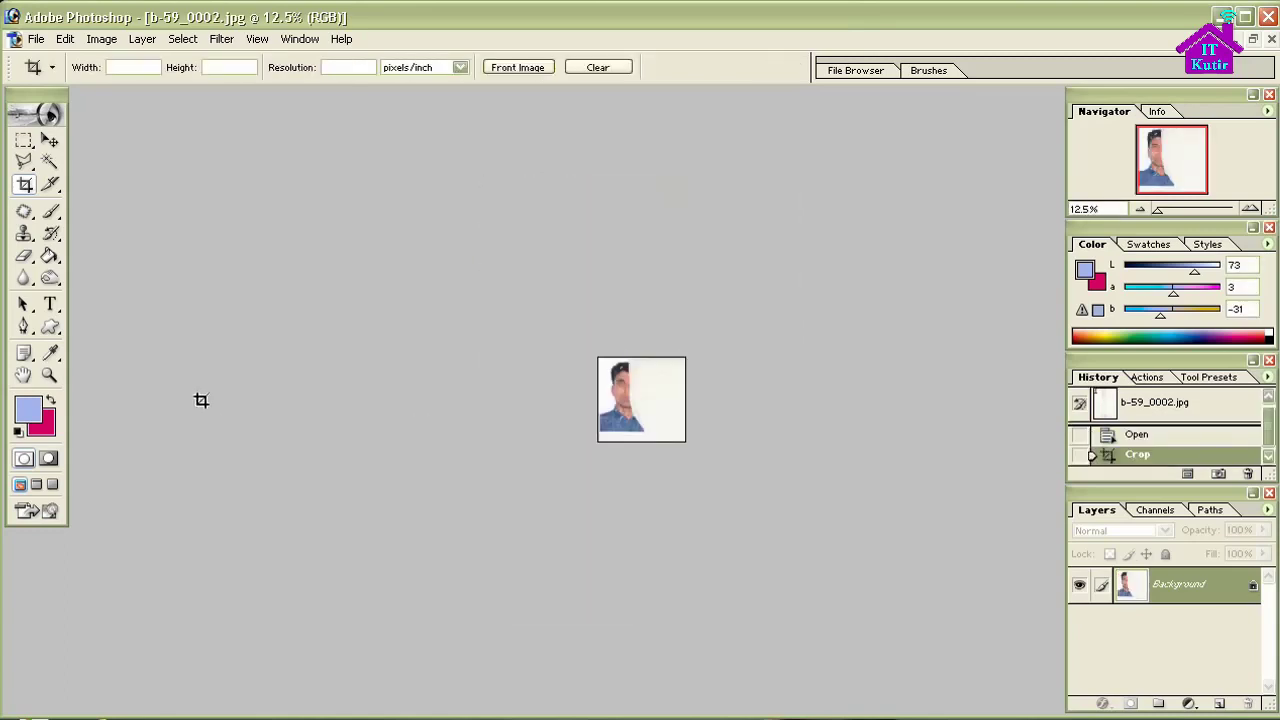
Zoom in on the face to 200%
{"action": "left_click", "coordinate": [47, 376]}
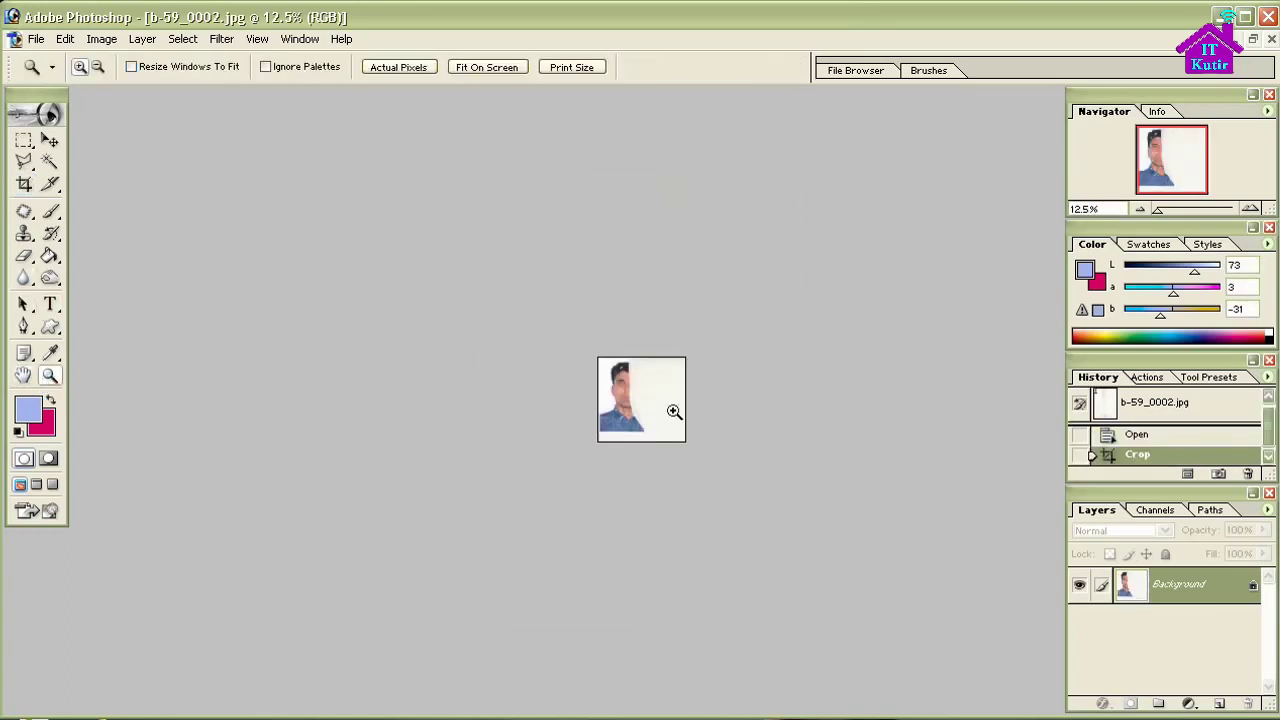
{"action": "left_click", "coordinate": [650, 415]}
{"action": "left_click", "coordinate": [607, 385]}
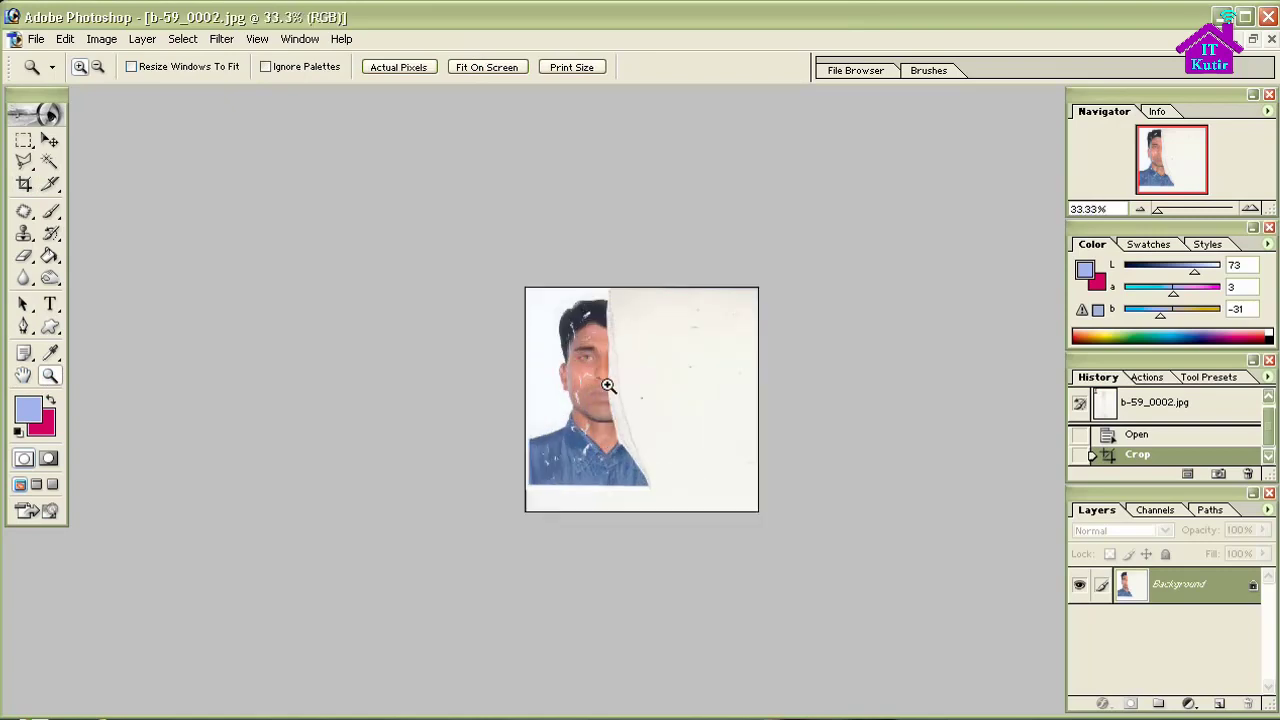
{"action": "left_click", "coordinate": [608, 386]}
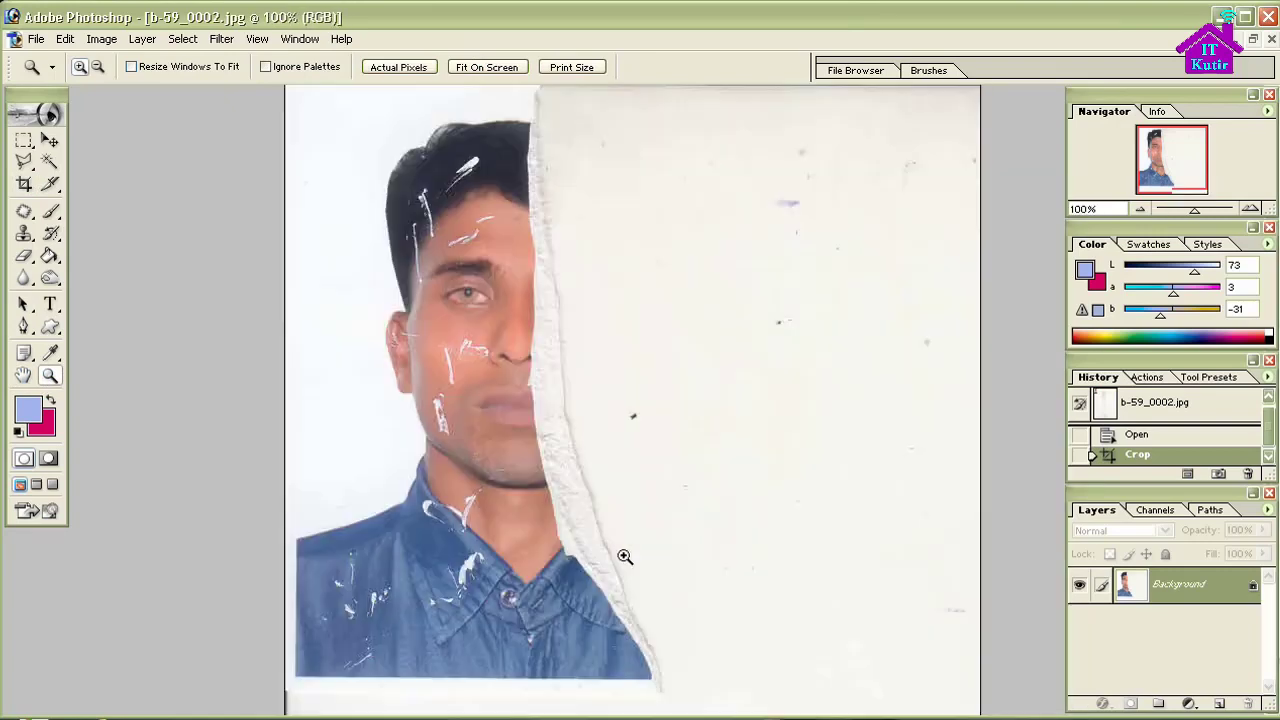
{"action": "left_click", "coordinate": [566, 382]}
{"action": "left_click", "coordinate": [463, 348]}
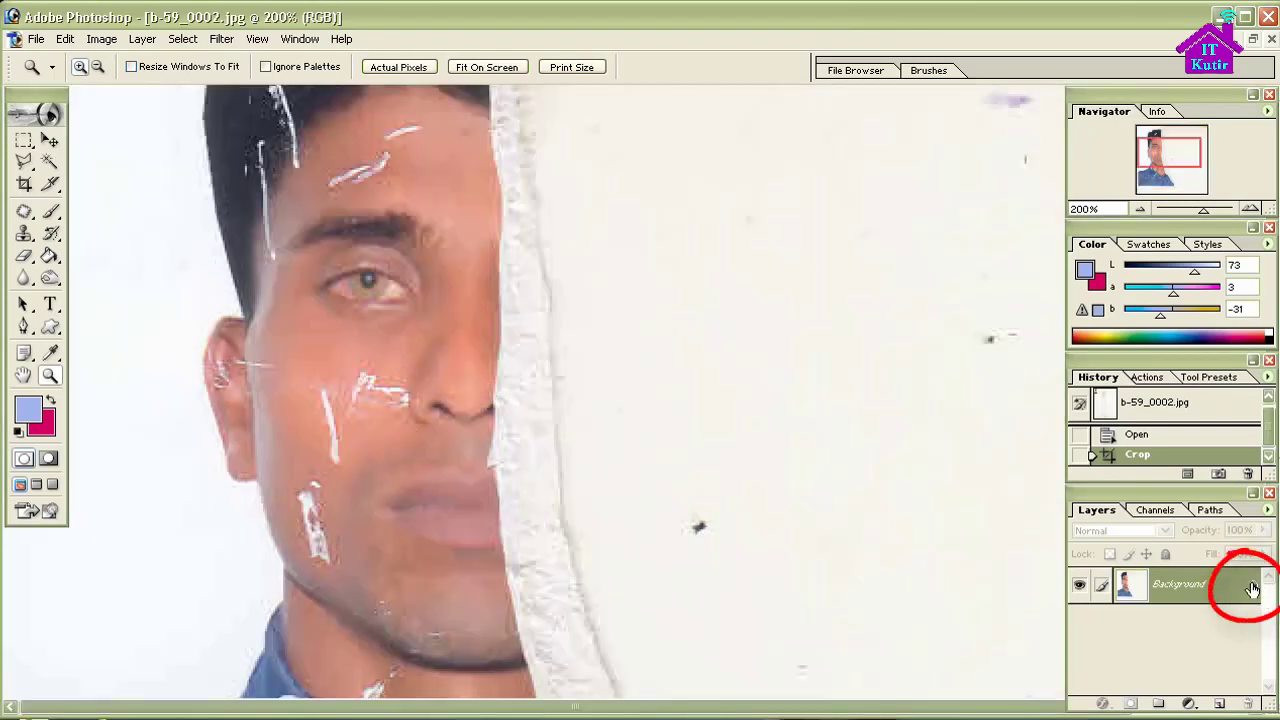
Convert the Background into Layer 0 and duplicate it as Layer 0 copy
{"action": "double_click", "coordinate": [1252, 588]}
{"action": "left_click", "coordinate": [788, 382]}
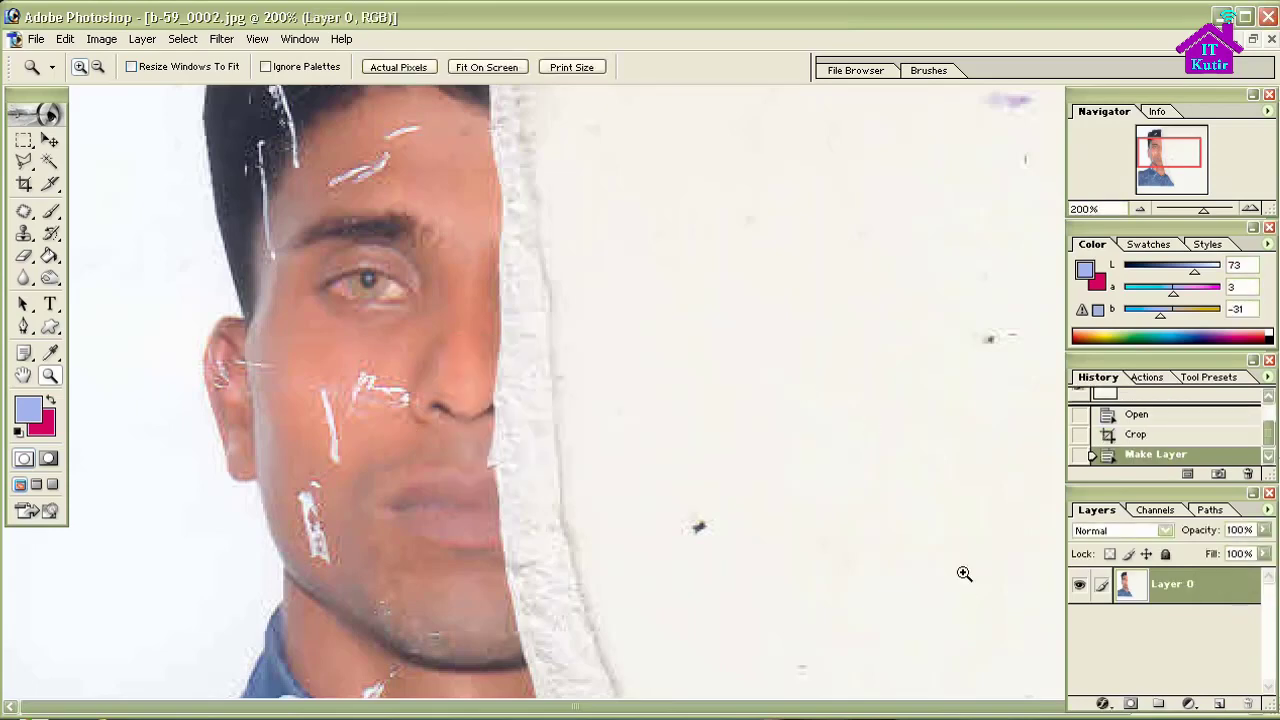
{"action": "key", "text": "ctrl+j"}
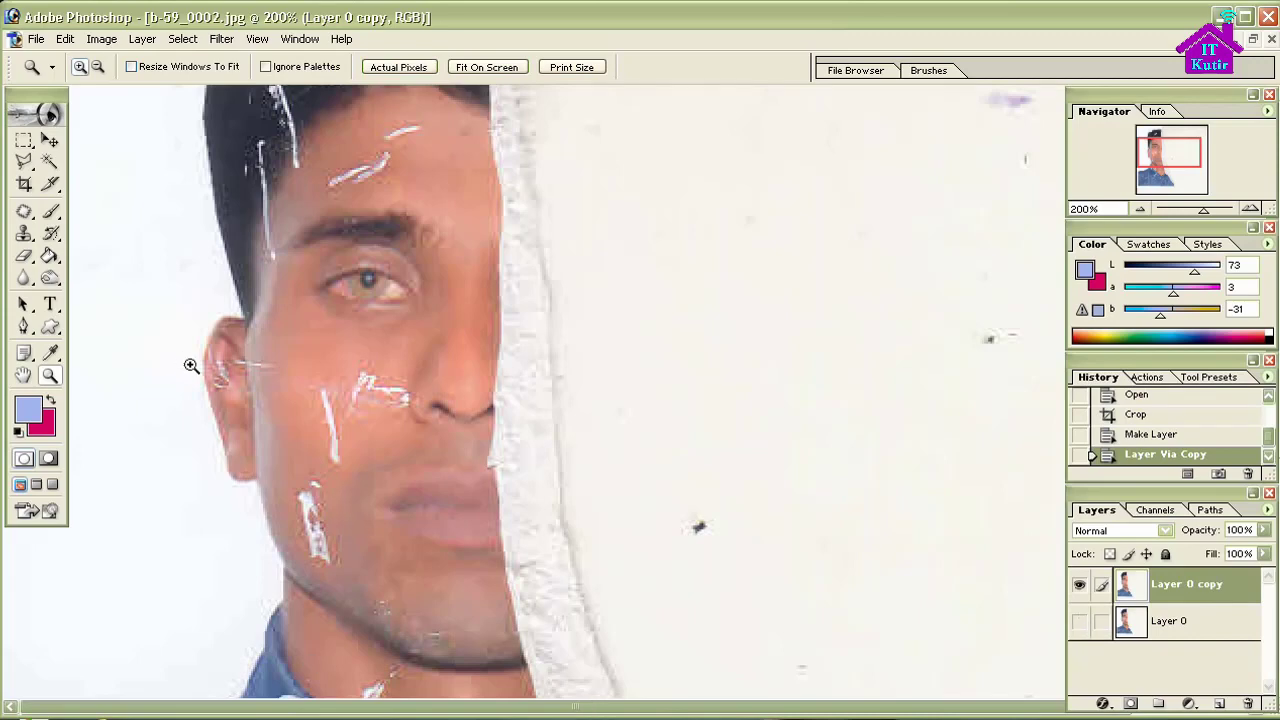
{"action": "left_click", "coordinate": [330, 420]}
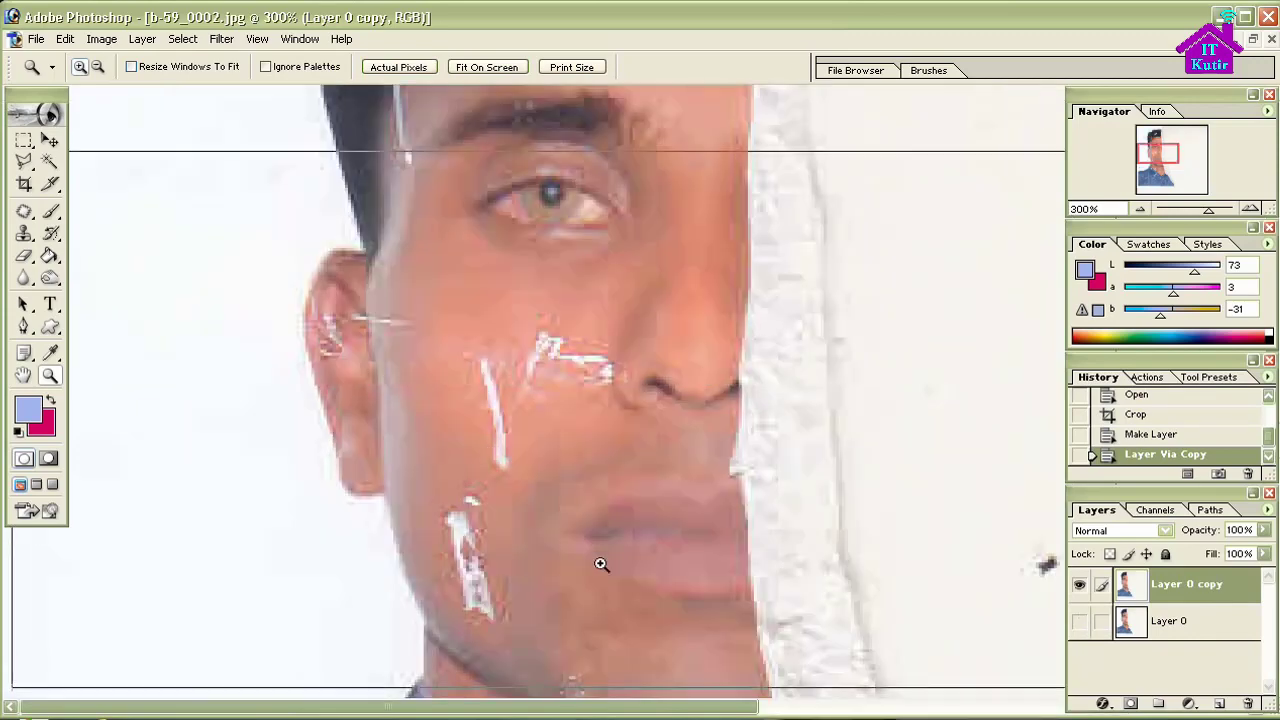
Zoom to 400% on the cheek and set the Clone Stamp to 80% opacity
{"action": "left_click", "coordinate": [610, 575]}
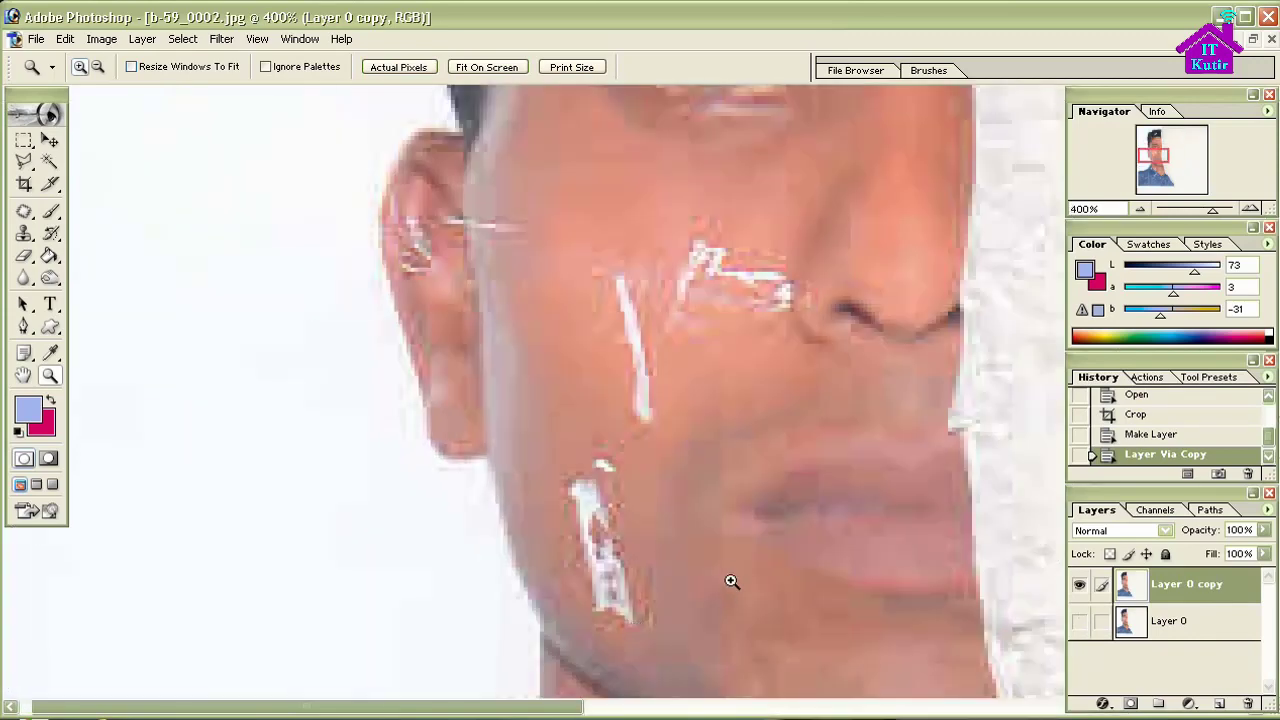
{"action": "left_click", "coordinate": [24, 233]}
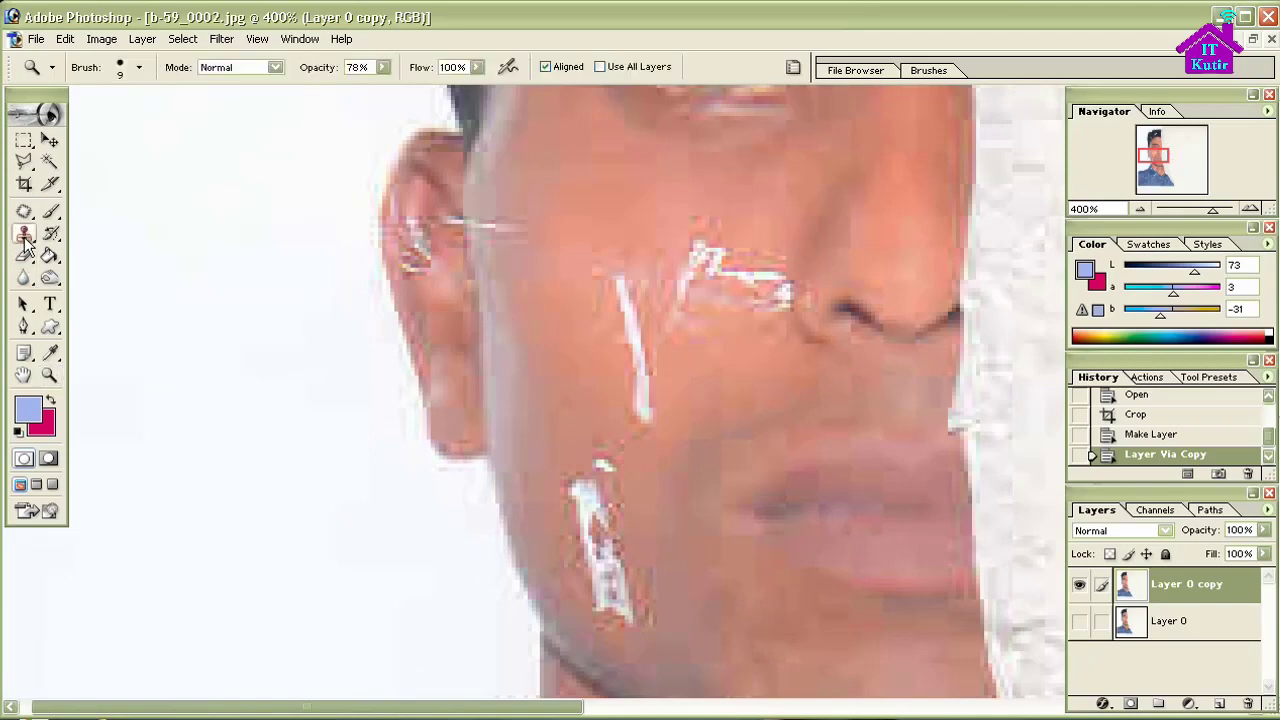
{"action": "left_click", "coordinate": [385, 66]}
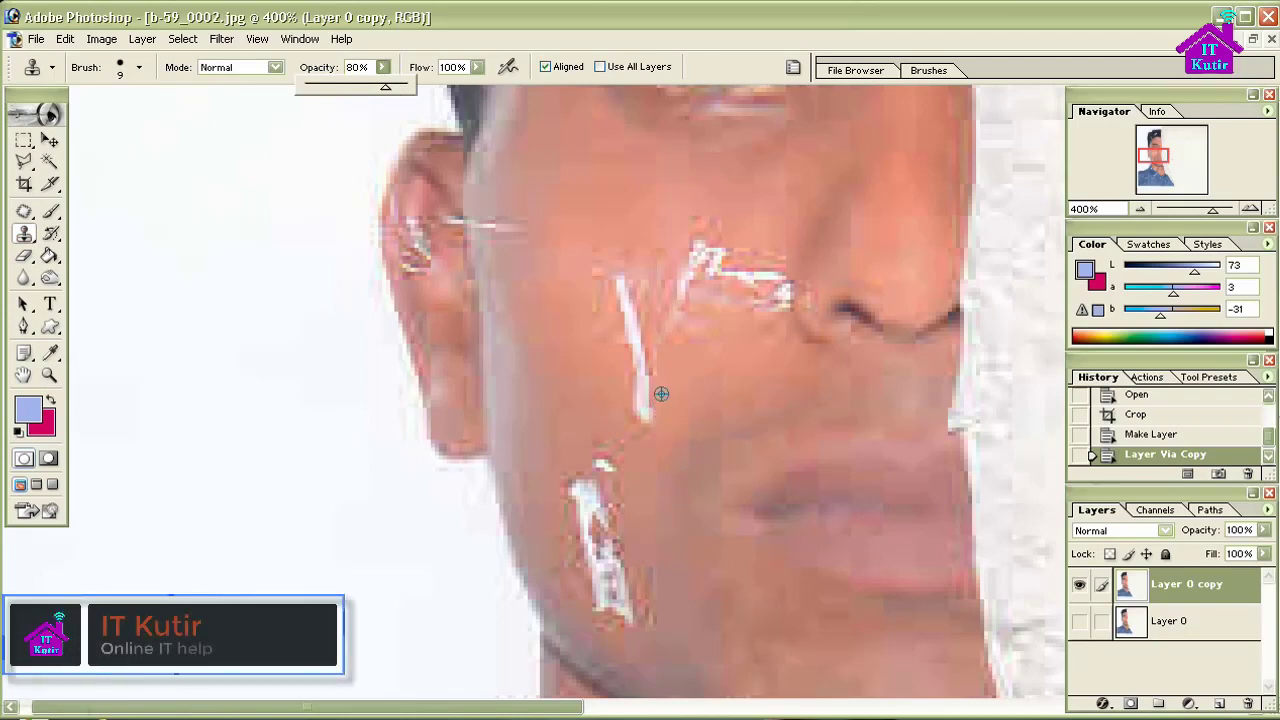
{"action": "left_click", "coordinate": [658, 393]}
Clone skin tone over the lower end of the cheek scratch
{"action": "left_click", "coordinate": [645, 394]}
{"action": "left_click", "coordinate": [646, 395]}
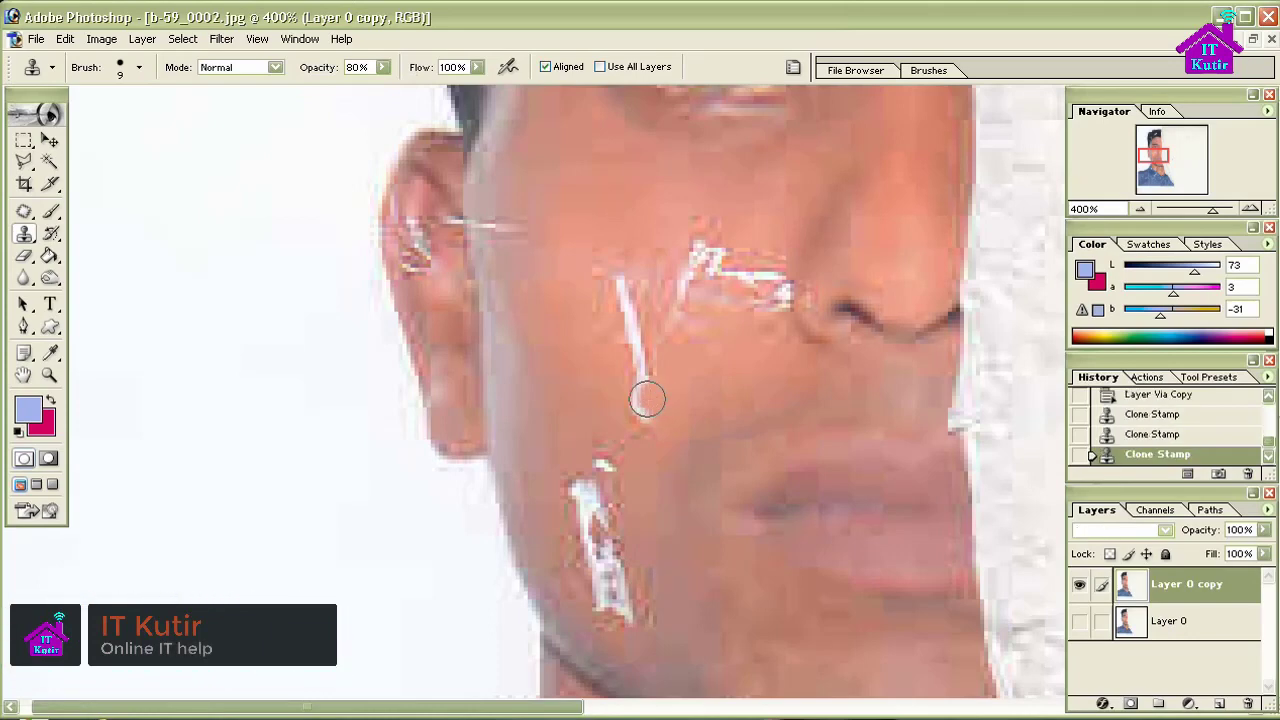
{"action": "mouse_move", "coordinate": [640, 401]}
{"action": "left_mouse_down"}
{"action": "mouse_move", "coordinate": [643, 420]}
{"action": "mouse_move", "coordinate": [631, 405]}
{"action": "left_mouse_up"}
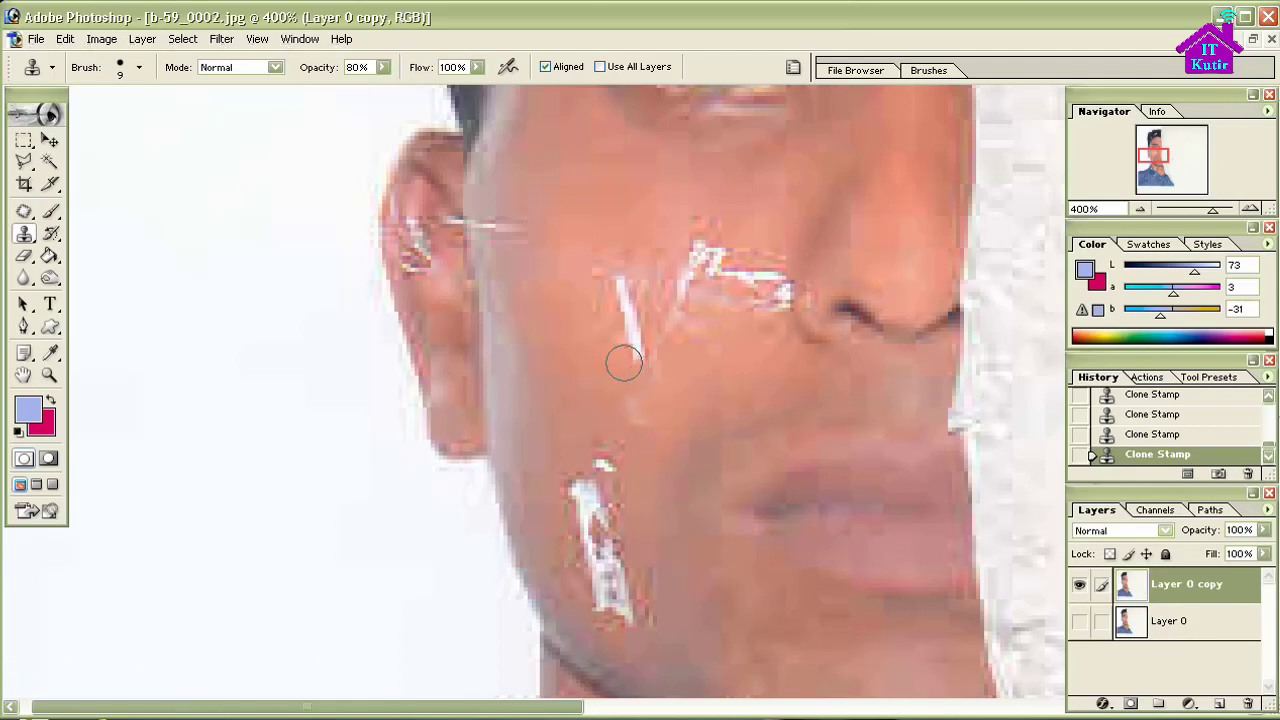
{"action": "left_click_drag", "start_coordinate": [620, 360], "coordinate": [640, 354]}
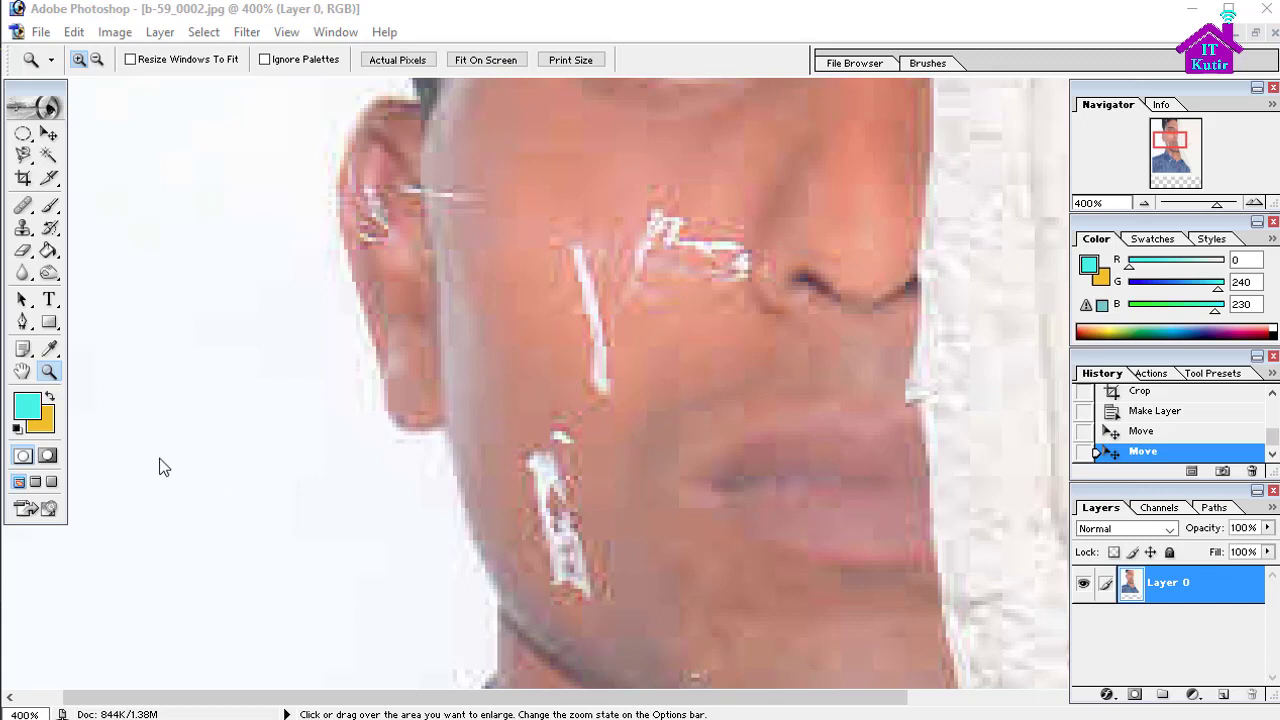
Select the Clone Stamp and lower its opacity slightly
{"action": "left_click", "coordinate": [24, 230]}
{"action": "left_click", "coordinate": [382, 61]}
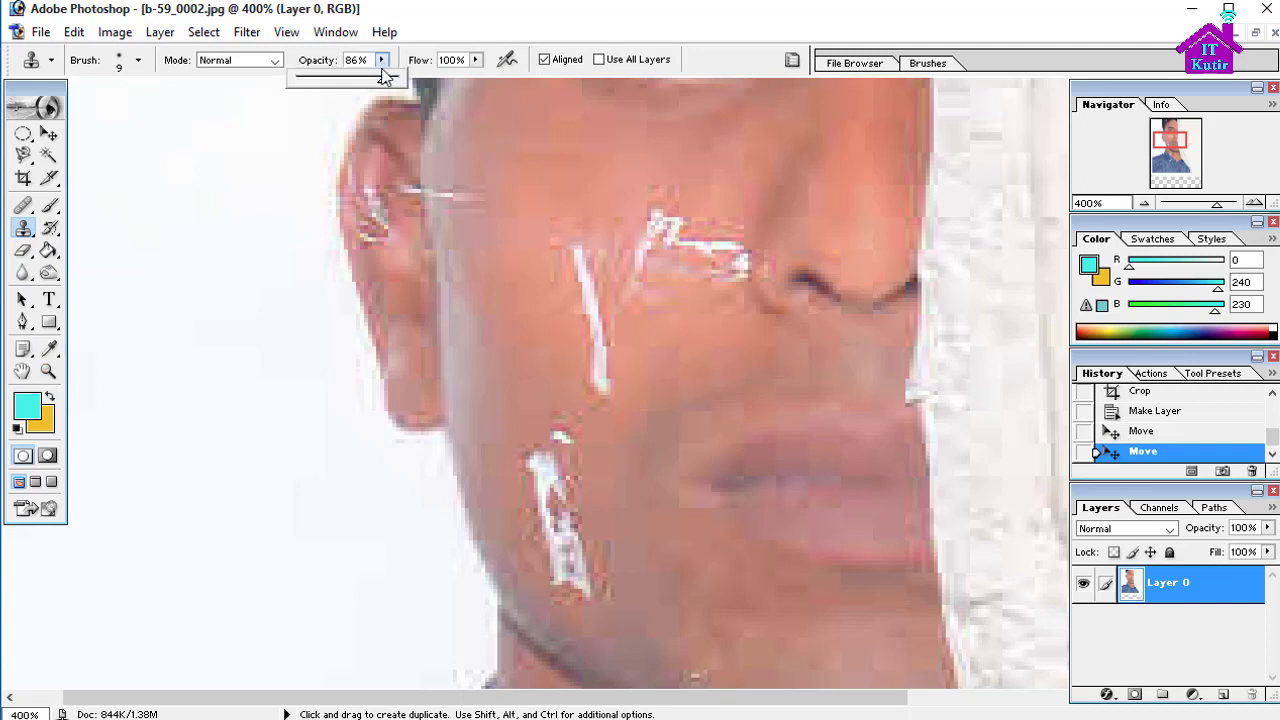
{"action": "left_click_drag", "start_coordinate": [383, 79], "coordinate": [377, 90]}
{"action": "key", "text": "alt"}
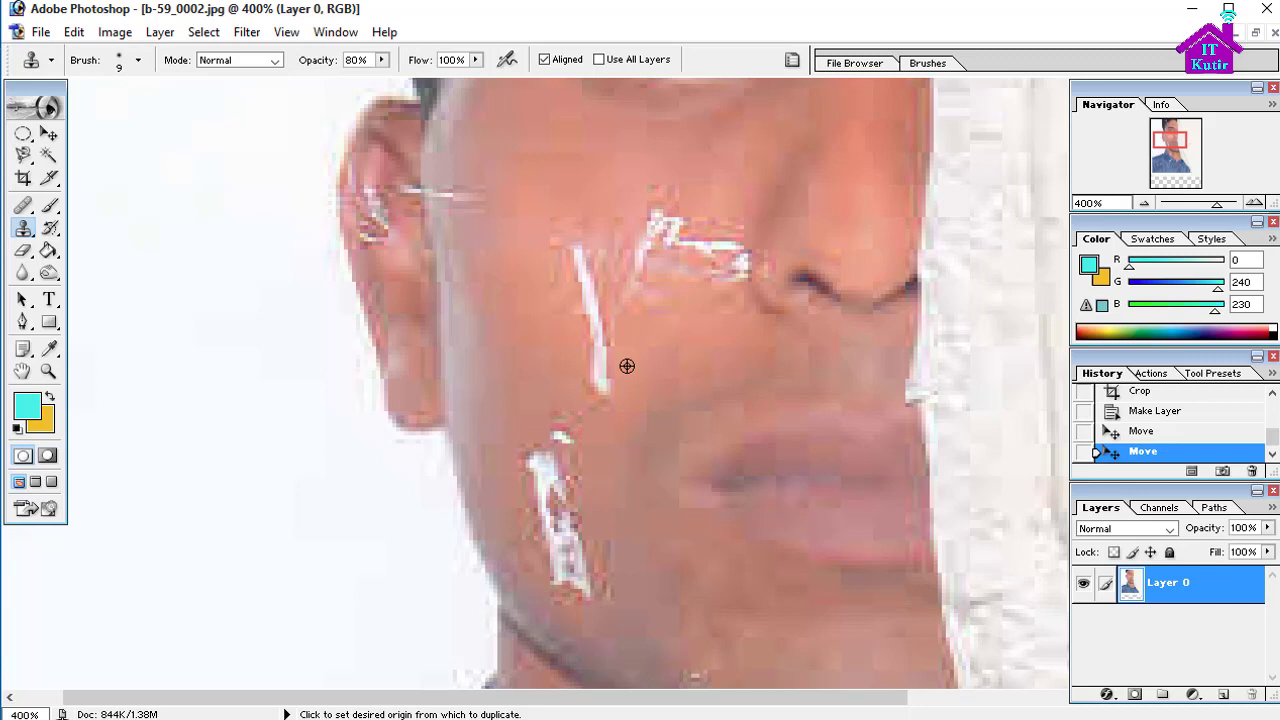
Sample clean cheek skin and clone it over the lower part of the white streak
{"action": "left_click", "coordinate": [626, 366], "text": "alt"}
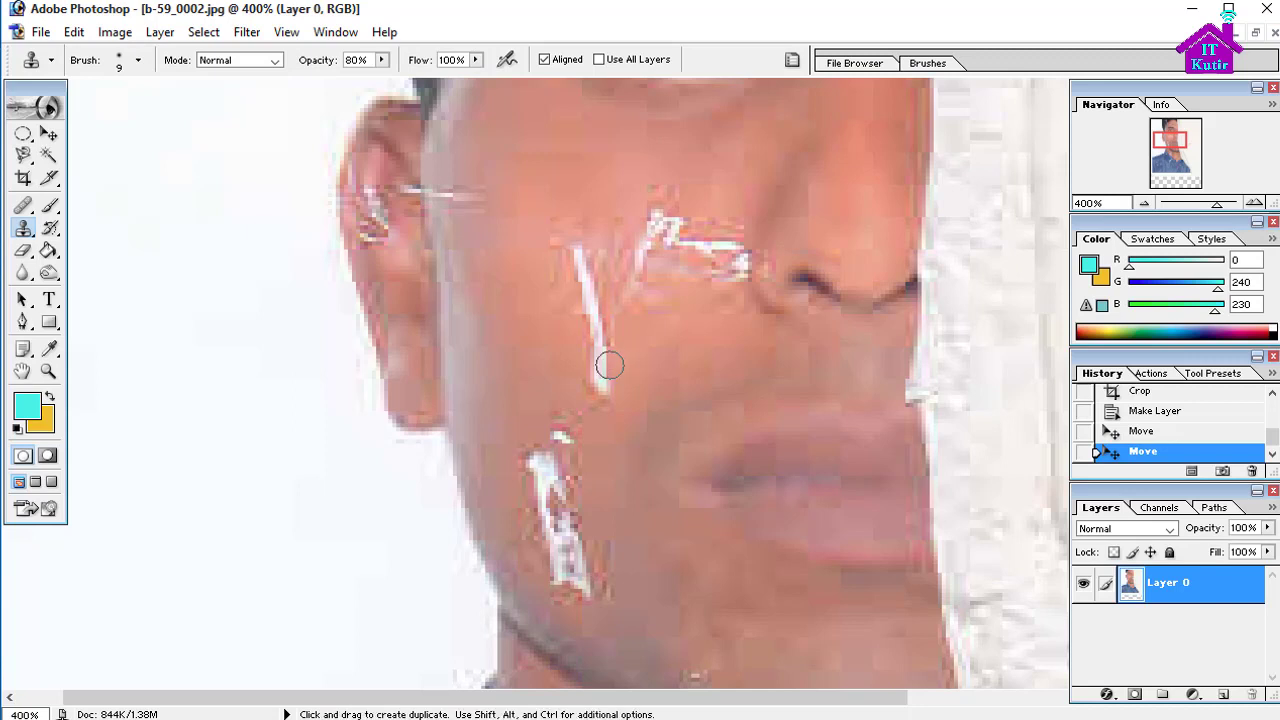
{"action": "left_click", "coordinate": [594, 363]}
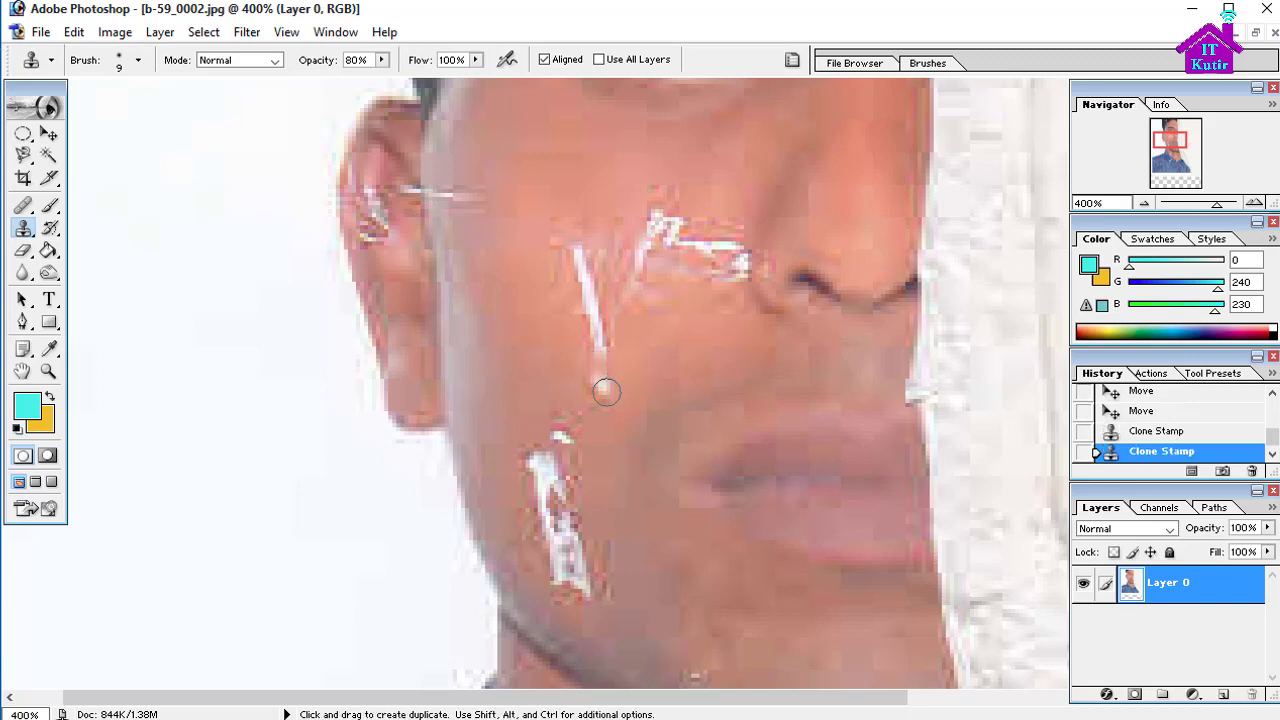
{"action": "left_click", "coordinate": [595, 372]}
{"action": "left_click", "coordinate": [597, 346]}
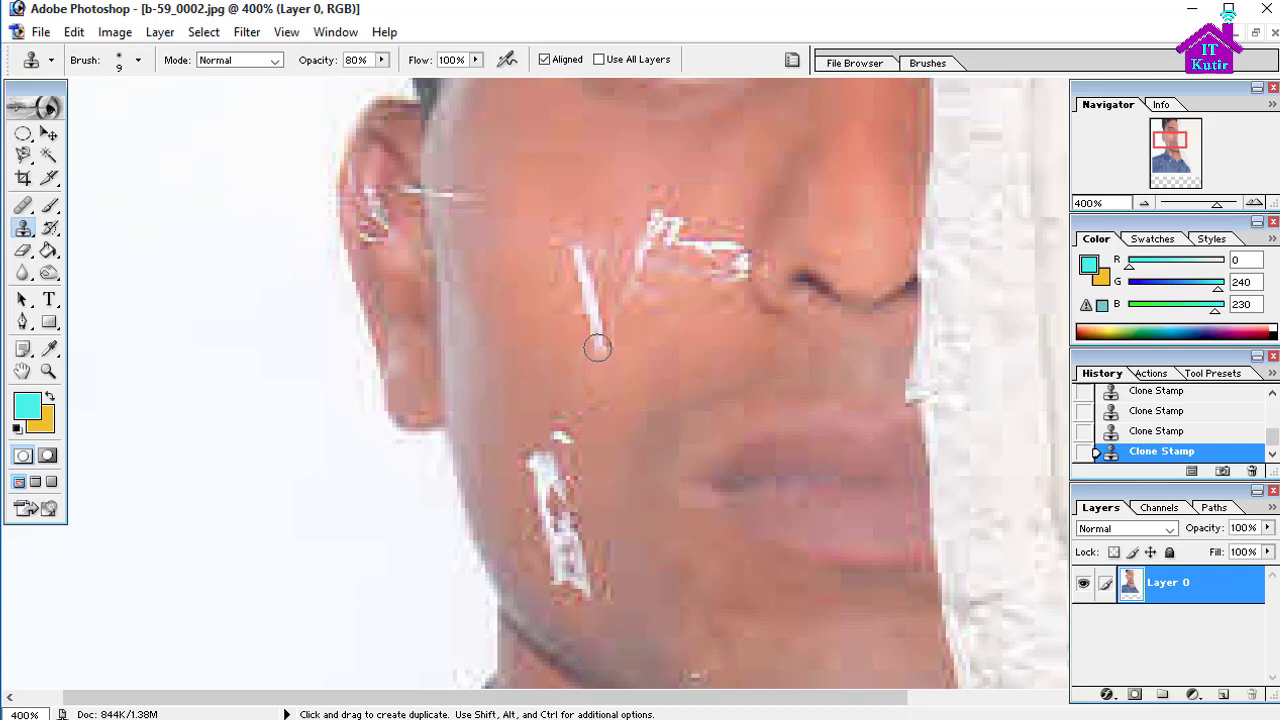
{"action": "left_click", "coordinate": [584, 320]}
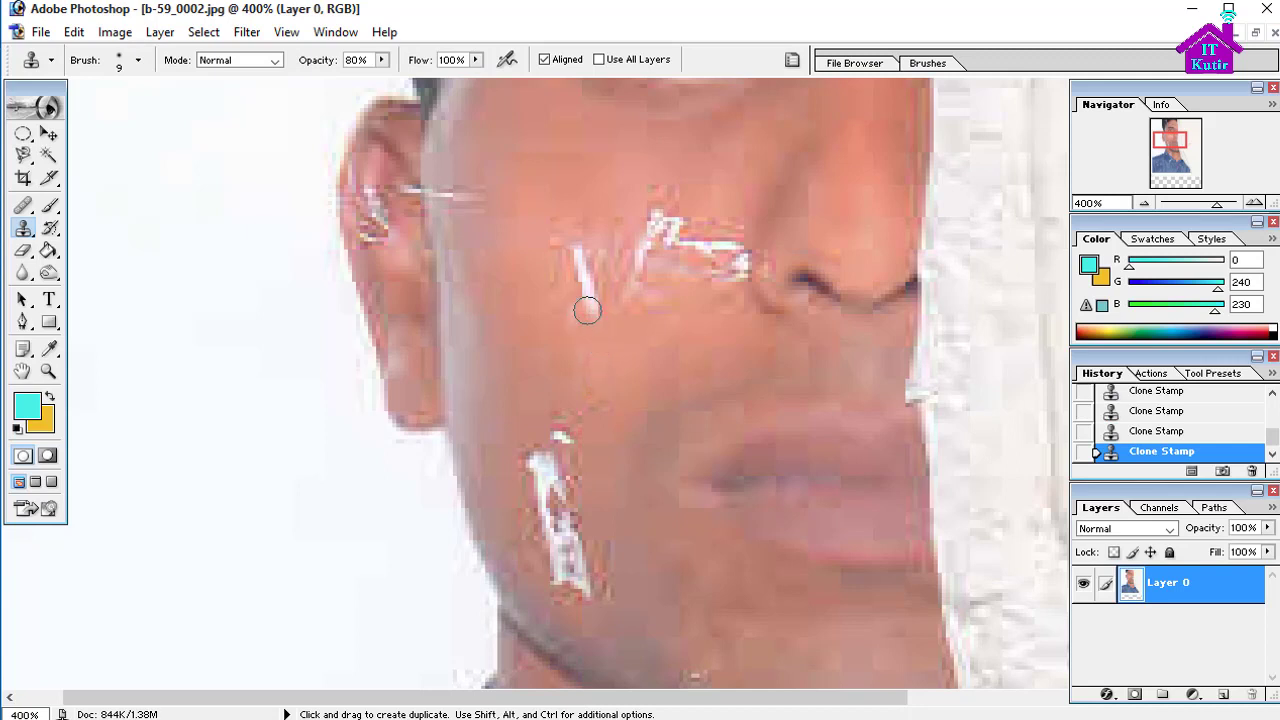
{"action": "left_click", "coordinate": [590, 308]}
{"action": "left_click_drag", "start_coordinate": [632, 309], "coordinate": [590, 304]}
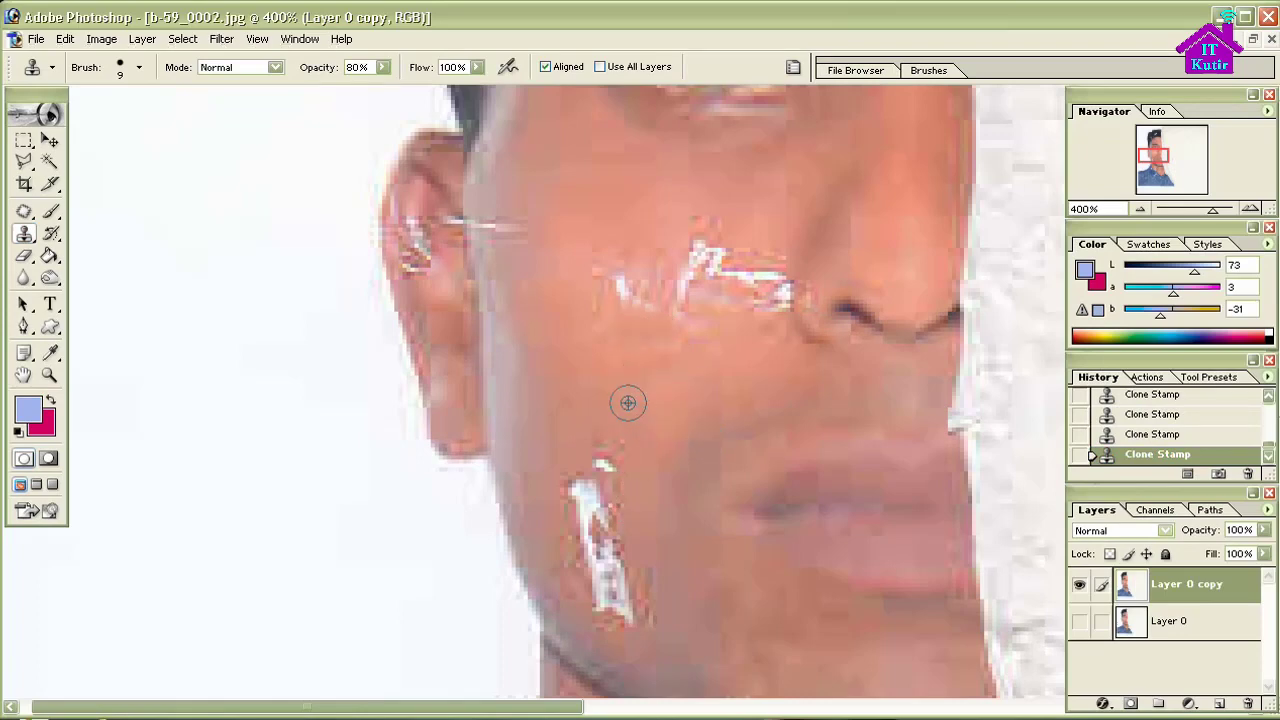
Clone skin tone over the chin streak and the white cheek streak
{"action": "left_click_drag", "start_coordinate": [586, 486], "coordinate": [580, 520]}
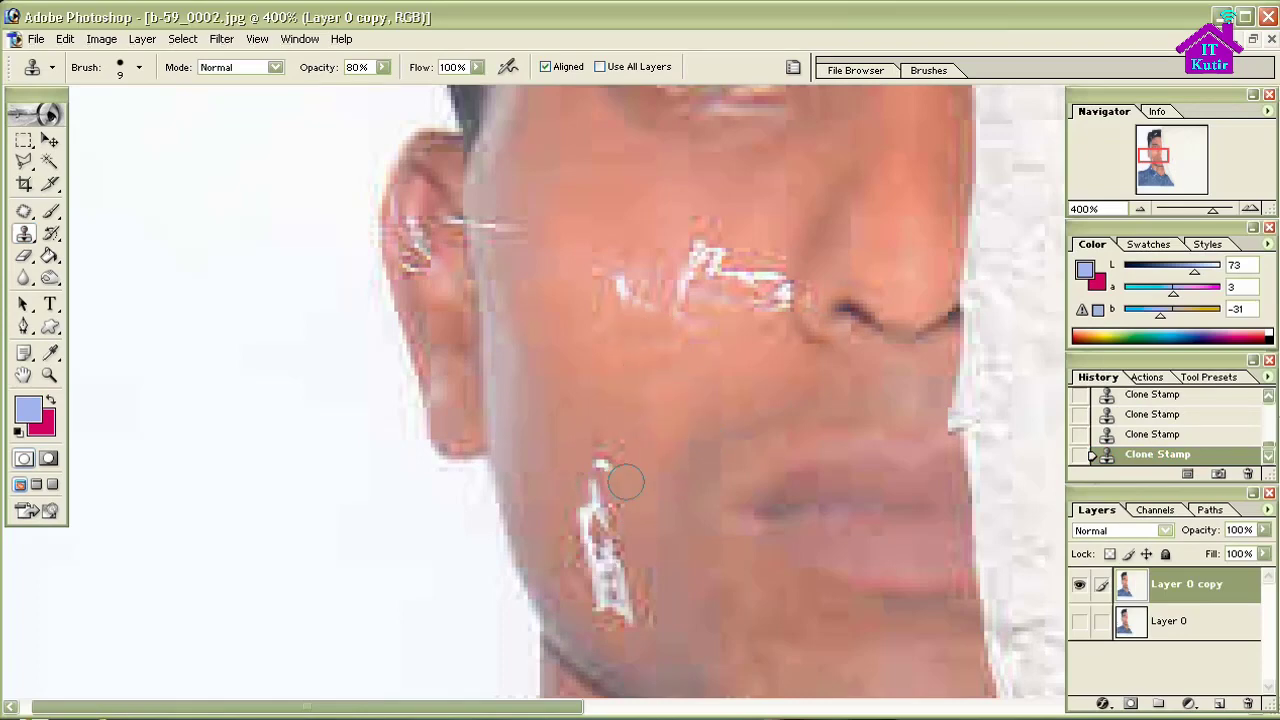
{"action": "left_click_drag", "start_coordinate": [583, 457], "coordinate": [606, 449]}
{"action": "mouse_move", "coordinate": [557, 519]}
{"action": "left_mouse_down"}
{"action": "mouse_move", "coordinate": [595, 540]}
{"action": "mouse_move", "coordinate": [592, 568]}
{"action": "mouse_move", "coordinate": [646, 586]}
{"action": "mouse_move", "coordinate": [620, 625]}
{"action": "mouse_move", "coordinate": [635, 640]}
{"action": "left_mouse_up"}
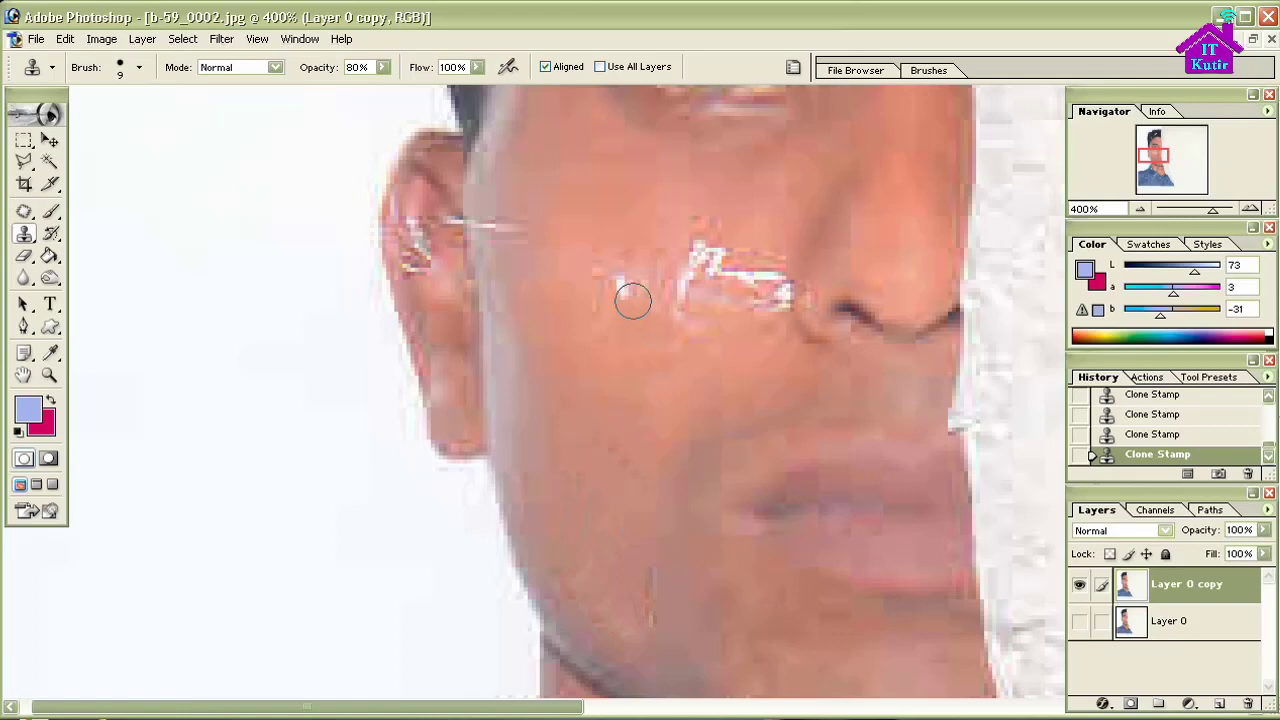
{"action": "mouse_move", "coordinate": [629, 294]}
{"action": "left_mouse_down"}
{"action": "mouse_move", "coordinate": [623, 283]}
{"action": "mouse_move", "coordinate": [710, 268]}
{"action": "mouse_move", "coordinate": [702, 248]}
{"action": "mouse_move", "coordinate": [714, 309]}
{"action": "mouse_move", "coordinate": [760, 272]}
{"action": "mouse_move", "coordinate": [811, 283]}
{"action": "left_mouse_up"}
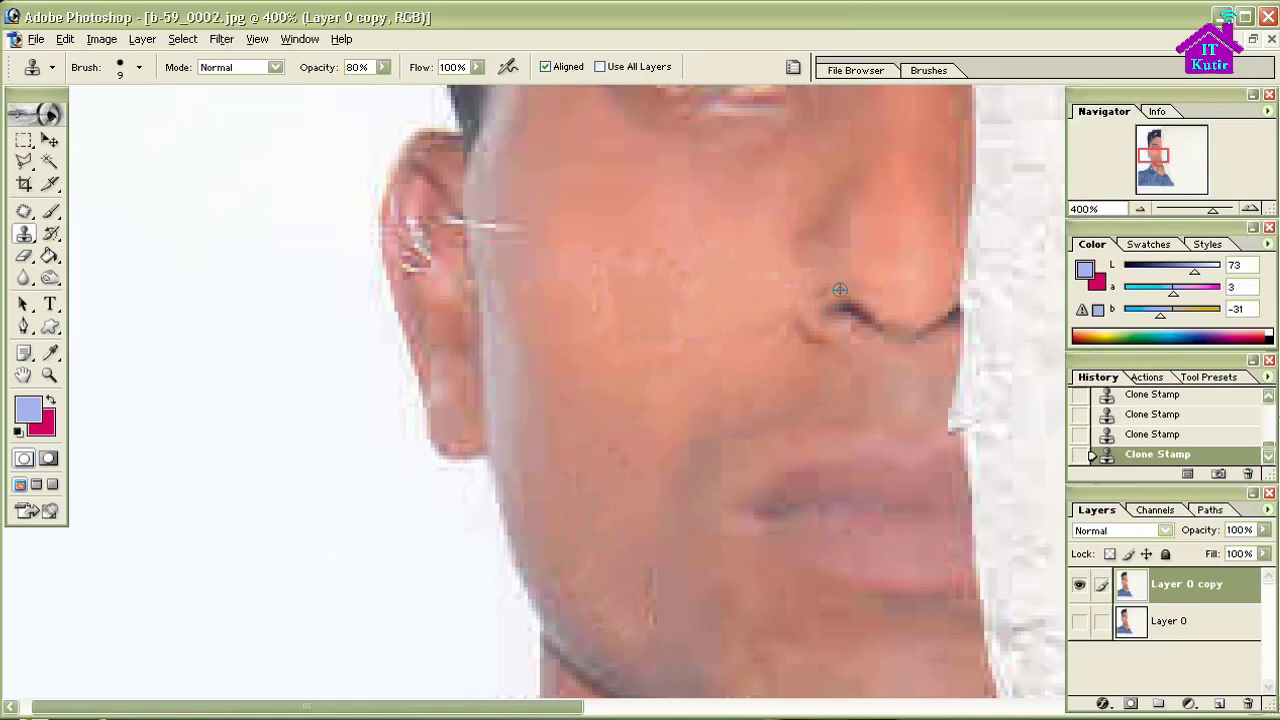
Undo the last two strokes, re-clone the earring streak, and shrink the brush to 4
{"action": "scroll", "coordinate": [680, 340], "scroll_direction": "up", "scroll_amount": 2}
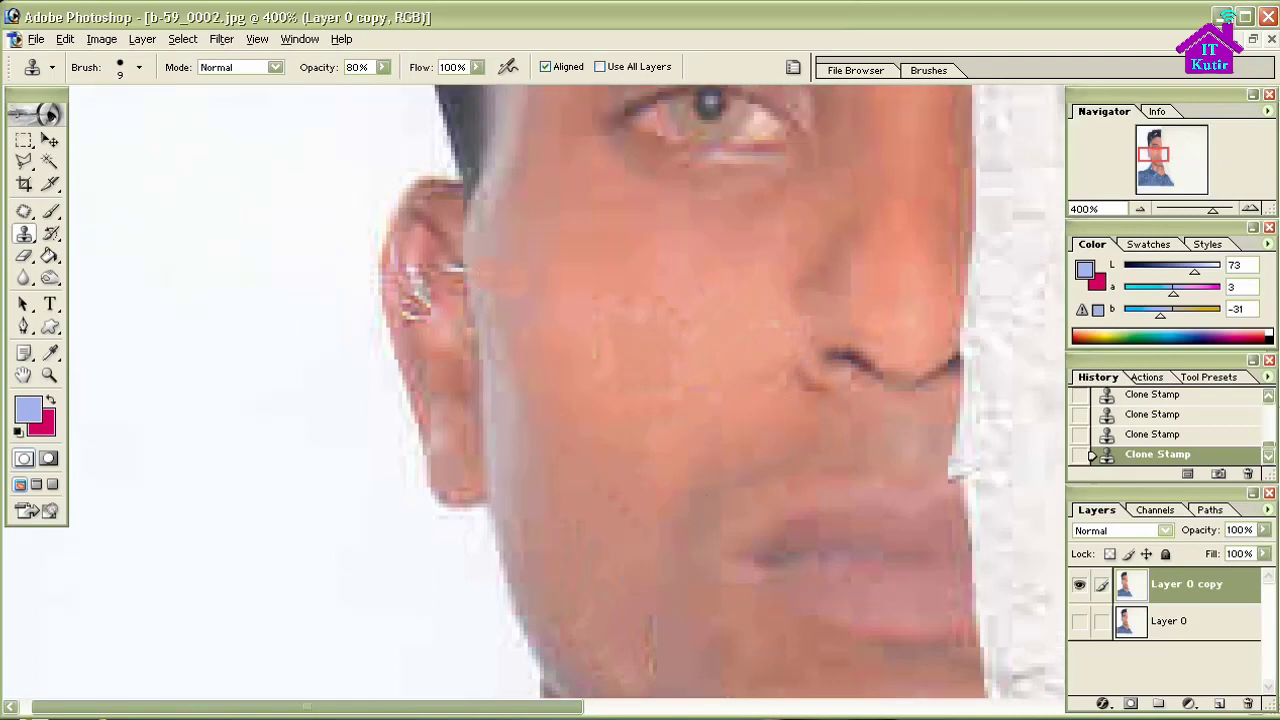
{"action": "key", "text": "ctrl+alt+z"}
{"action": "key", "text": "ctrl+alt+z"}
{"action": "left_click_drag", "start_coordinate": [515, 287], "coordinate": [500, 268]}
{"action": "key", "text": "bracketleft"}
{"action": "key", "text": "bracketleft"}
{"action": "key", "text": "bracketleft"}
{"action": "key", "text": "bracketleft"}
{"action": "key", "text": "bracketleft"}
Zoom in close on the ear
{"action": "scroll", "coordinate": [427, 335], "scroll_direction": "down", "scroll_amount": 5}
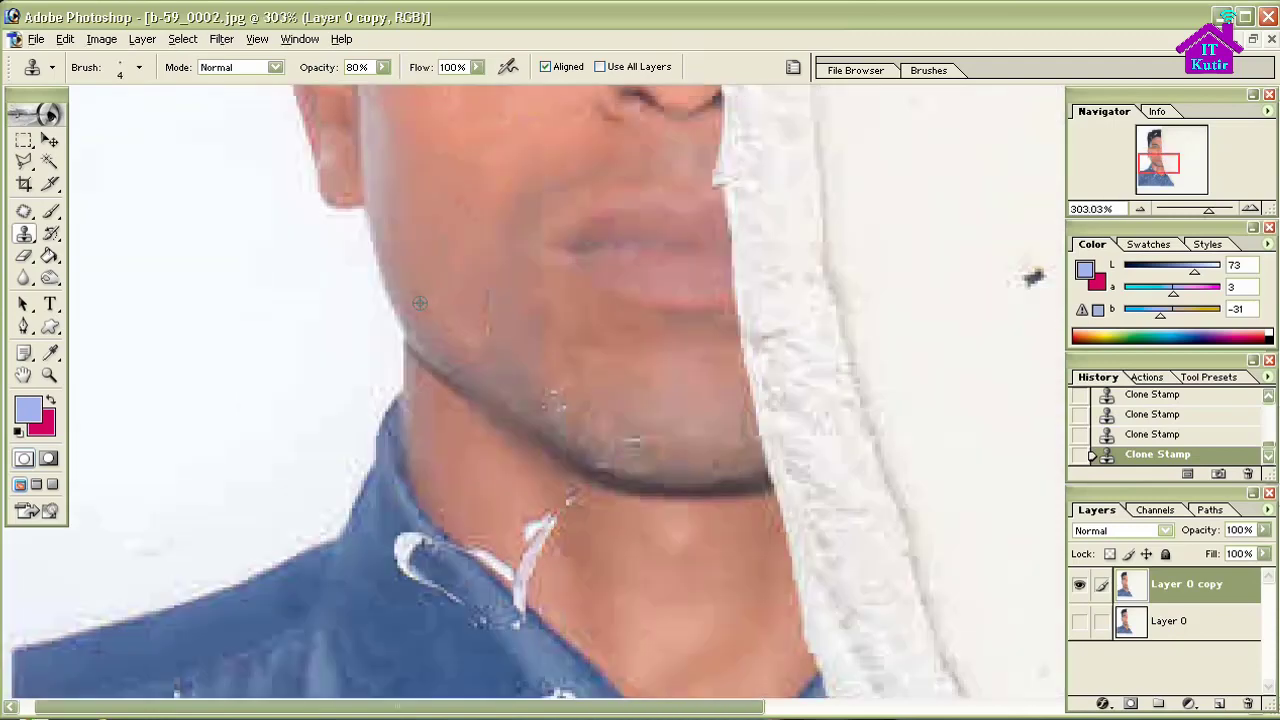
{"action": "scroll", "coordinate": [427, 335], "scroll_direction": "up", "scroll_amount": 5}
{"action": "scroll", "coordinate": [157, 360], "scroll_direction": "up", "scroll_amount": 3}
{"action": "key", "text": "z"}
{"action": "left_click", "coordinate": [307, 492]}
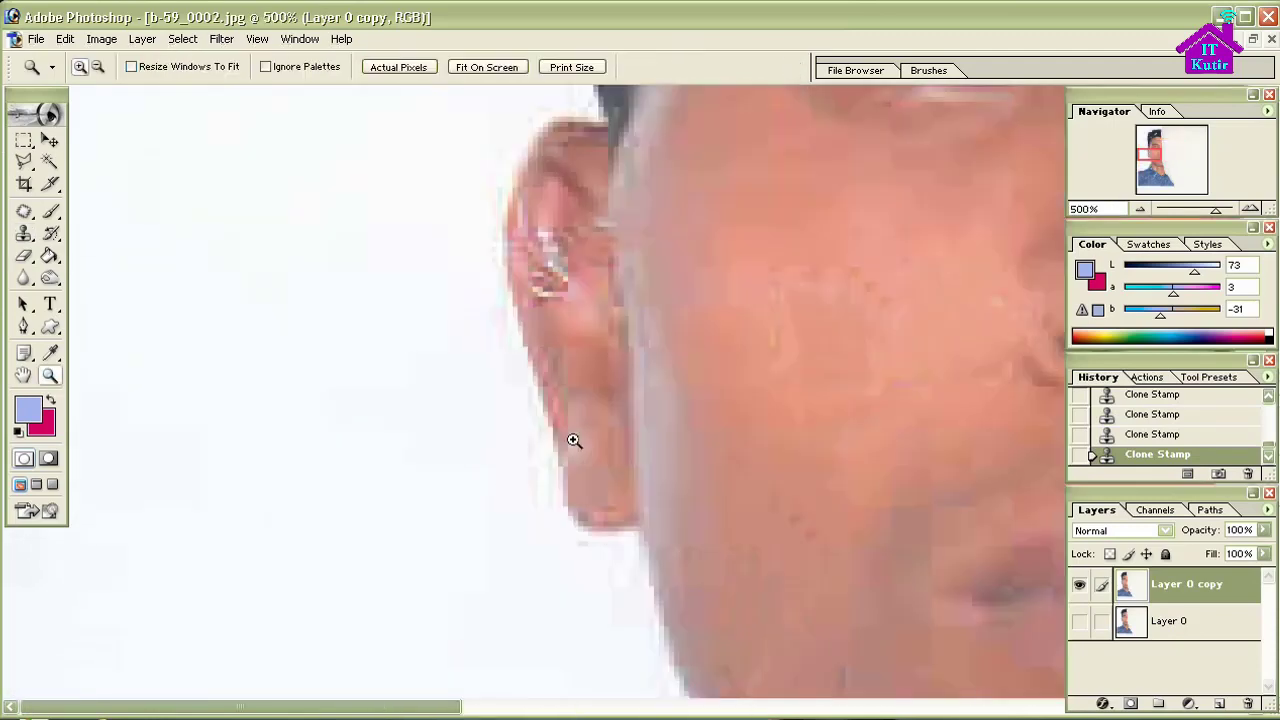
{"action": "left_click", "coordinate": [571, 437]}
Clone skin tone over the whitish specks on the ear
{"action": "key", "text": "s"}
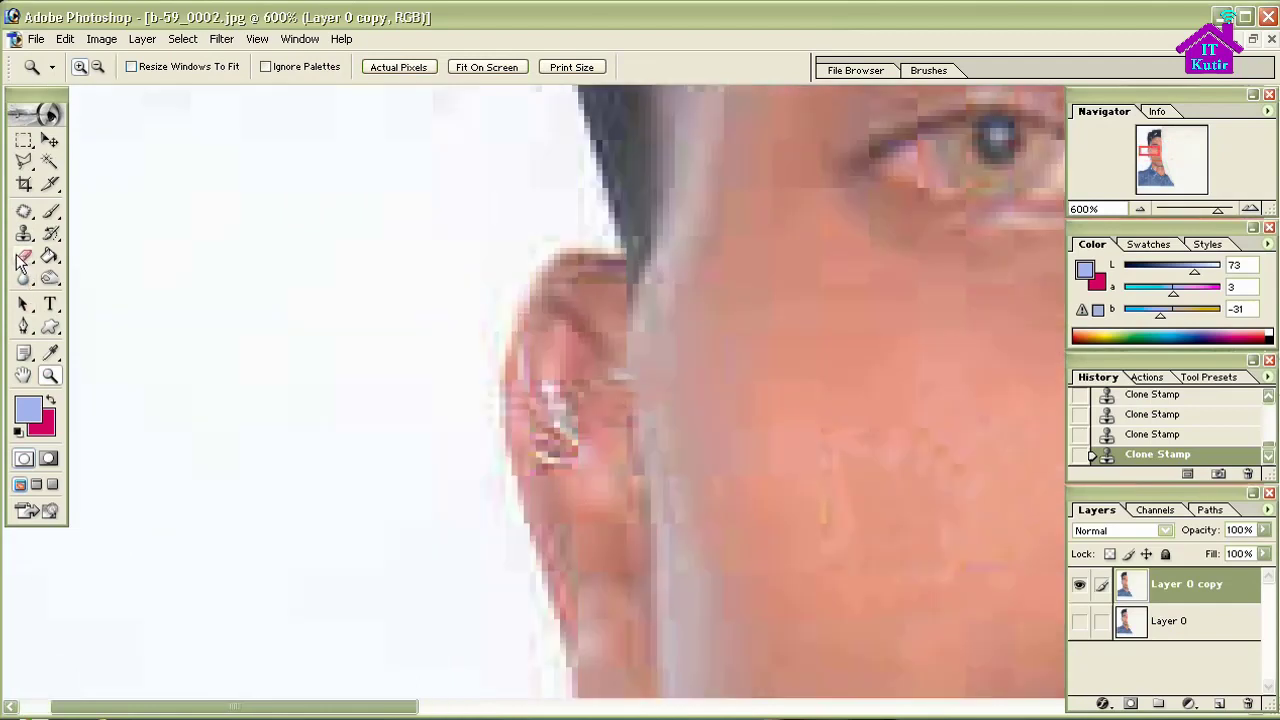
{"action": "left_click_drag", "start_coordinate": [562, 468], "coordinate": [540, 452]}
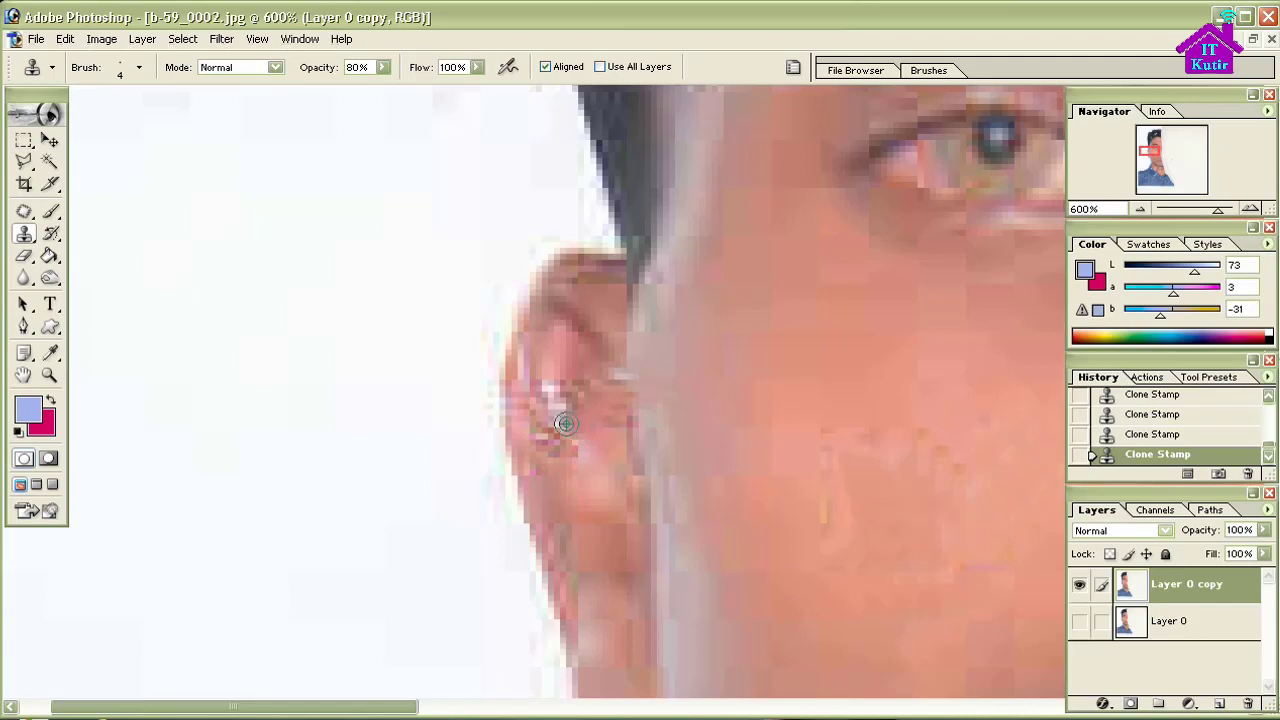
{"action": "left_click", "coordinate": [567, 372], "text": "alt"}
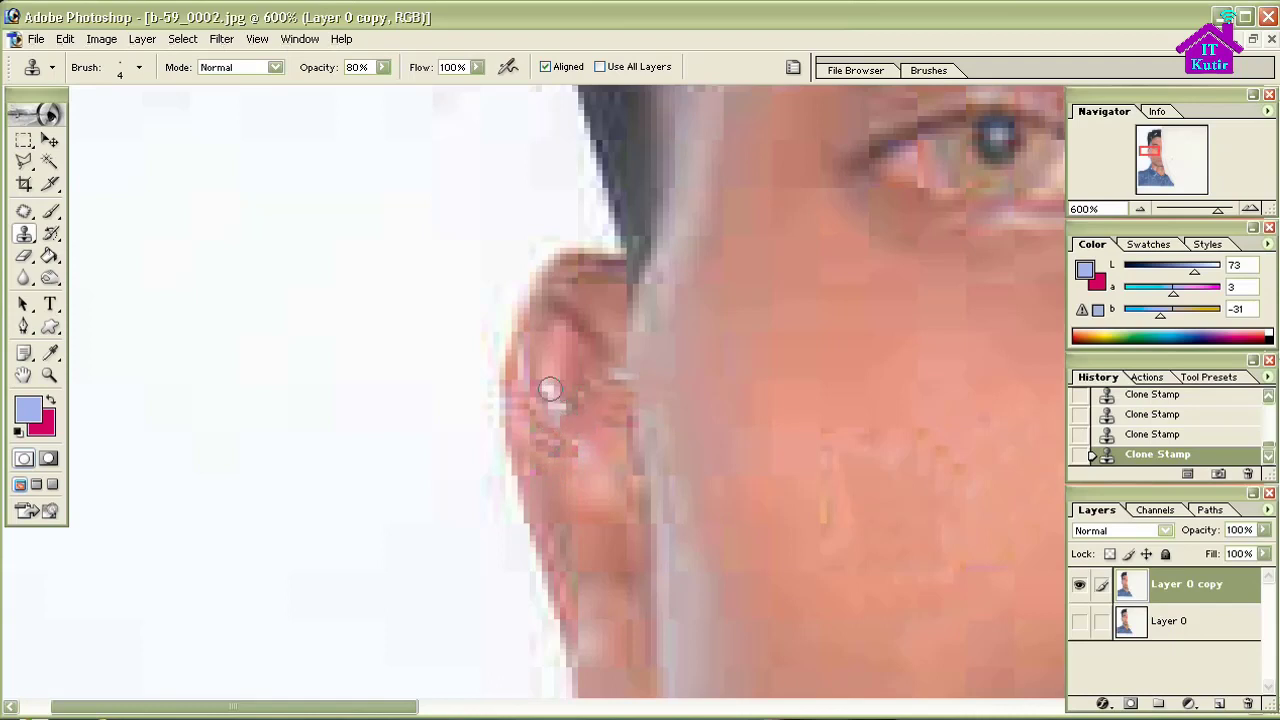
{"action": "left_click_drag", "start_coordinate": [550, 385], "coordinate": [567, 399]}
{"action": "left_click", "coordinate": [630, 375], "text": "alt"}
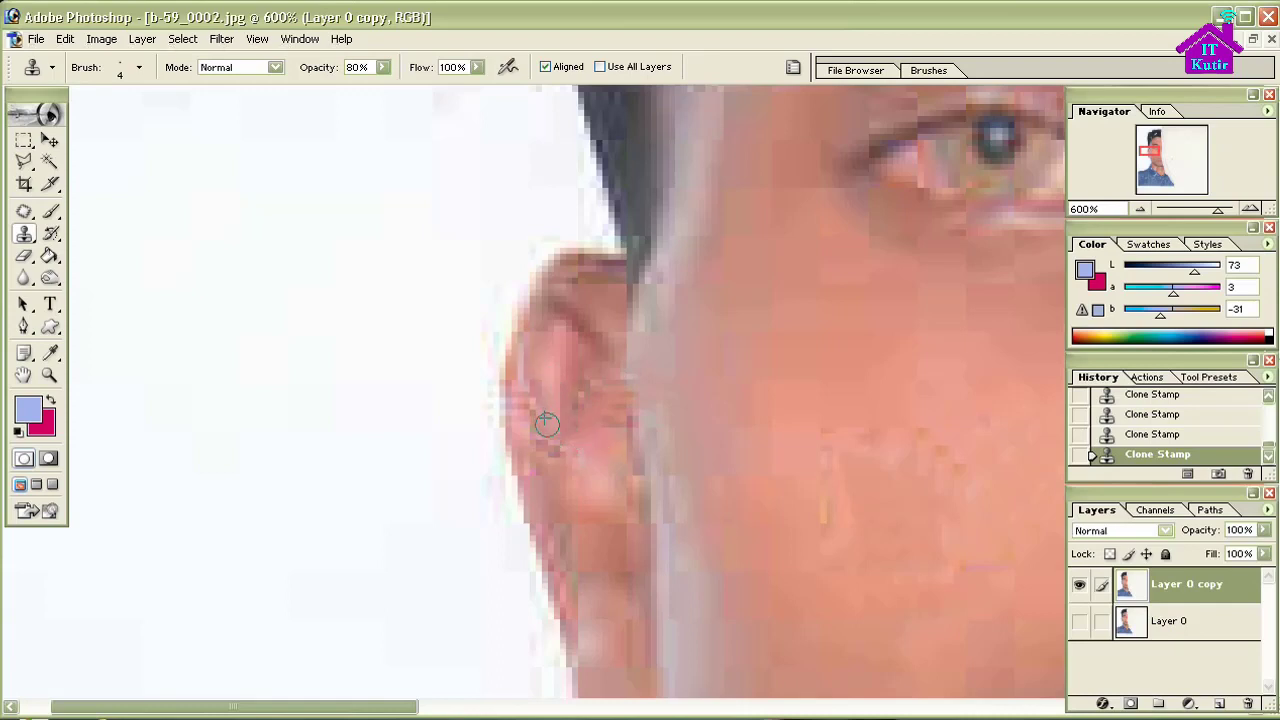
{"action": "mouse_move", "coordinate": [935, 100]}
{"action": "left_mouse_down"}
{"action": "mouse_move", "coordinate": [675, 581]}
{"action": "mouse_move", "coordinate": [515, 481]}
{"action": "left_mouse_up"}
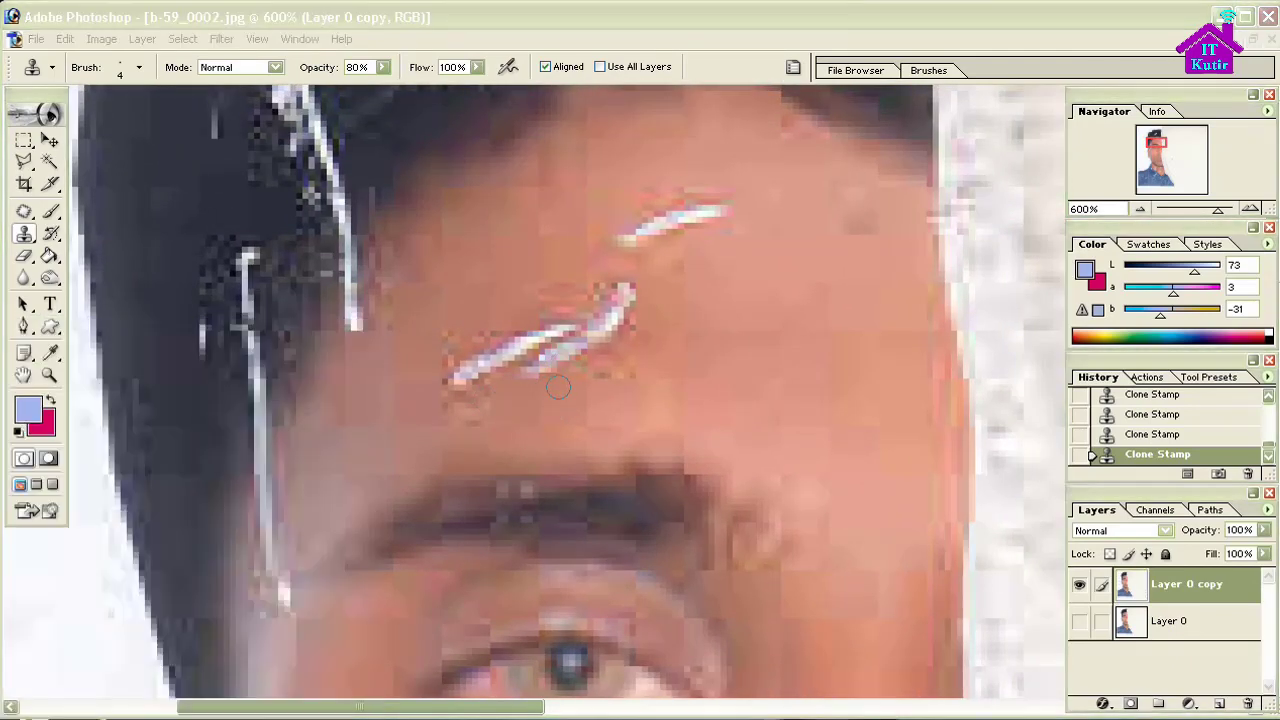
Clone forehead skin over the white streak and speck across the forehead
{"action": "left_click", "coordinate": [541, 366], "text": "alt"}
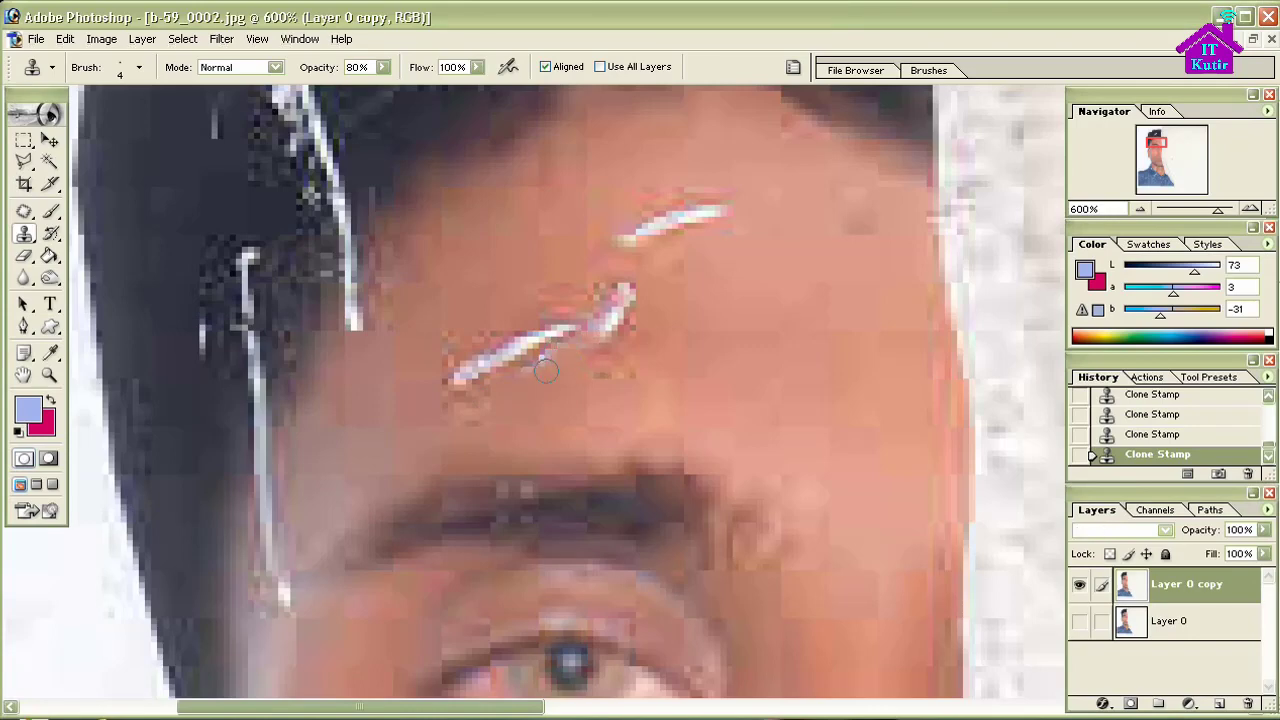
{"action": "left_click_drag", "start_coordinate": [546, 371], "coordinate": [520, 373]}
{"action": "left_click_drag", "start_coordinate": [437, 400], "coordinate": [462, 375]}
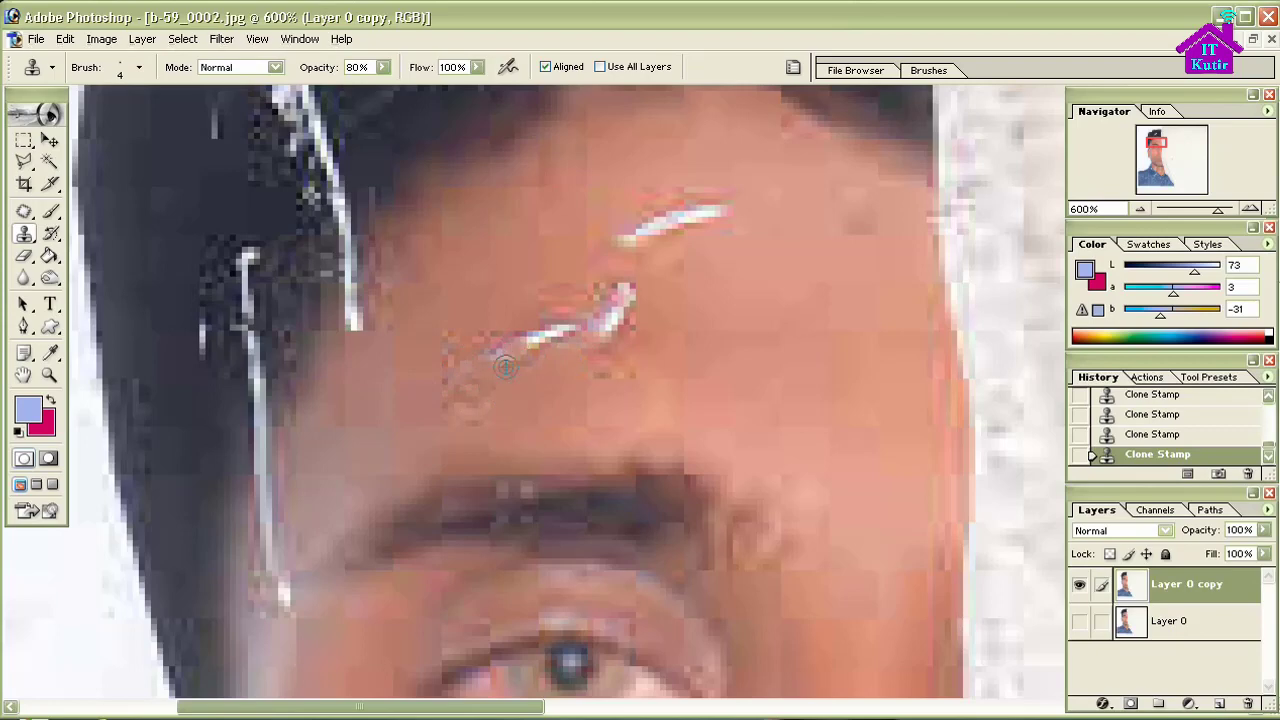
{"action": "mouse_move", "coordinate": [538, 358]}
{"action": "left_mouse_down"}
{"action": "mouse_move", "coordinate": [533, 344]}
{"action": "mouse_move", "coordinate": [550, 337]}
{"action": "mouse_move", "coordinate": [594, 336]}
{"action": "mouse_move", "coordinate": [626, 292]}
{"action": "left_mouse_up"}
{"action": "left_click", "coordinate": [654, 306], "text": "alt"}
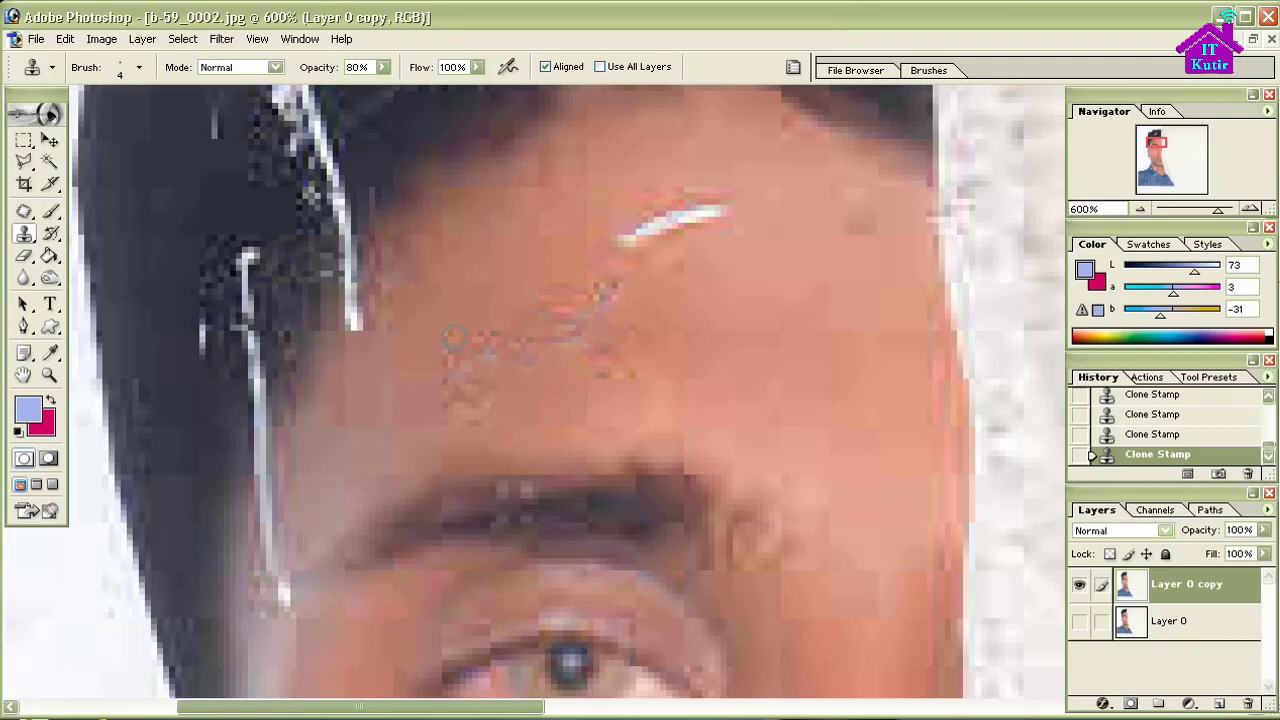
Adjust clone opacity from 48% back to 80% and dim the bright upper forehead streak
{"action": "left_click_drag", "start_coordinate": [384, 70], "coordinate": [351, 88]}
{"action": "left_click", "coordinate": [518, 320]}
{"action": "left_click_drag", "start_coordinate": [383, 67], "coordinate": [414, 92]}
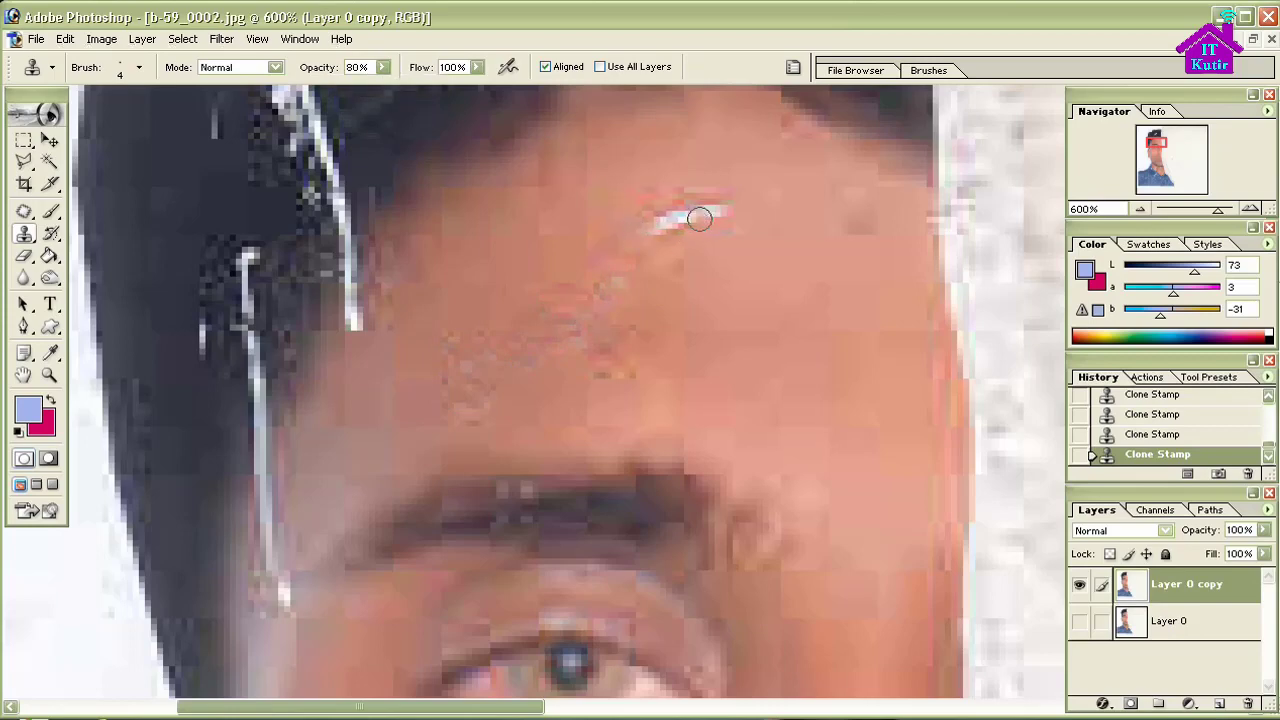
{"action": "mouse_move", "coordinate": [703, 246]}
{"action": "left_mouse_down"}
{"action": "mouse_move", "coordinate": [665, 222]}
{"action": "mouse_move", "coordinate": [680, 208]}
{"action": "left_mouse_up"}
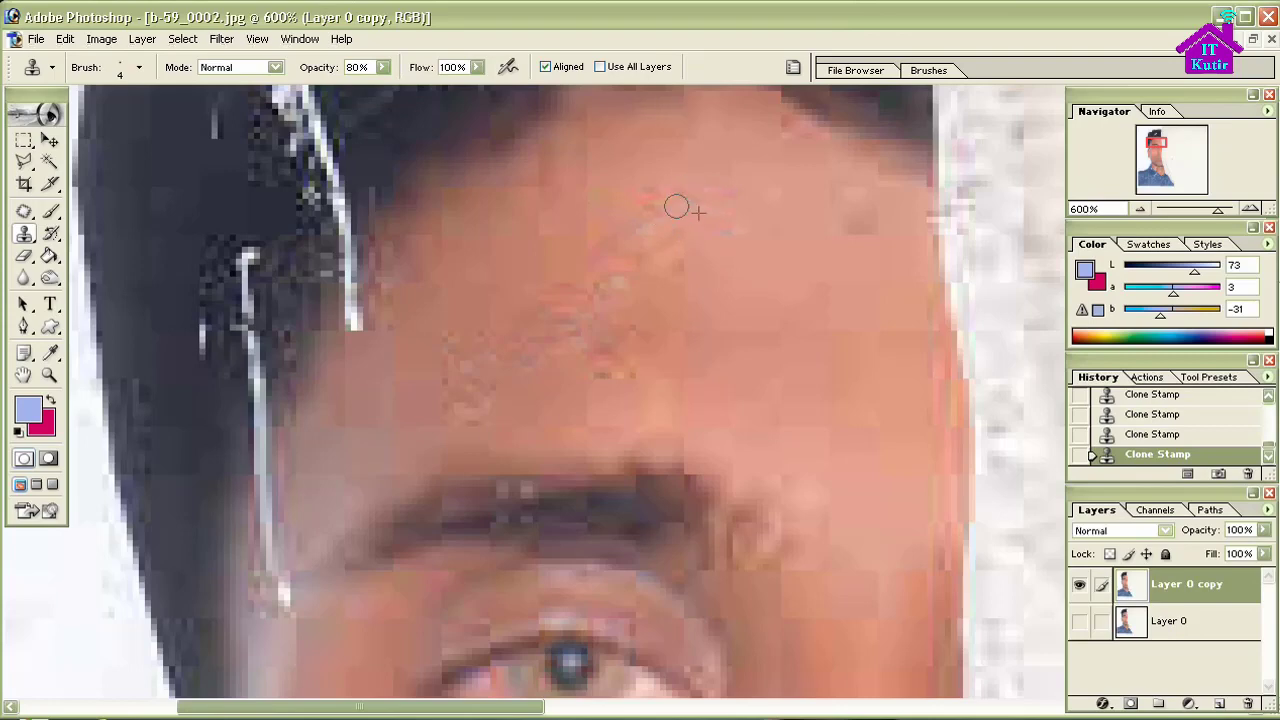
{"action": "mouse_move", "coordinate": [306, 522]}
{"action": "left_mouse_down"}
{"action": "mouse_move", "coordinate": [450, 460]}
{"action": "mouse_move", "coordinate": [471, 294]}
{"action": "mouse_move", "coordinate": [455, 341]}
{"action": "left_mouse_up"}
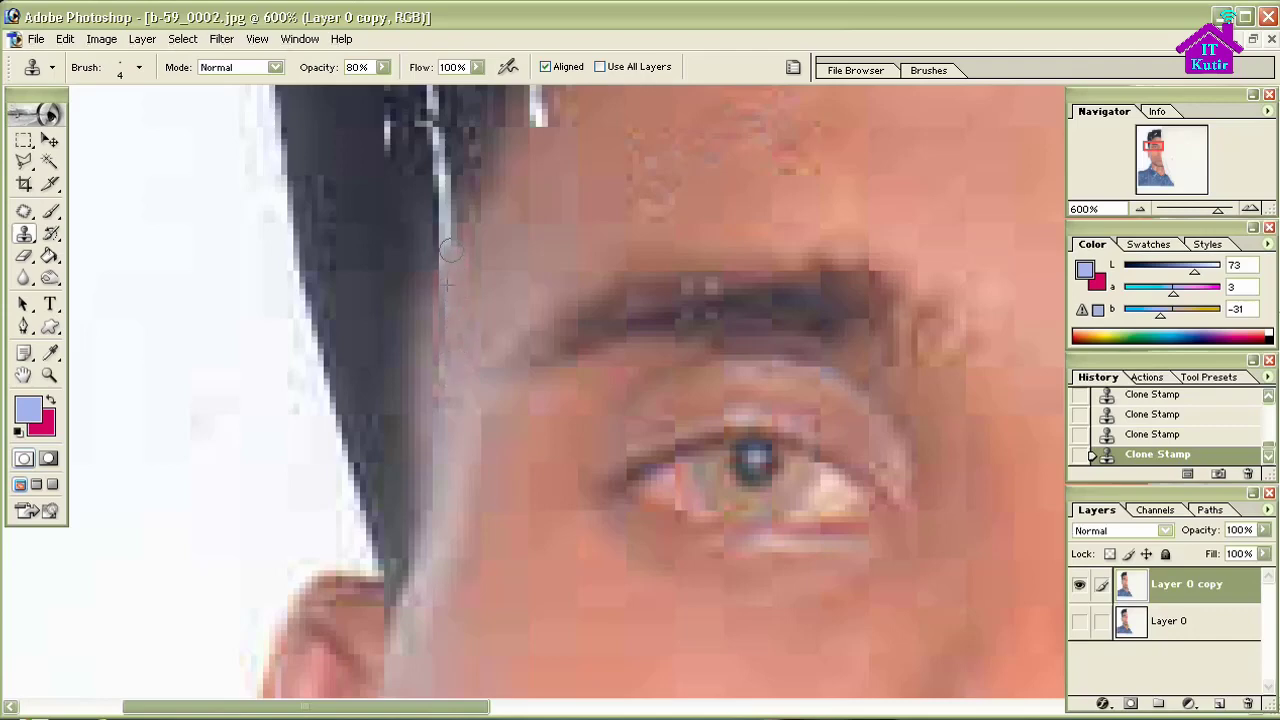
Clone dark hair tone over the white streak running through the hair
{"action": "left_click_drag", "start_coordinate": [447, 267], "coordinate": [454, 284]}
{"action": "left_click_drag", "start_coordinate": [440, 228], "coordinate": [438, 168]}
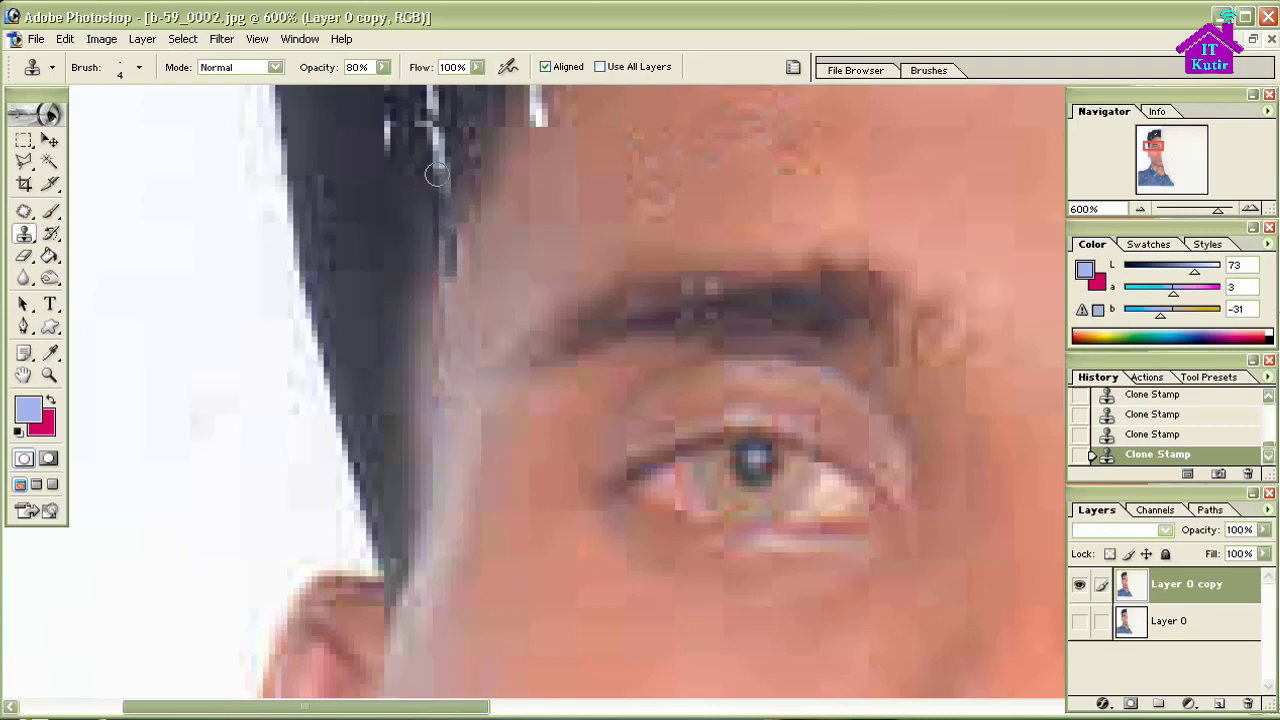
{"action": "mouse_move", "coordinate": [440, 240]}
{"action": "left_mouse_down"}
{"action": "mouse_move", "coordinate": [436, 145]}
{"action": "mouse_move", "coordinate": [363, 428]}
{"action": "left_mouse_up"}
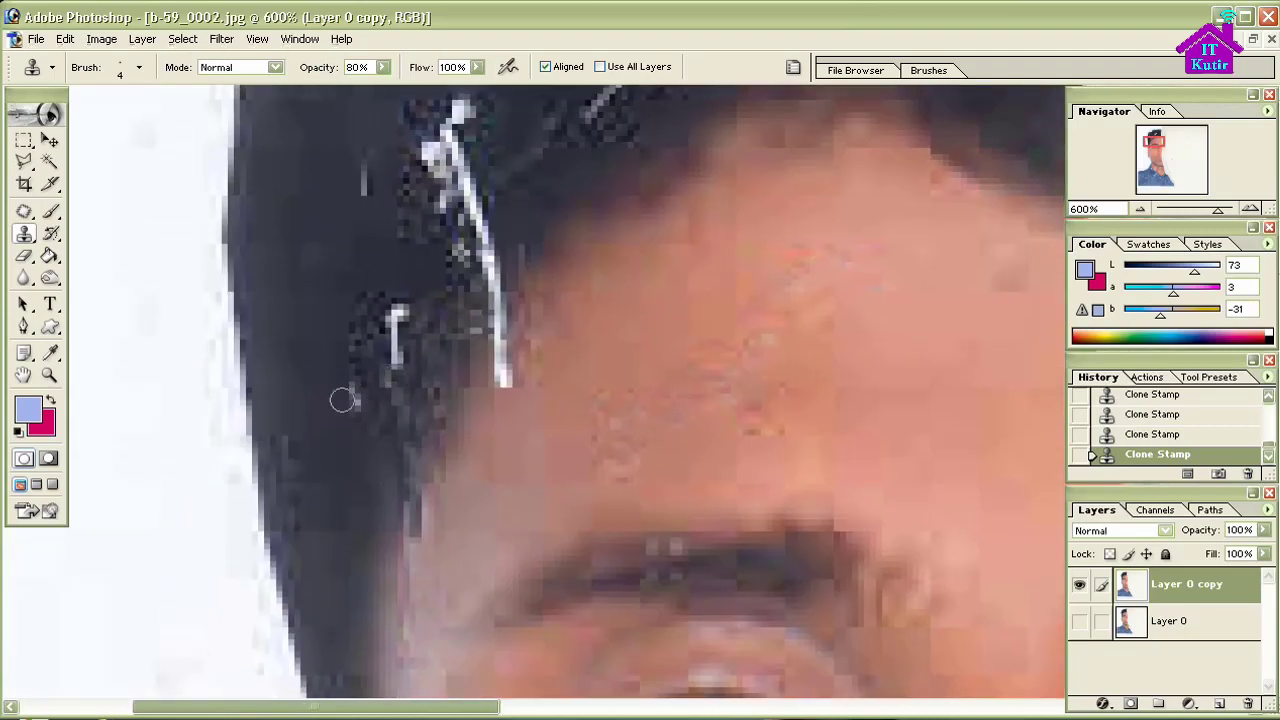
{"action": "left_click_drag", "start_coordinate": [398, 316], "coordinate": [397, 370]}
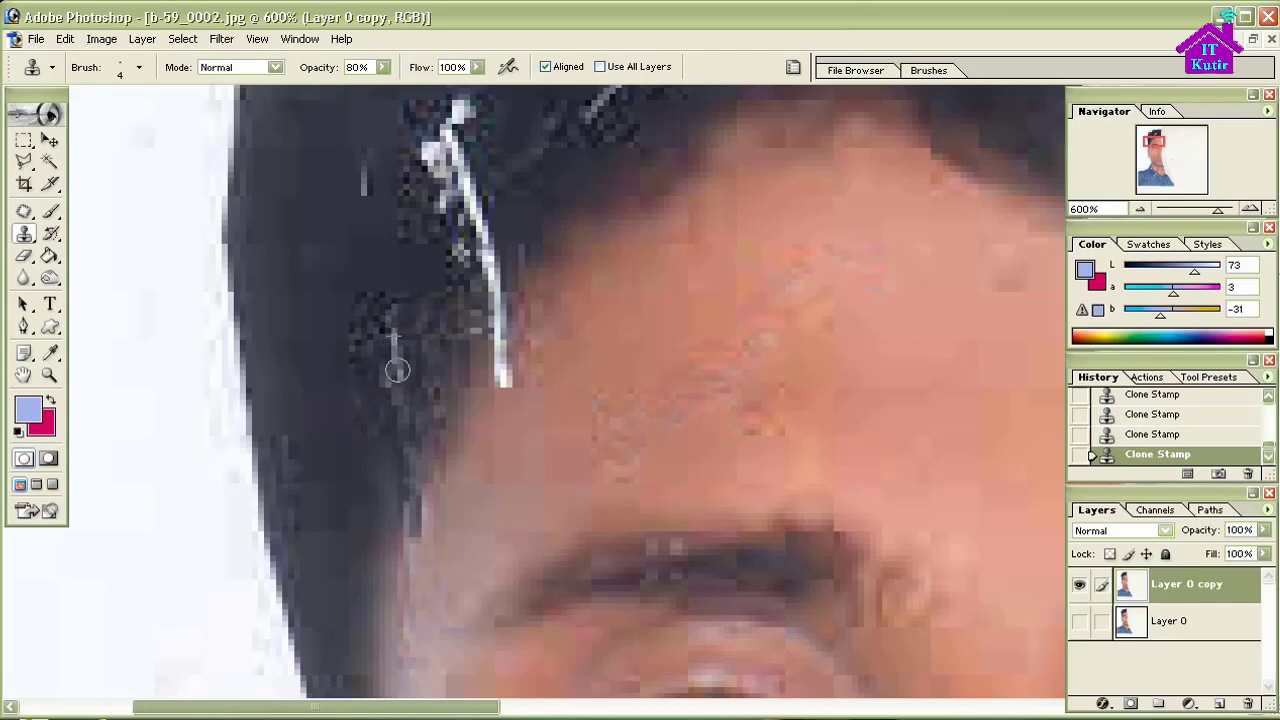
{"action": "left_click_drag", "start_coordinate": [390, 325], "coordinate": [395, 368]}
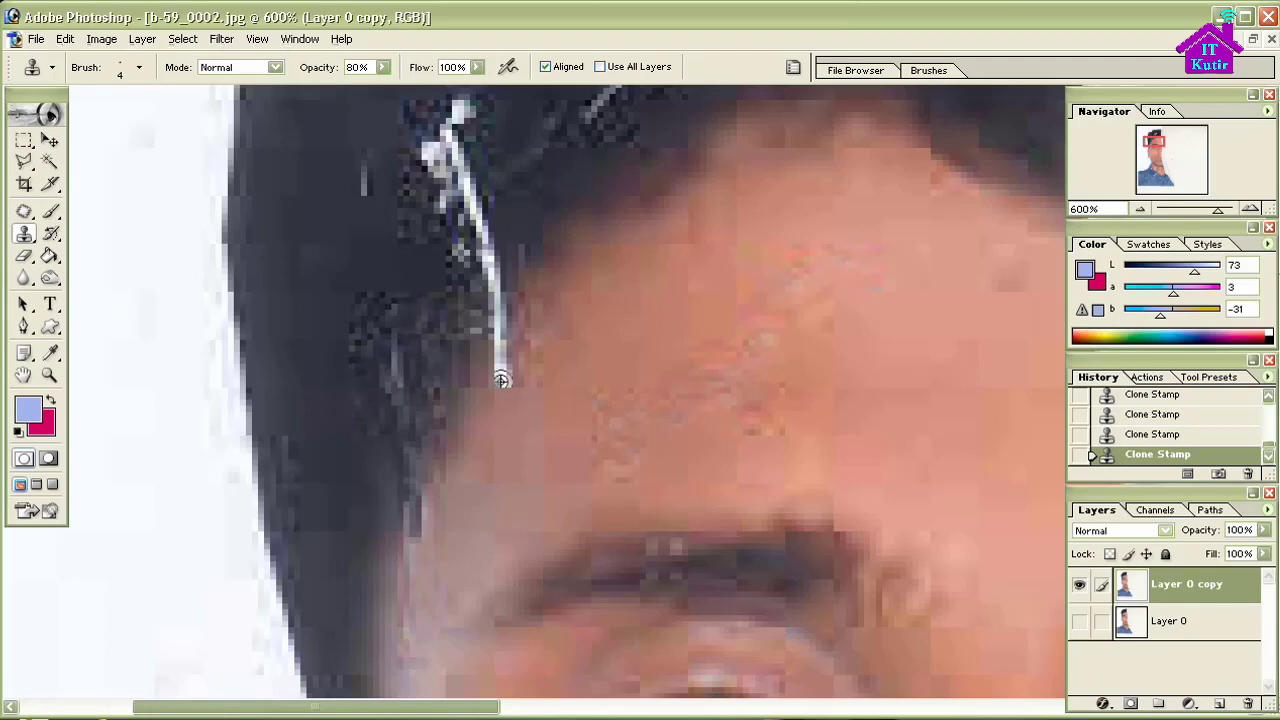
{"action": "left_click_drag", "start_coordinate": [506, 379], "coordinate": [500, 372]}
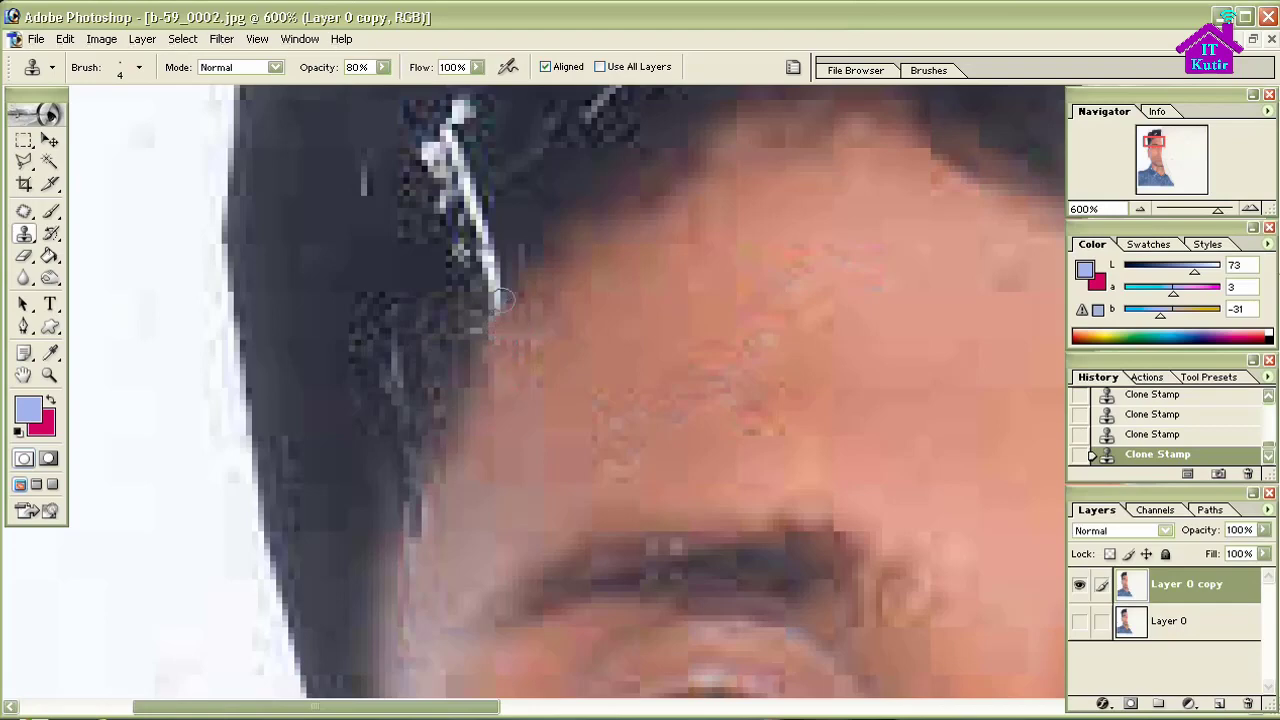
{"action": "left_click_drag", "start_coordinate": [475, 332], "coordinate": [486, 302]}
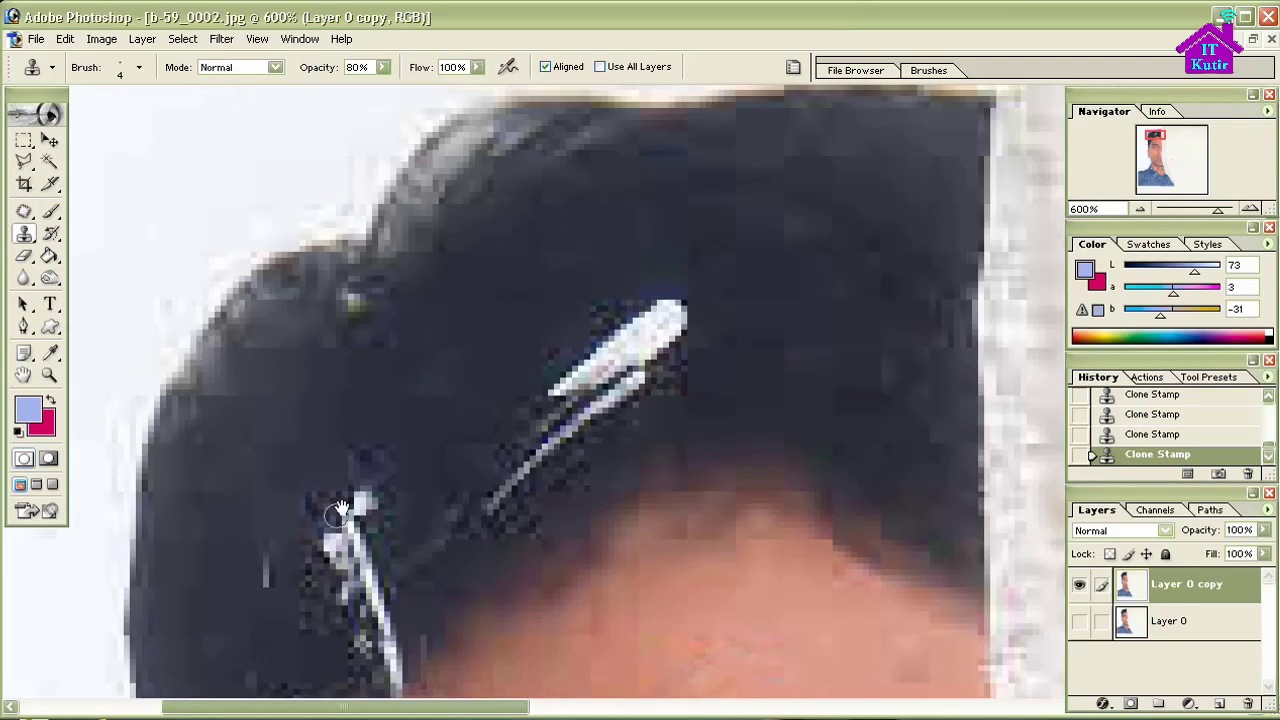
Cover the white hair-clip streak and a green speck with dark hair tone
{"action": "left_click_drag", "start_coordinate": [391, 351], "coordinate": [254, 429]}
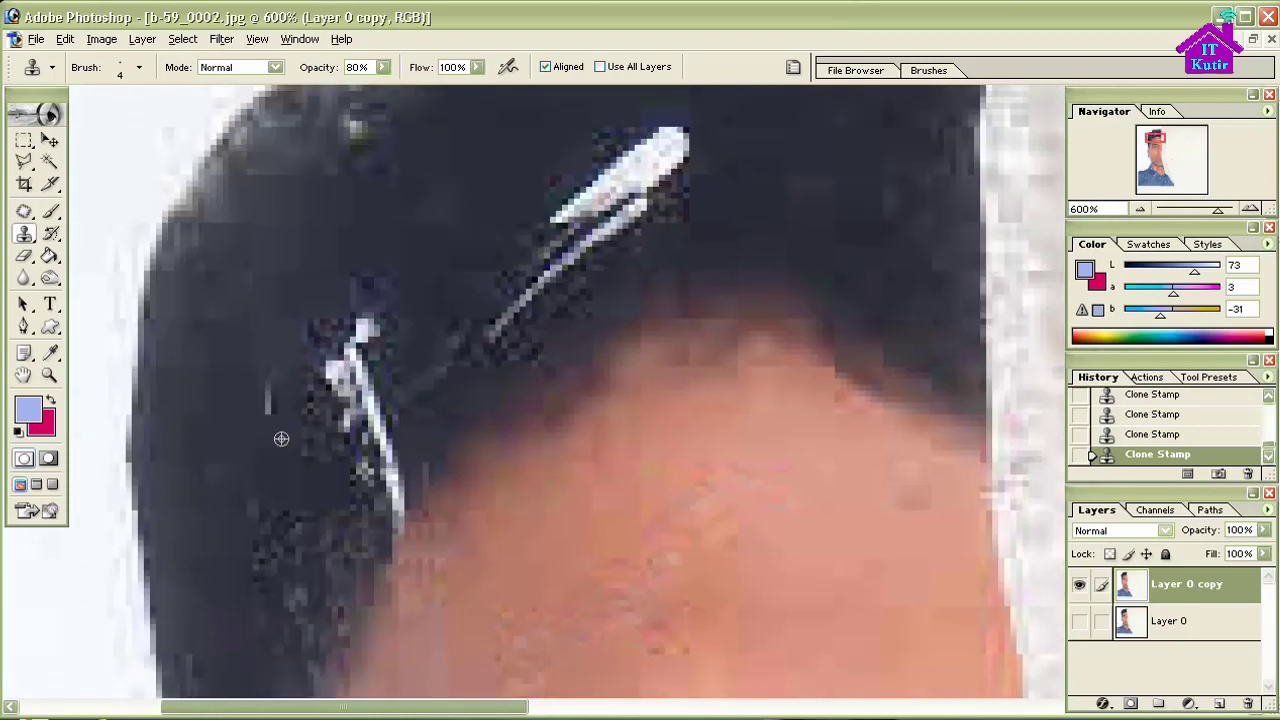
{"action": "left_click", "coordinate": [281, 438], "text": "alt"}
{"action": "mouse_move", "coordinate": [322, 378]}
{"action": "left_mouse_down"}
{"action": "mouse_move", "coordinate": [343, 308]}
{"action": "mouse_move", "coordinate": [366, 329]}
{"action": "mouse_move", "coordinate": [320, 367]}
{"action": "mouse_move", "coordinate": [370, 385]}
{"action": "mouse_move", "coordinate": [342, 425]}
{"action": "mouse_move", "coordinate": [340, 360]}
{"action": "mouse_move", "coordinate": [377, 400]}
{"action": "mouse_move", "coordinate": [380, 437]}
{"action": "mouse_move", "coordinate": [349, 434]}
{"action": "mouse_move", "coordinate": [400, 471]}
{"action": "mouse_move", "coordinate": [400, 490]}
{"action": "mouse_move", "coordinate": [391, 457]}
{"action": "left_mouse_up"}
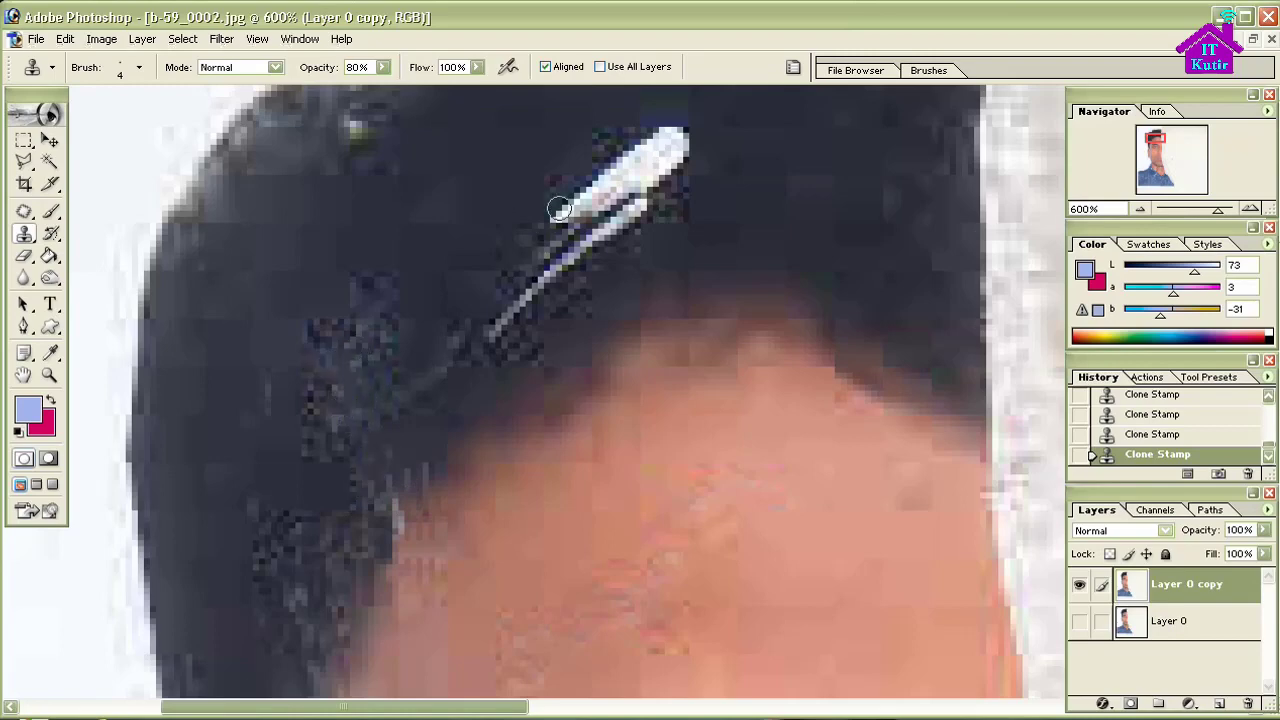
{"action": "mouse_move", "coordinate": [558, 208]}
{"action": "left_mouse_down"}
{"action": "mouse_move", "coordinate": [663, 131]}
{"action": "mouse_move", "coordinate": [680, 153]}
{"action": "mouse_move", "coordinate": [660, 140]}
{"action": "mouse_move", "coordinate": [650, 170]}
{"action": "mouse_move", "coordinate": [627, 179]}
{"action": "left_mouse_up"}
{"action": "mouse_move", "coordinate": [549, 214]}
{"action": "left_mouse_down"}
{"action": "mouse_move", "coordinate": [625, 185]}
{"action": "mouse_move", "coordinate": [623, 214]}
{"action": "mouse_move", "coordinate": [500, 320]}
{"action": "left_mouse_up"}
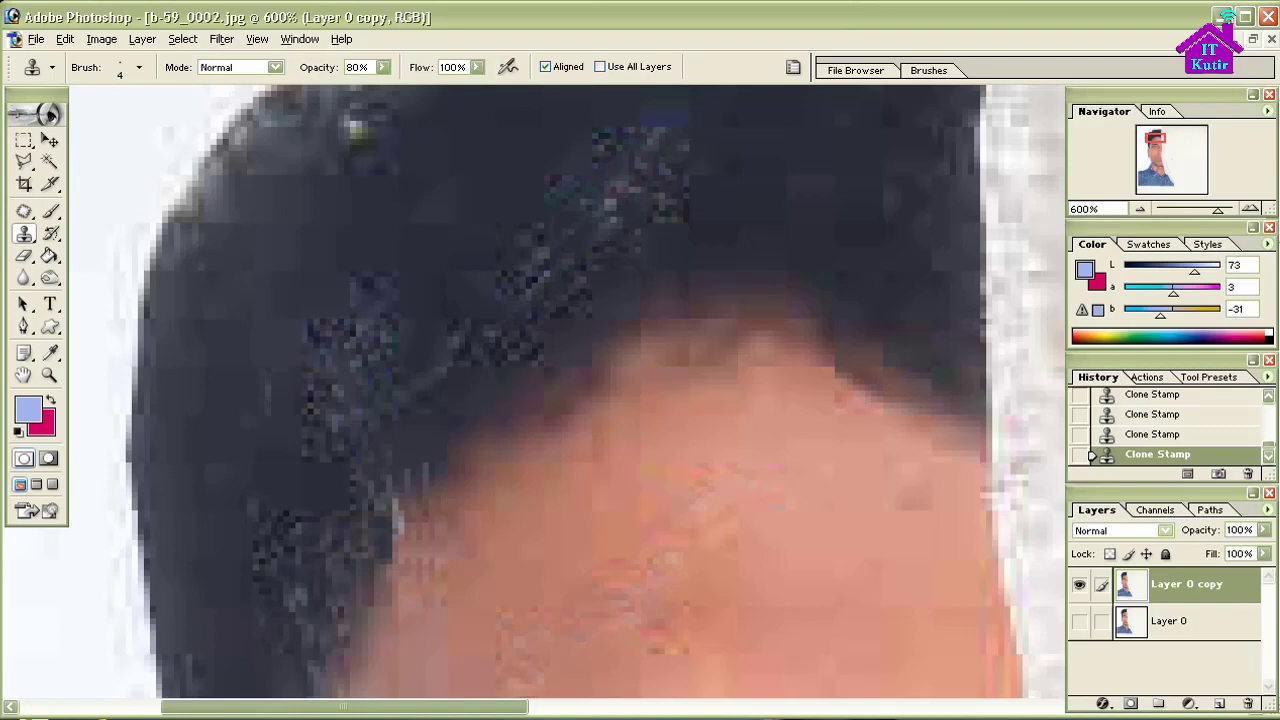
{"action": "left_click", "coordinate": [355, 128]}
Set the brush to size 10 and clone opacity to 21%, then zoom out
{"action": "left_click", "coordinate": [355, 361]}
{"action": "key", "text": "bracketright"}
{"action": "key", "text": "bracketright"}
{"action": "key", "text": "bracketright"}
{"action": "left_click", "coordinate": [383, 67]}
{"action": "left_click_drag", "start_coordinate": [370, 90], "coordinate": [352, 90]}
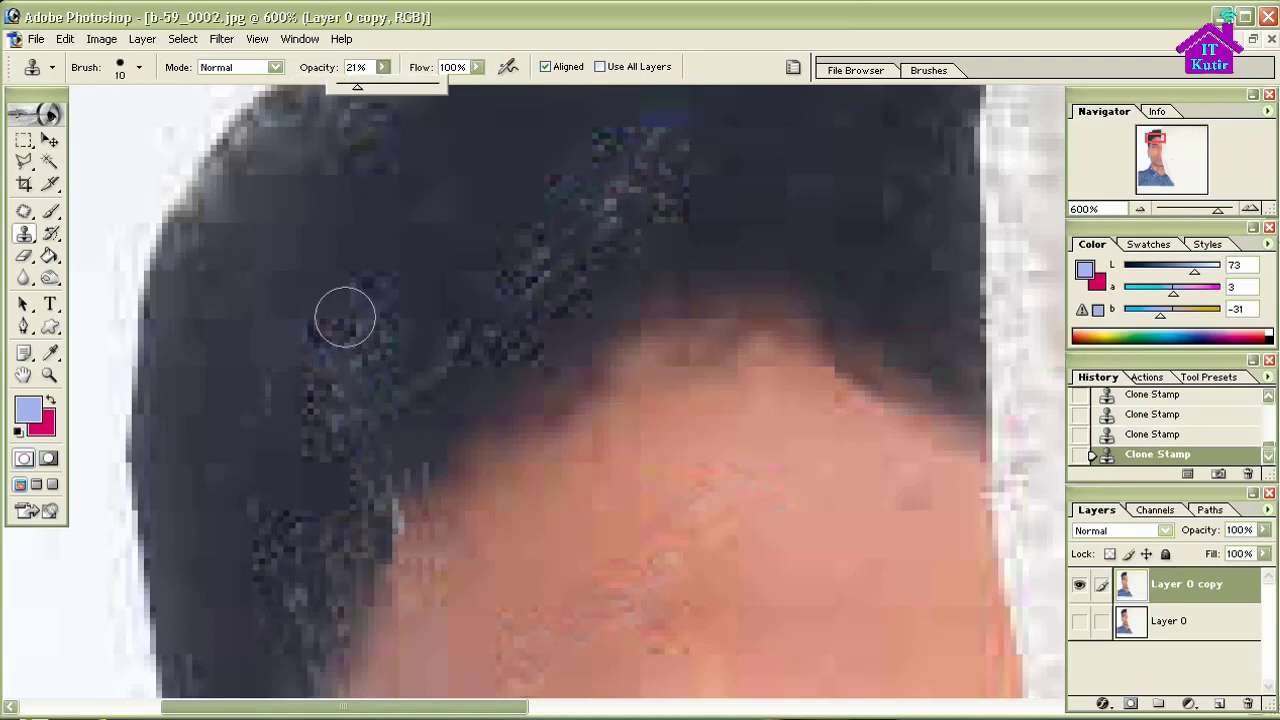
{"action": "left_click", "coordinate": [343, 309]}
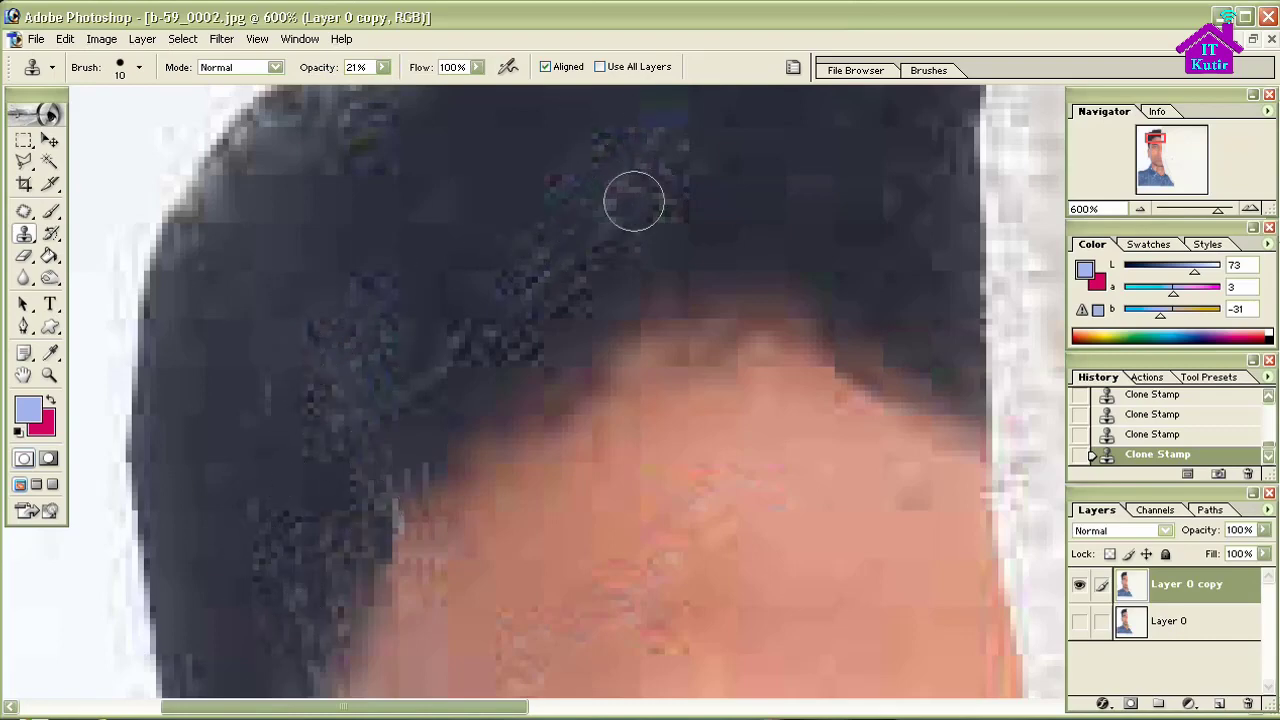
{"action": "key", "text": "ctrl+minus"}
Zoom out to the whole portrait, then magnify the neck and collar to 600%
{"action": "key", "text": "z"}
{"action": "left_click", "coordinate": [694, 480], "text": "alt"}
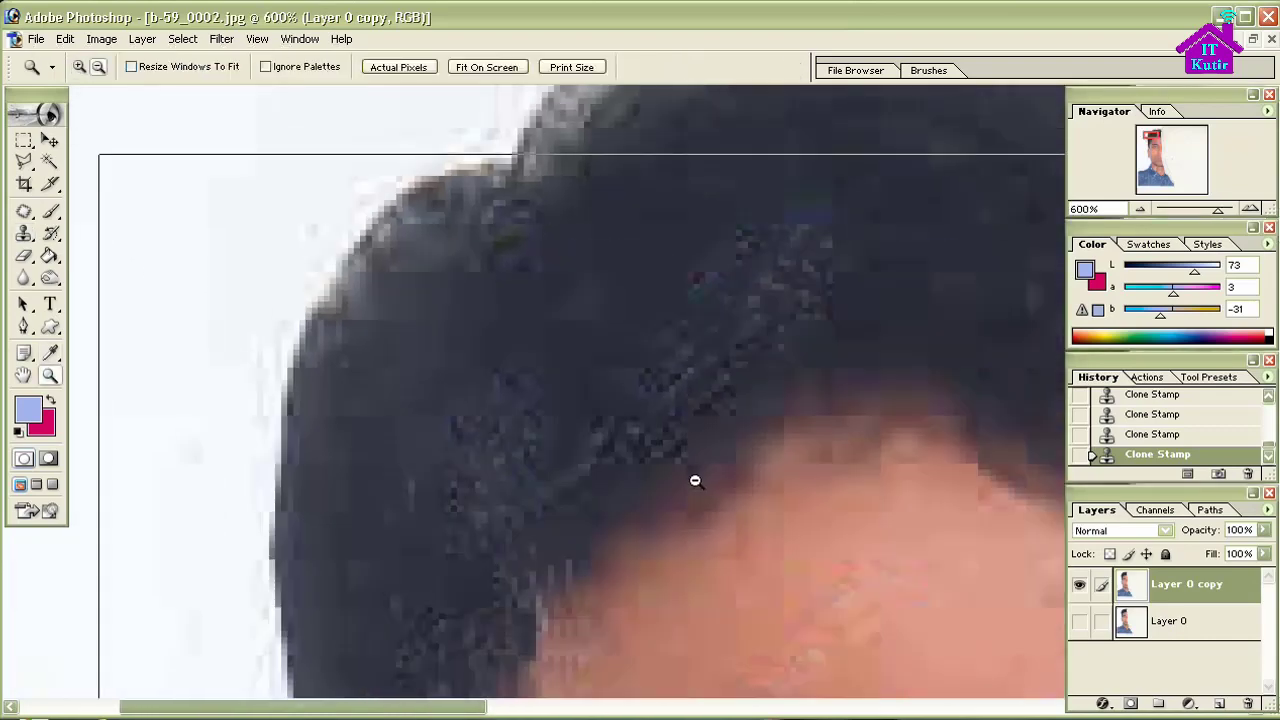
{"action": "left_click", "coordinate": [565, 361], "text": "alt"}
{"action": "left_click", "coordinate": [414, 346], "text": "alt"}
{"action": "left_click", "coordinate": [414, 346], "text": "alt"}
{"action": "left_click", "coordinate": [497, 518], "text": "alt"}
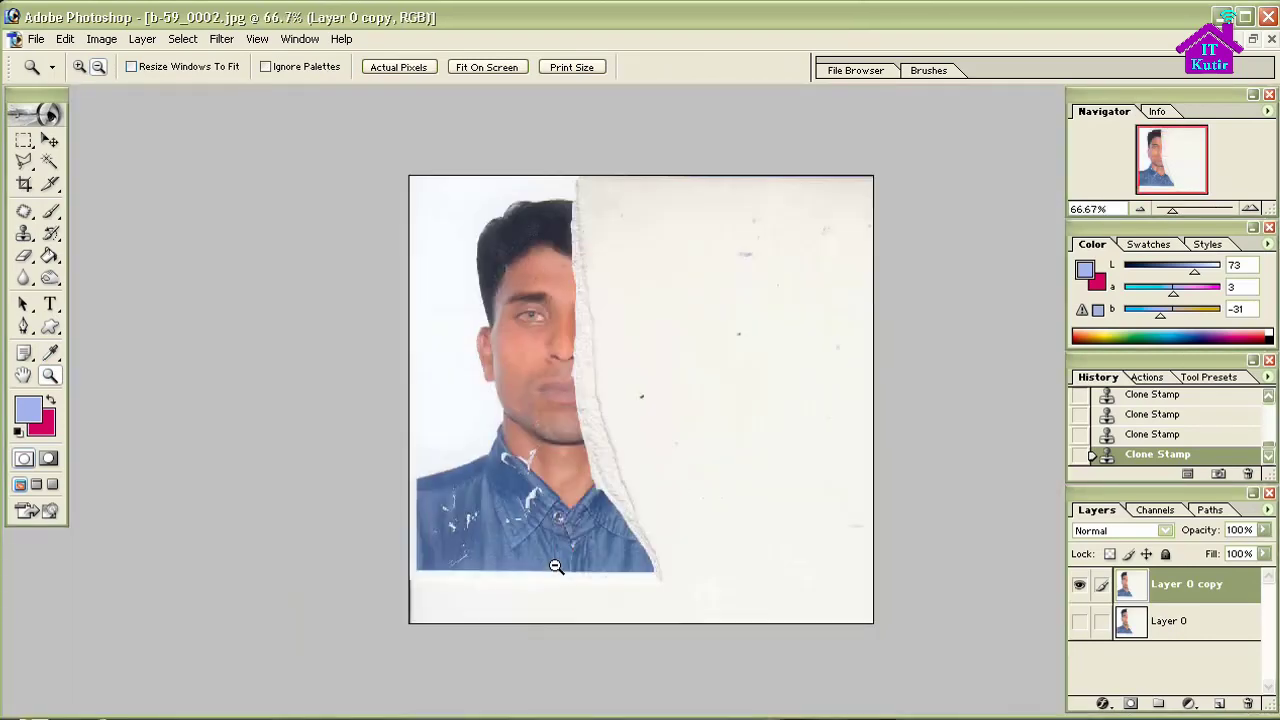
{"action": "left_click", "coordinate": [560, 464]}
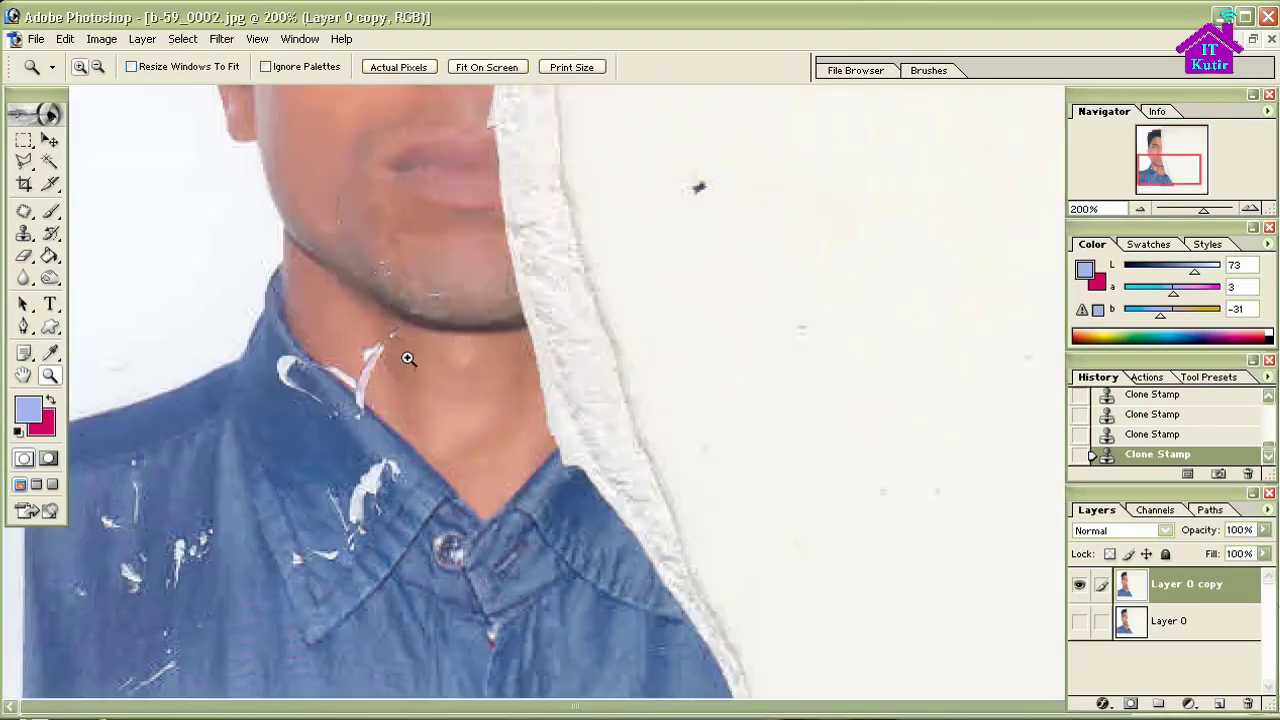
{"action": "left_click", "coordinate": [407, 358]}
{"action": "left_click", "coordinate": [563, 440]}
{"action": "left_click", "coordinate": [863, 371]}
{"action": "left_click", "coordinate": [771, 400]}
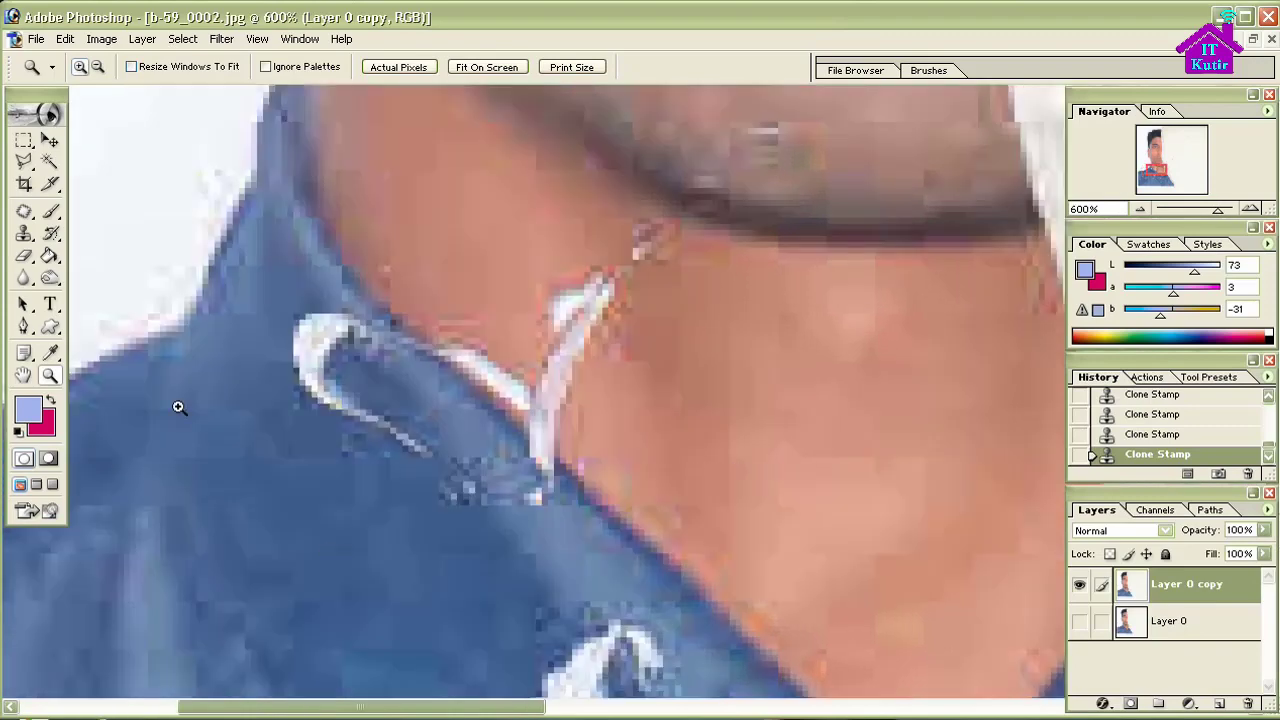
Try erasing the neck mark with a small eraser, dismiss the history-eraser error, and undo
{"action": "left_click", "coordinate": [24, 256]}
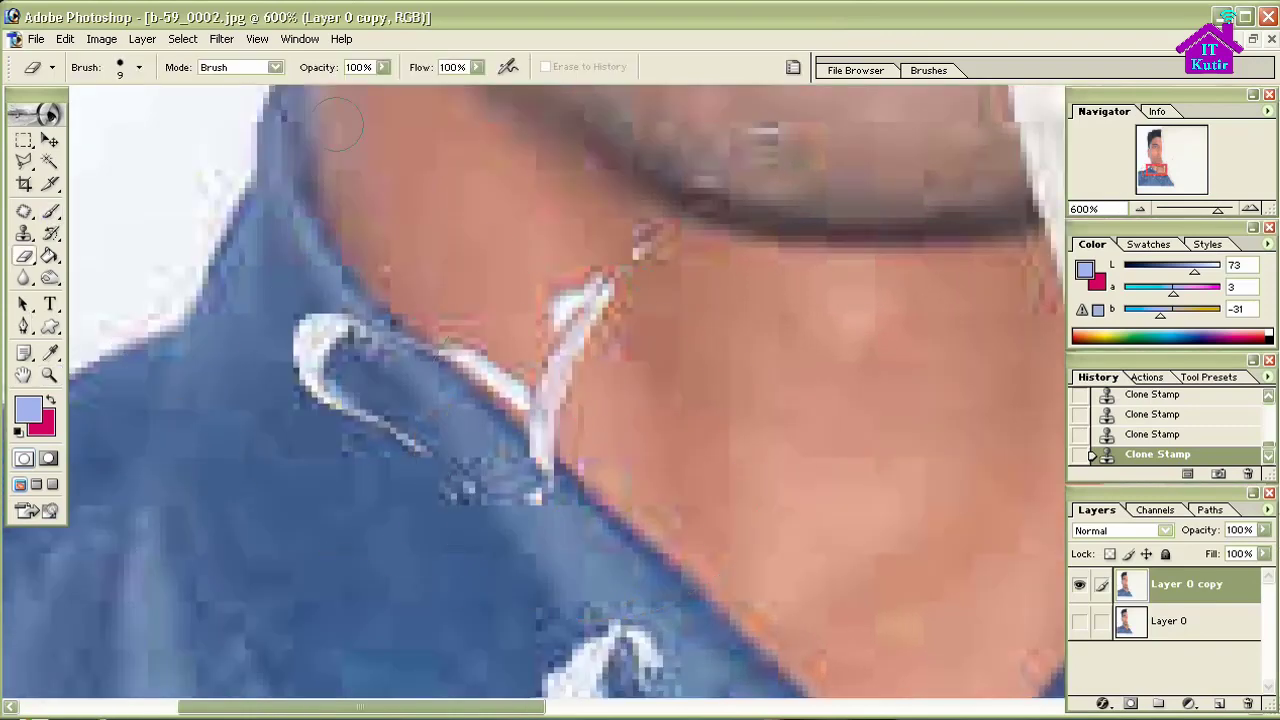
{"action": "left_click", "coordinate": [383, 67]}
{"action": "key", "text": "bracketleft"}
{"action": "key", "text": "bracketleft"}
{"action": "key", "text": "bracketleft"}
{"action": "left_click", "coordinate": [591, 376]}
{"action": "left_click", "coordinate": [669, 312]}
{"action": "left_click", "coordinate": [591, 377]}
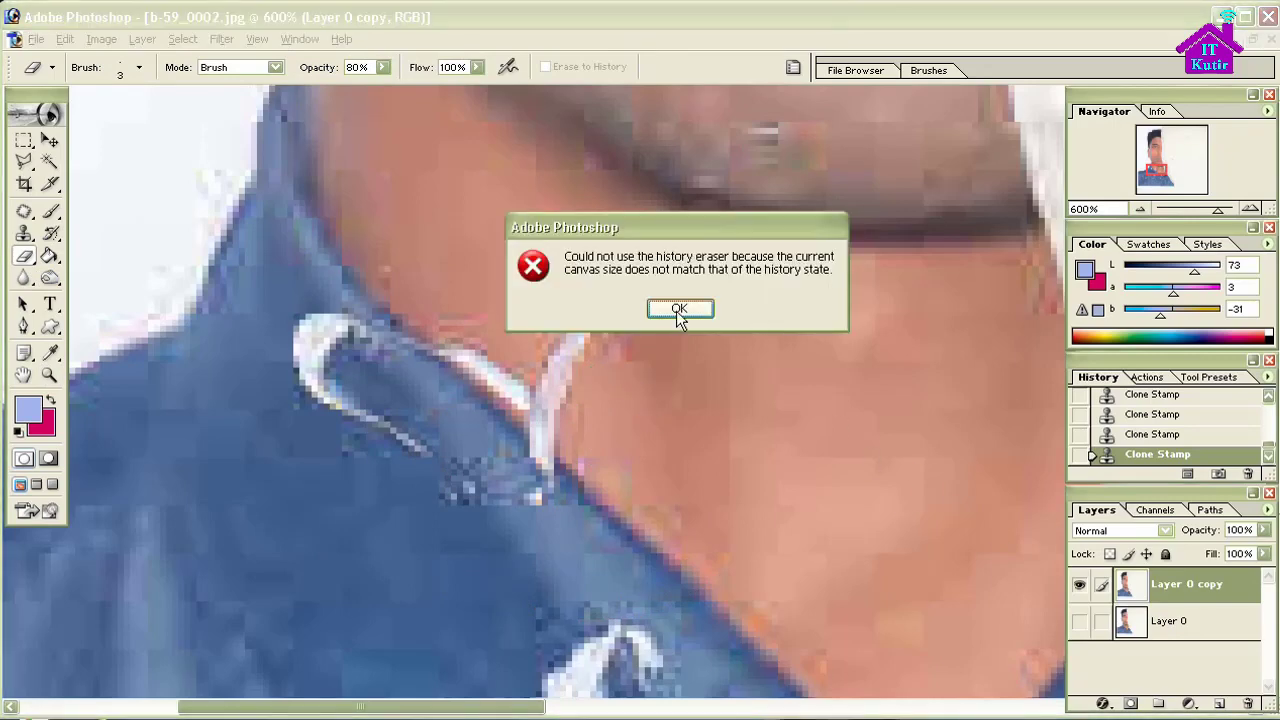
{"action": "left_click", "coordinate": [678, 310]}
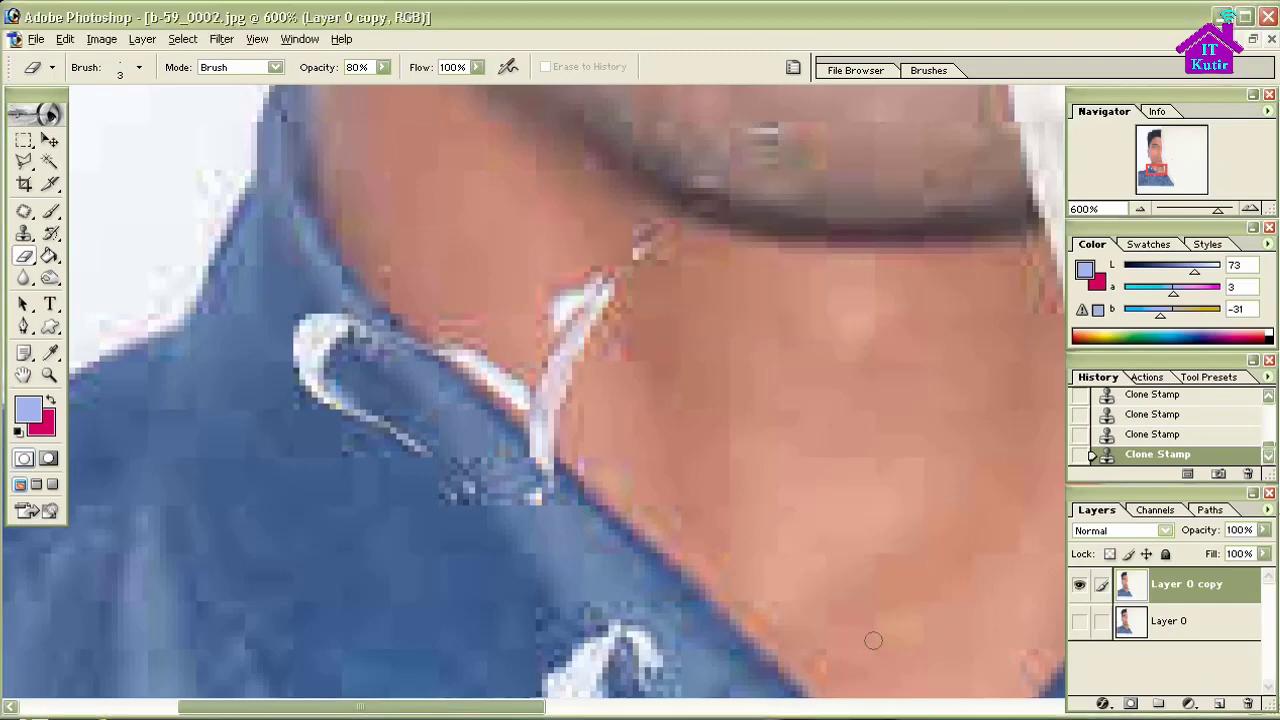
{"action": "left_click", "coordinate": [815, 586]}
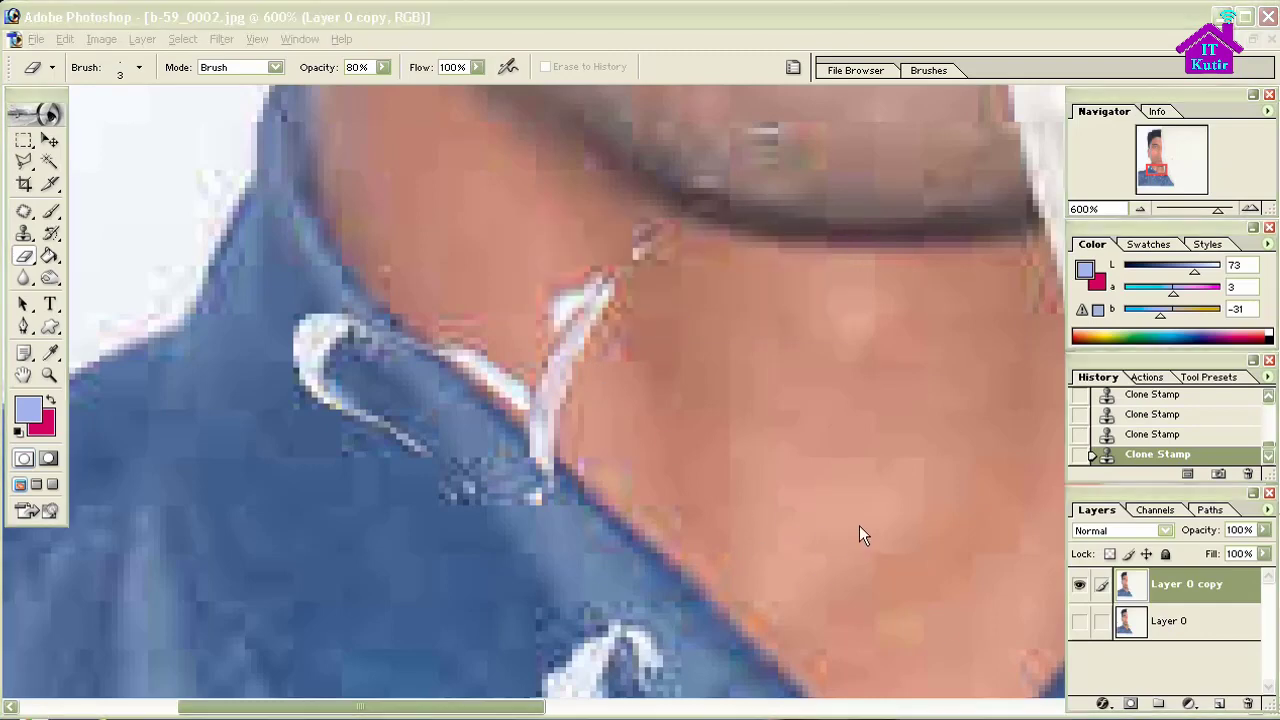
{"action": "key", "text": "ctrl+z"}
Set the Clone Stamp to 78% opacity with a smaller brush
{"action": "key", "text": "s"}
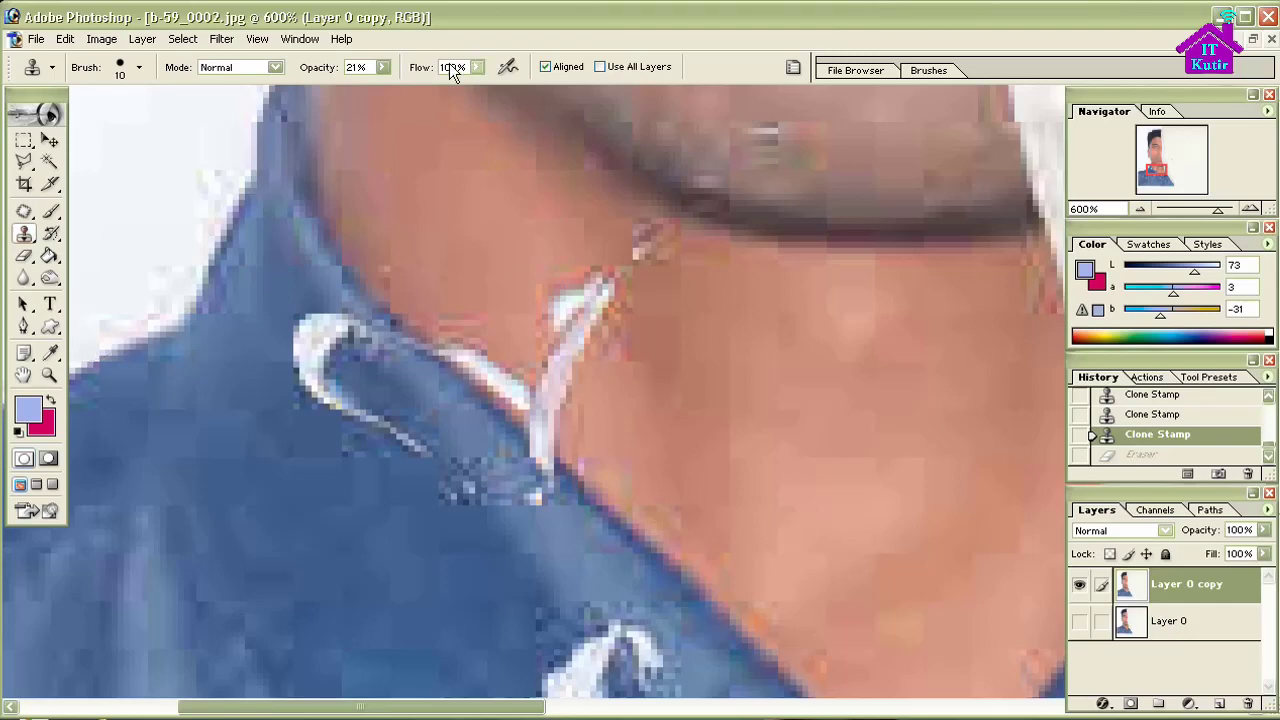
{"action": "left_click", "coordinate": [383, 67]}
{"action": "left_click_drag", "start_coordinate": [421, 85], "coordinate": [437, 83]}
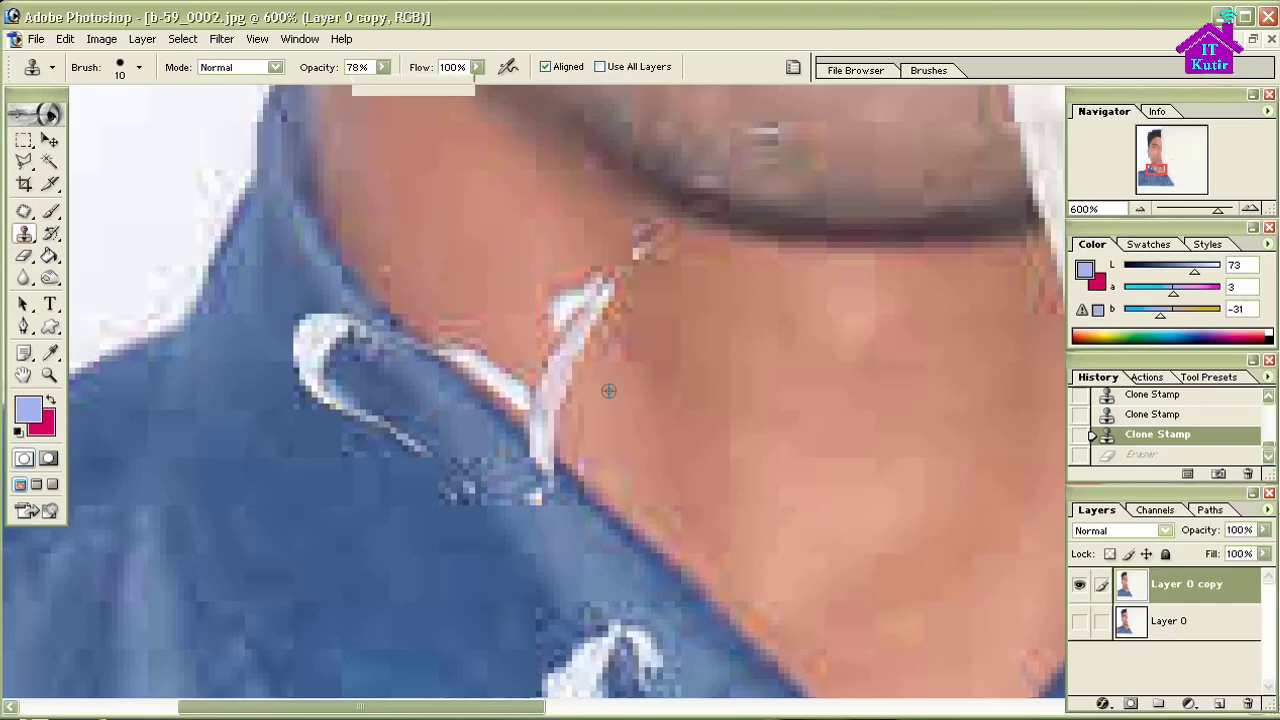
{"action": "key", "text": "bracketleft"}
{"action": "key", "text": "bracketleft"}
{"action": "key", "text": "bracketleft"}
{"action": "key", "text": "bracketleft"}
Clone skin tone over the white neck streak and the blemish under the chin
{"action": "left_click", "coordinate": [578, 372]}
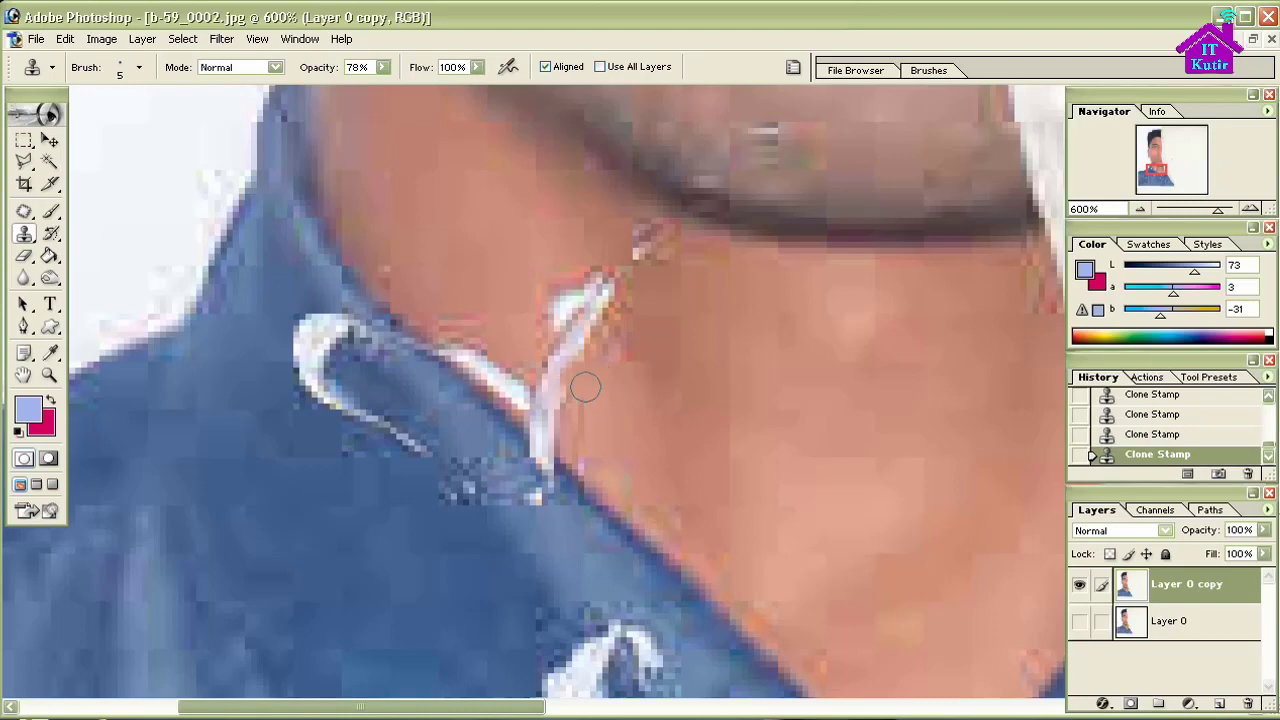
{"action": "left_click", "coordinate": [550, 348]}
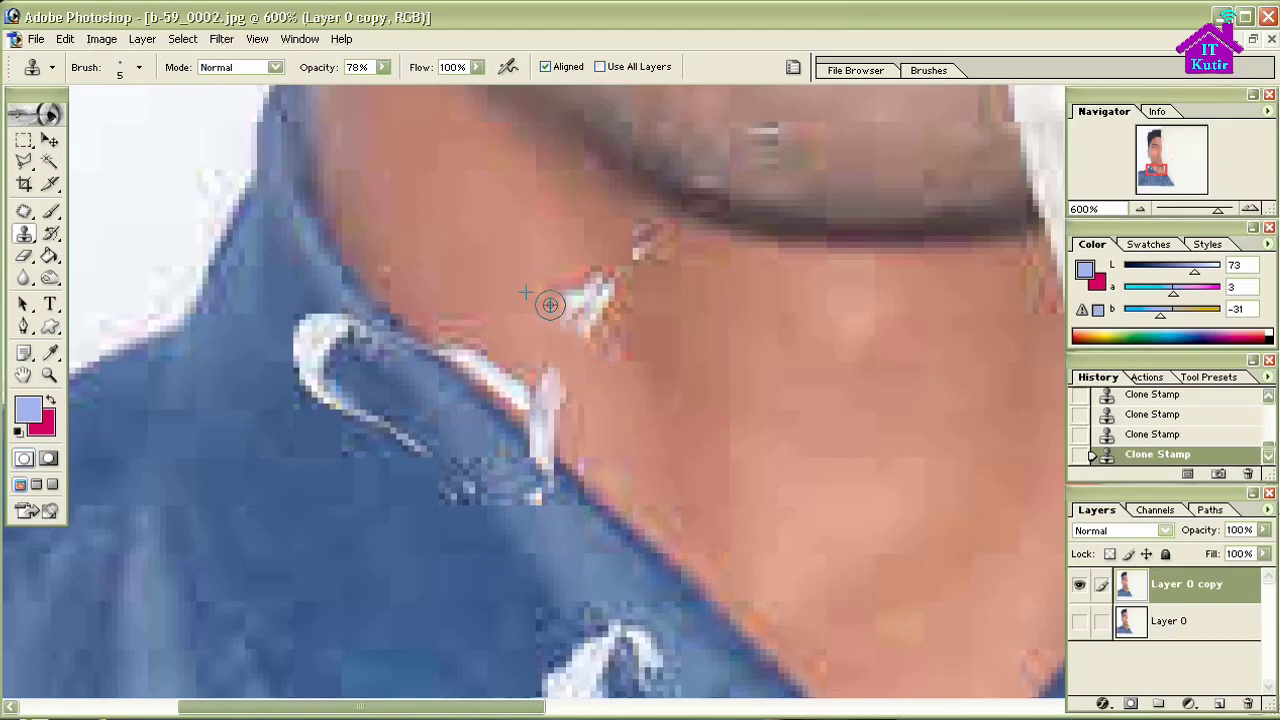
{"action": "left_click", "coordinate": [569, 328], "text": "alt"}
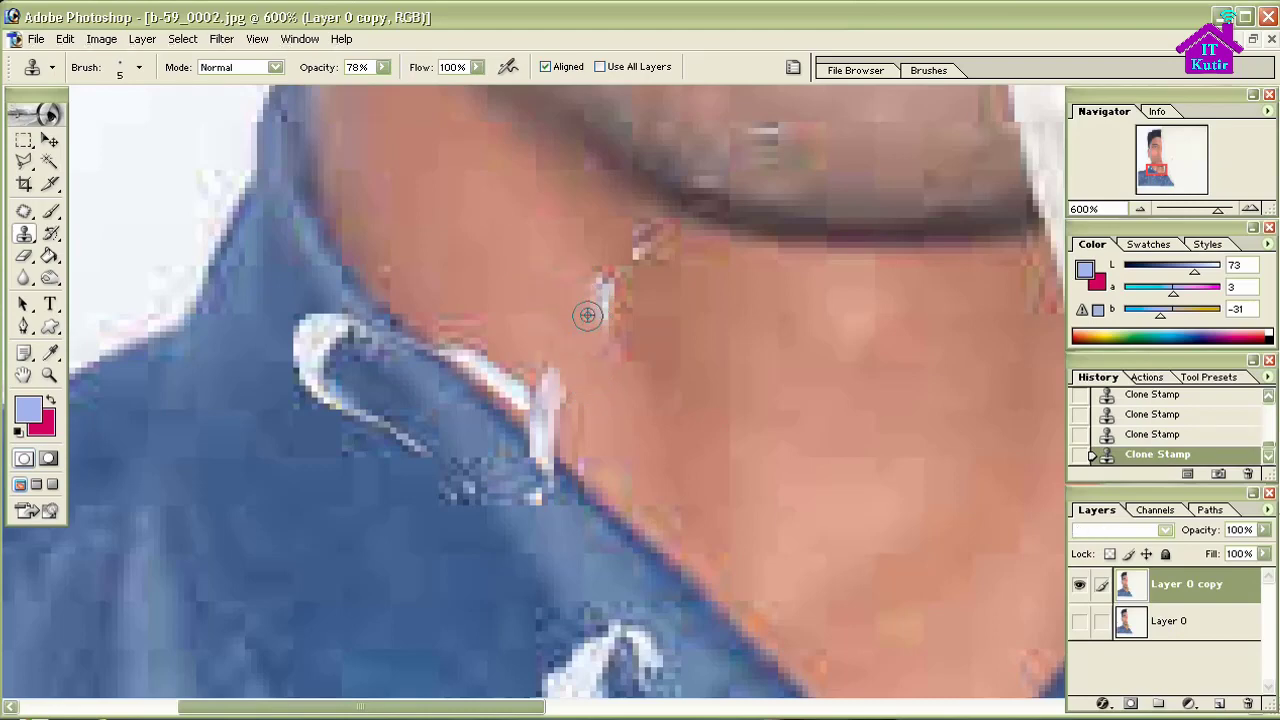
{"action": "left_click_drag", "start_coordinate": [598, 278], "coordinate": [604, 322]}
{"action": "left_click", "coordinate": [642, 236]}
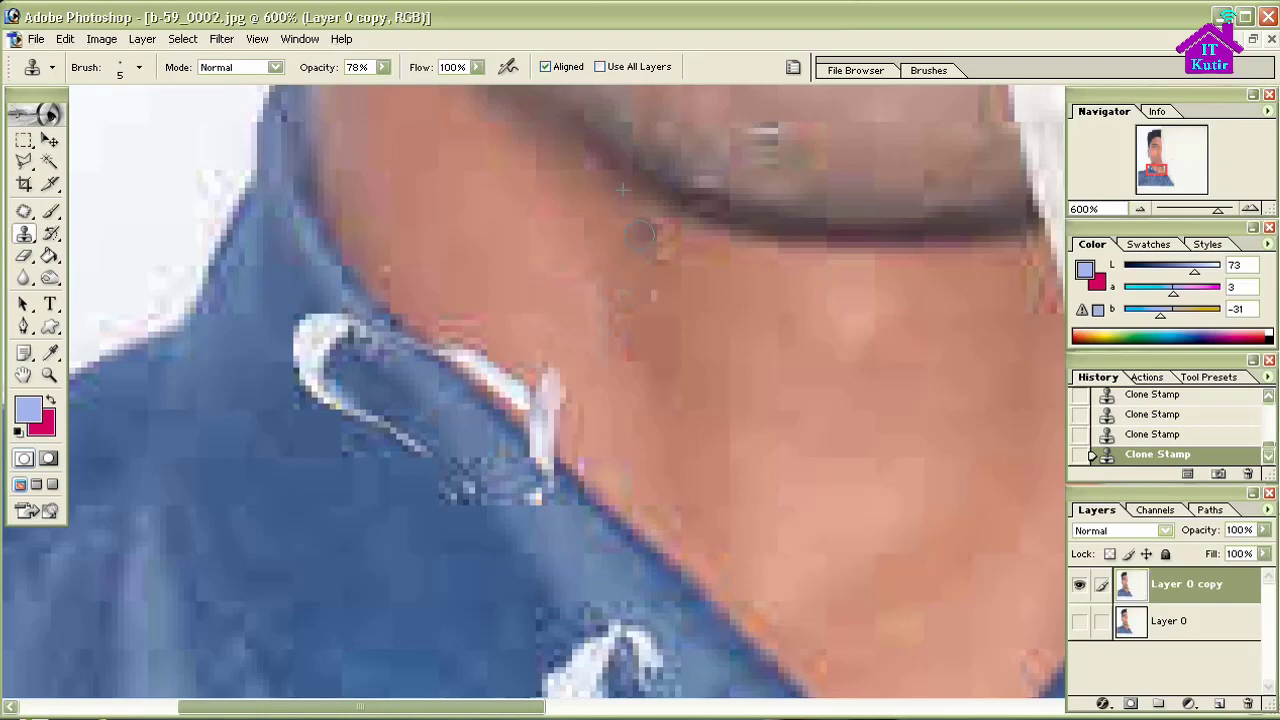
{"action": "left_click", "coordinate": [645, 234]}
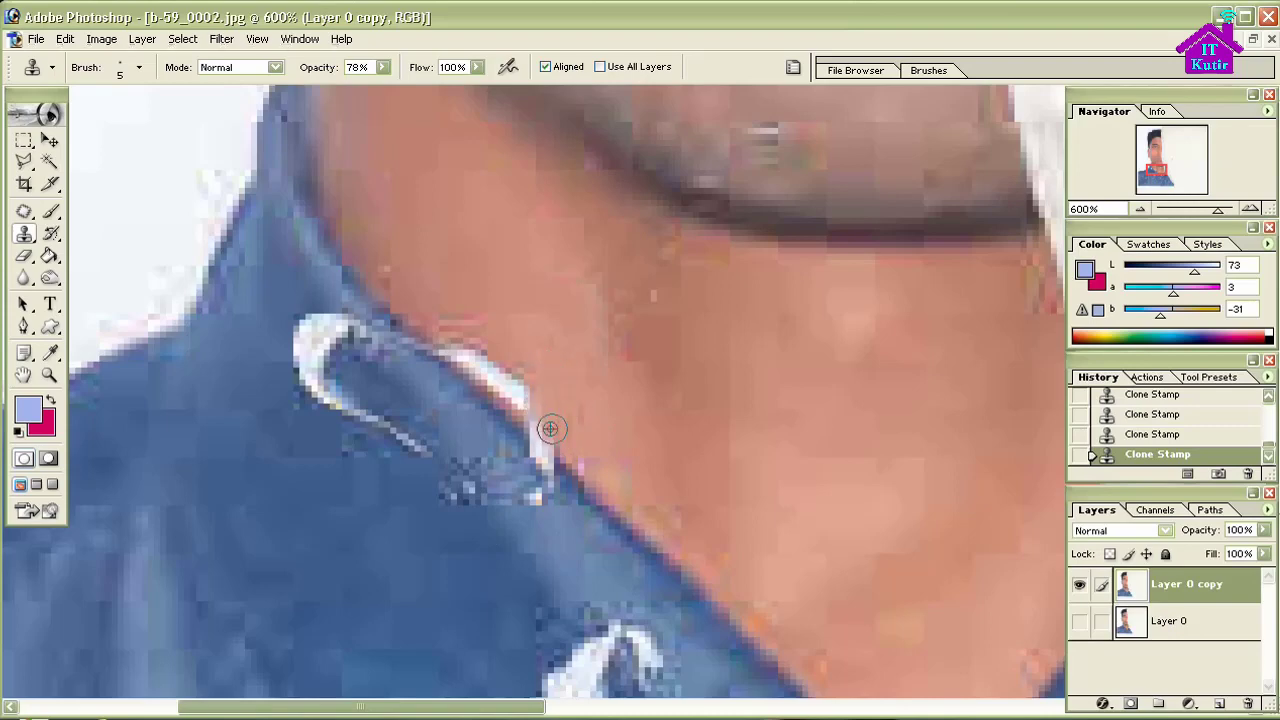
Clone blue shirt tone over the long white streak on the collar
{"action": "left_click", "coordinate": [544, 420]}
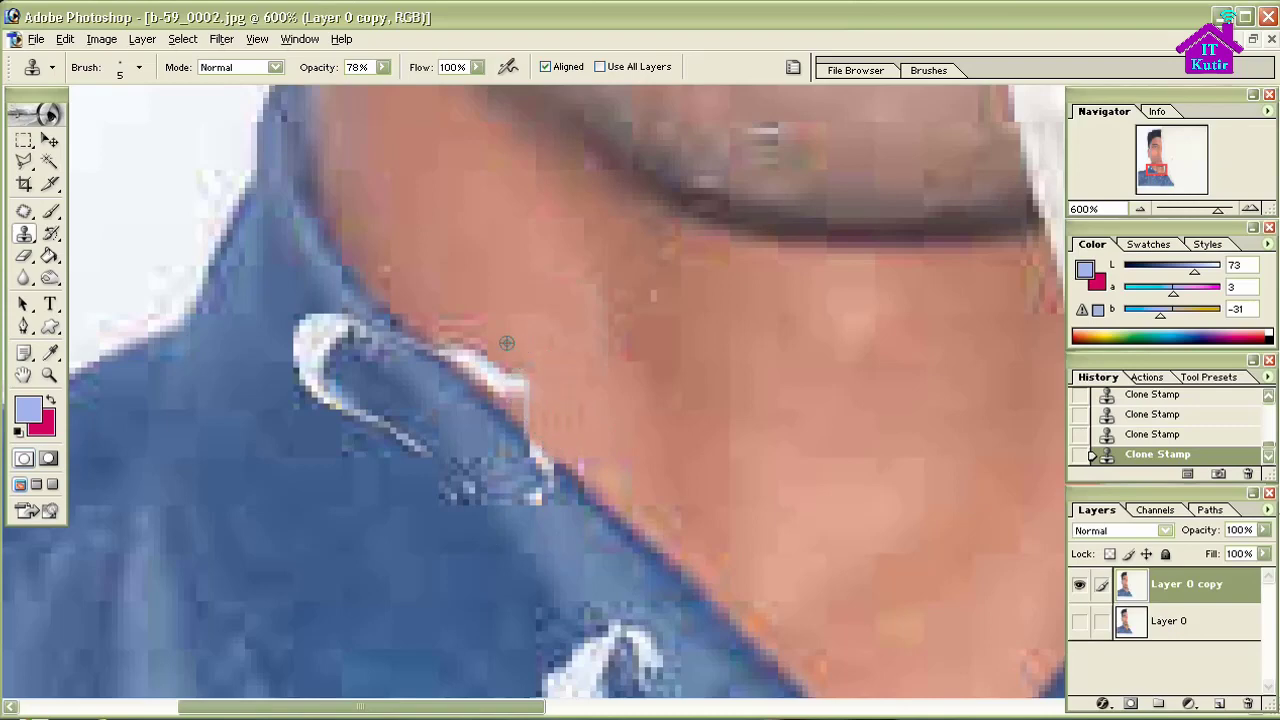
{"action": "left_click", "coordinate": [475, 362]}
{"action": "left_click_drag", "start_coordinate": [475, 362], "coordinate": [512, 384]}
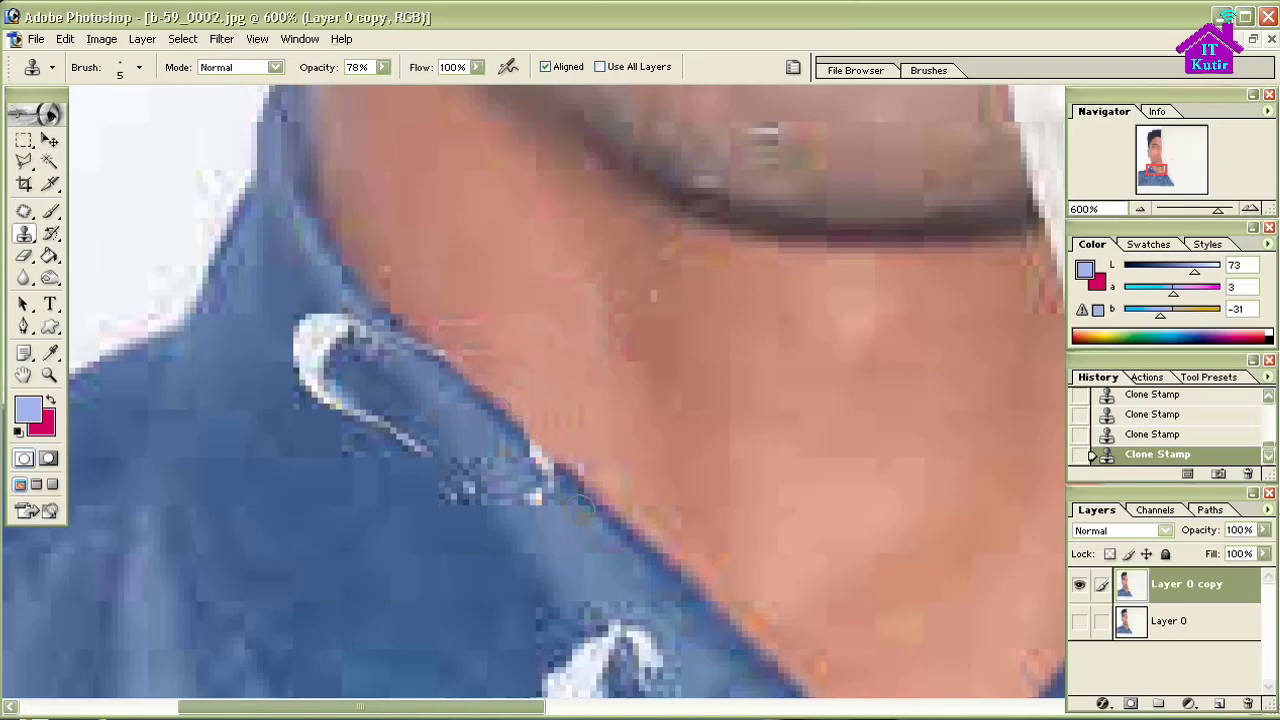
{"action": "mouse_move", "coordinate": [538, 492]}
{"action": "left_mouse_down"}
{"action": "mouse_move", "coordinate": [550, 500]}
{"action": "mouse_move", "coordinate": [531, 448]}
{"action": "left_mouse_up"}
{"action": "mouse_move", "coordinate": [430, 494]}
{"action": "left_mouse_down"}
{"action": "mouse_move", "coordinate": [334, 396]}
{"action": "mouse_move", "coordinate": [305, 333]}
{"action": "mouse_move", "coordinate": [355, 340]}
{"action": "mouse_move", "coordinate": [312, 396]}
{"action": "left_mouse_up"}
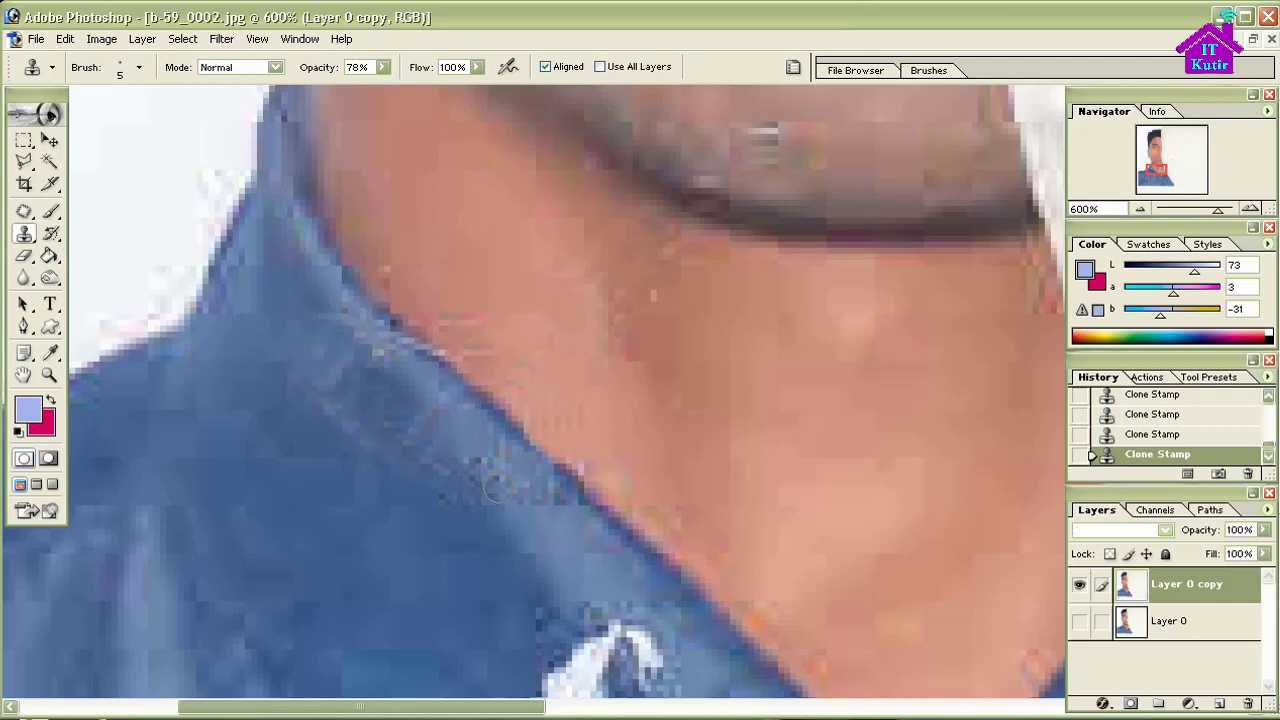
Clone blue fabric over the white marks on the collar near the button
{"action": "left_click_drag", "start_coordinate": [548, 580], "coordinate": [343, 177]}
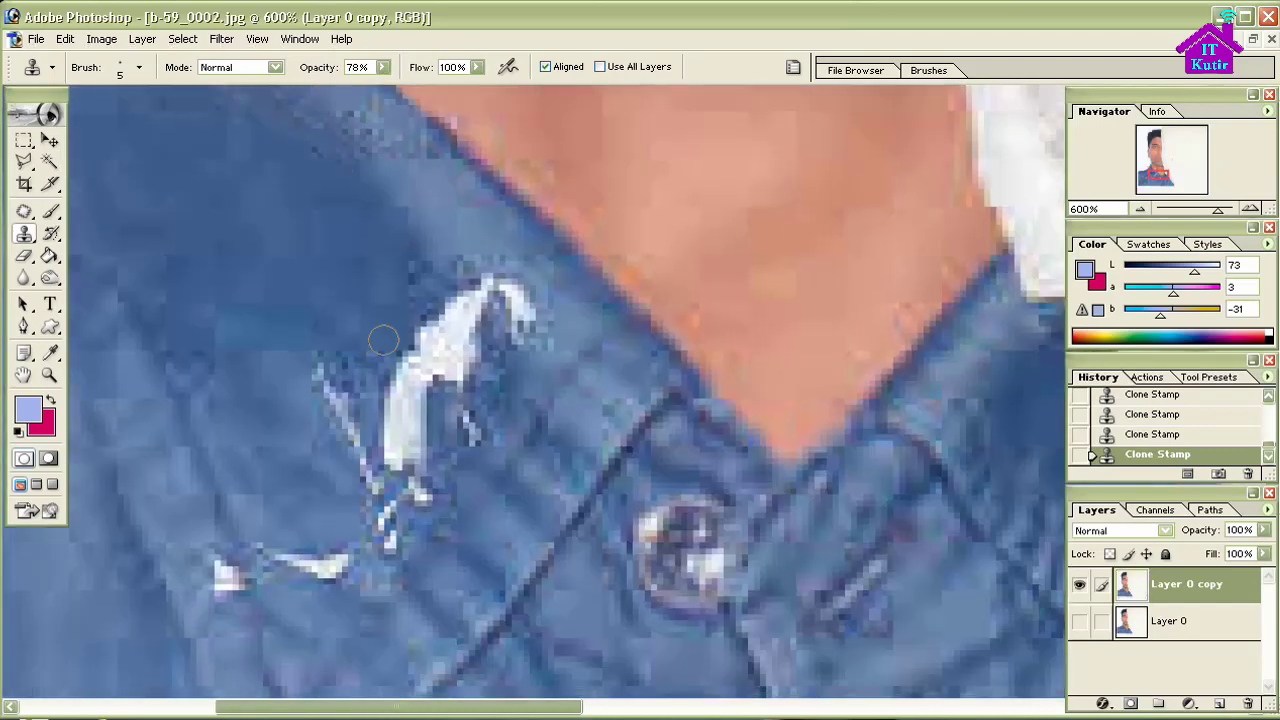
{"action": "left_click_drag", "start_coordinate": [430, 322], "coordinate": [395, 415]}
{"action": "mouse_move", "coordinate": [392, 365]}
{"action": "left_mouse_down"}
{"action": "mouse_move", "coordinate": [408, 468]}
{"action": "mouse_move", "coordinate": [395, 545]}
{"action": "mouse_move", "coordinate": [335, 392]}
{"action": "left_mouse_up"}
{"action": "left_click_drag", "start_coordinate": [319, 563], "coordinate": [345, 580]}
{"action": "left_click", "coordinate": [228, 578]}
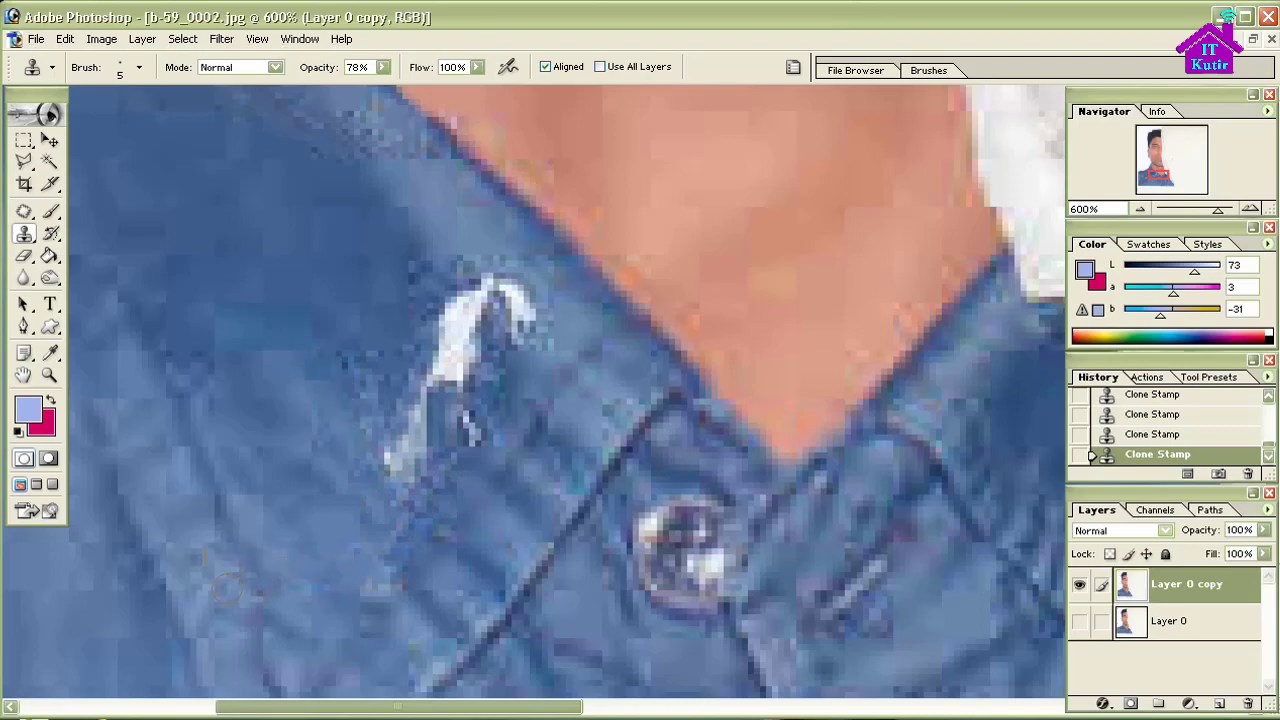
{"action": "mouse_move", "coordinate": [384, 457]}
{"action": "left_mouse_down"}
{"action": "mouse_move", "coordinate": [476, 372]}
{"action": "mouse_move", "coordinate": [449, 298]}
{"action": "mouse_move", "coordinate": [480, 340]}
{"action": "mouse_move", "coordinate": [455, 402]}
{"action": "mouse_move", "coordinate": [475, 420]}
{"action": "left_mouse_up"}
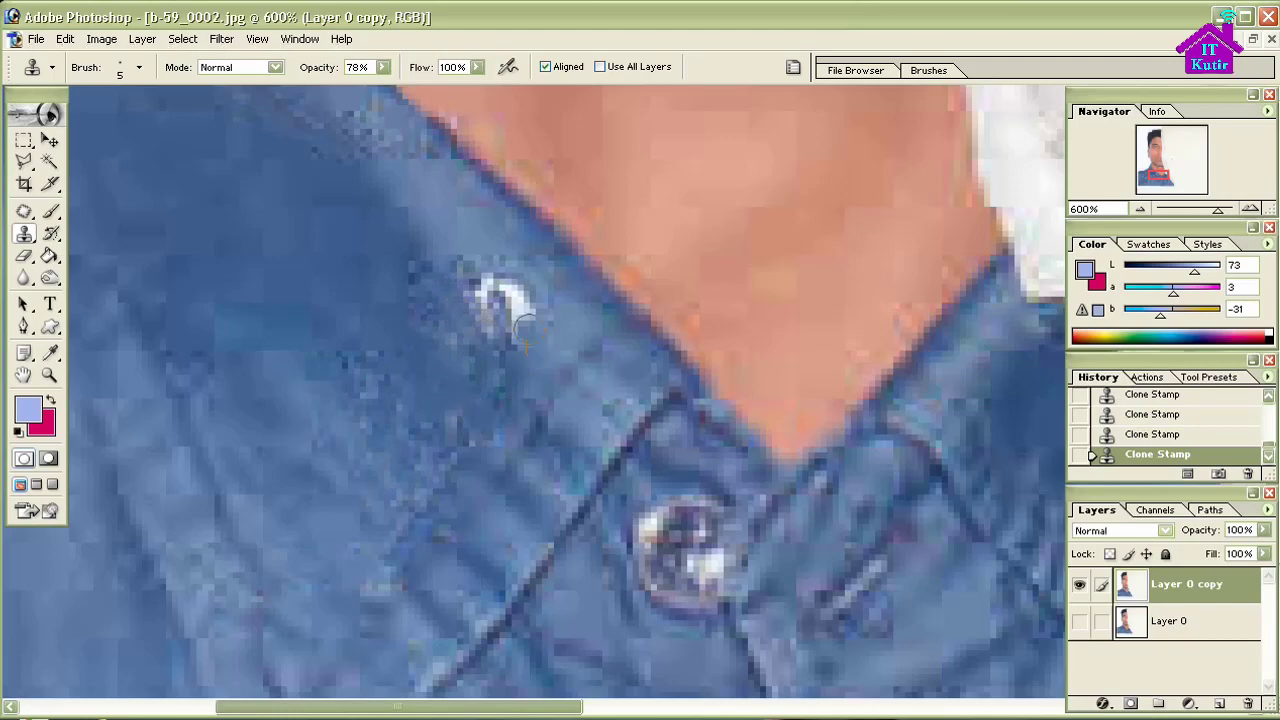
{"action": "mouse_move", "coordinate": [530, 340]}
{"action": "left_mouse_down"}
{"action": "mouse_move", "coordinate": [498, 280]}
{"action": "mouse_move", "coordinate": [497, 312]}
{"action": "left_mouse_up"}
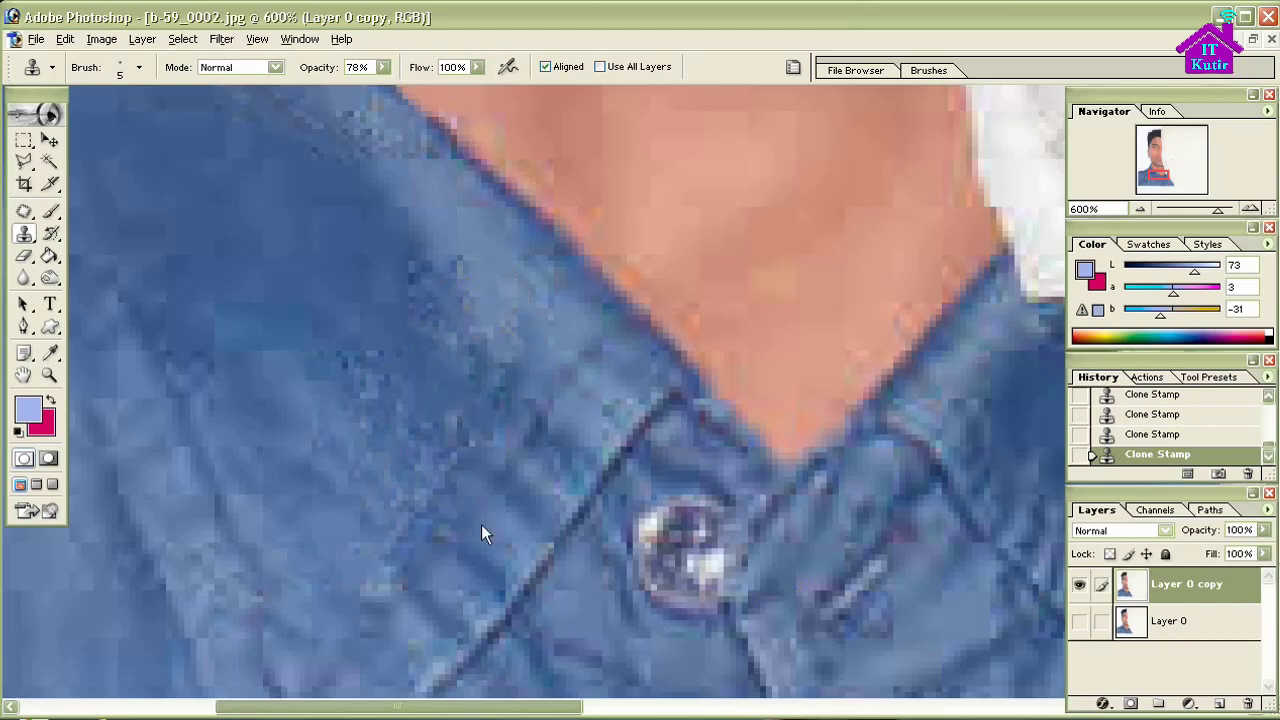
Zoom in to 700% on the white specks on the blue shirt
{"action": "scroll", "coordinate": [440, 418], "scroll_direction": "down", "scroll_amount": 2}
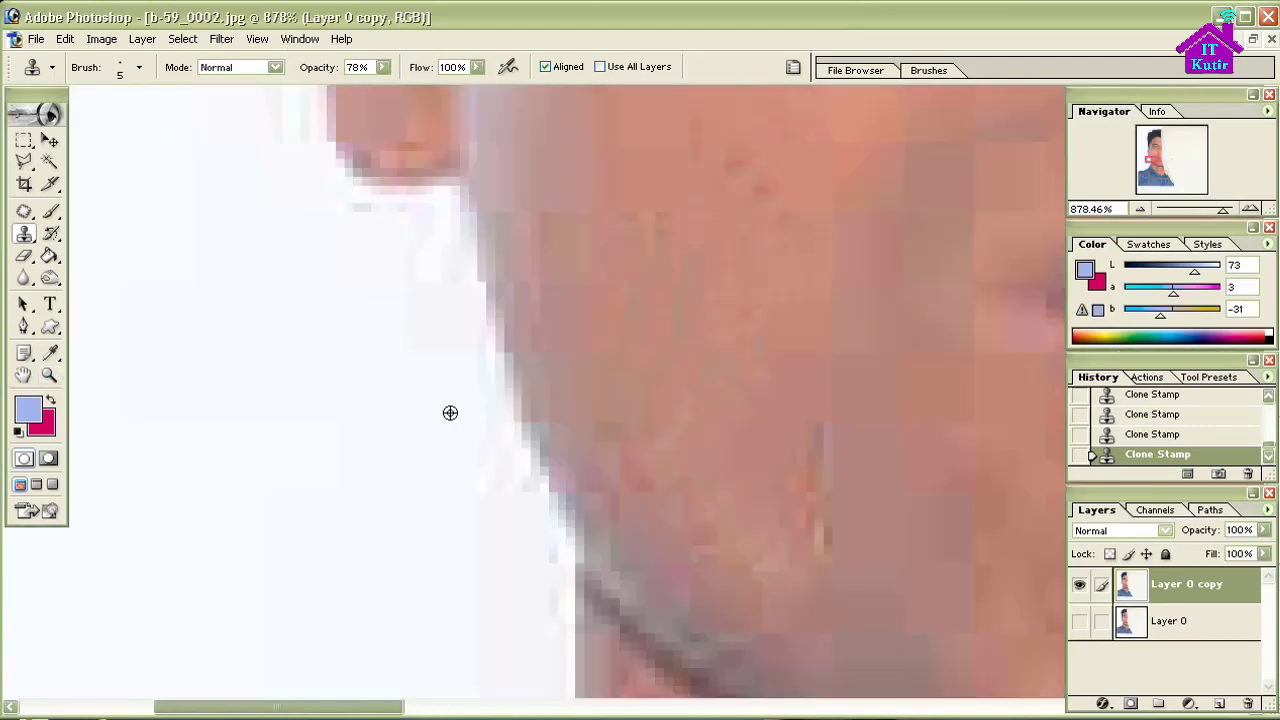
{"action": "scroll", "coordinate": [449, 414], "scroll_direction": "down", "scroll_amount": 2}
{"action": "scroll", "coordinate": [449, 414], "scroll_direction": "down", "scroll_amount": 2}
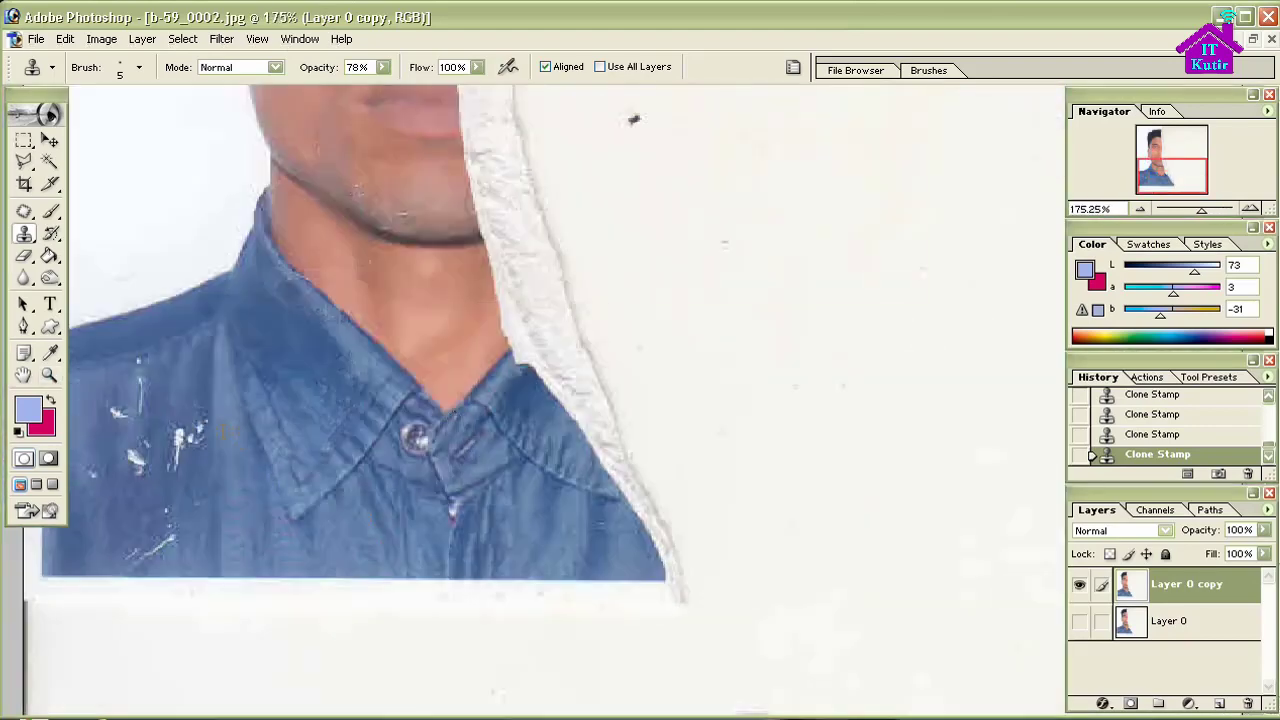
{"action": "left_click", "coordinate": [49, 375]}
{"action": "left_click", "coordinate": [200, 480]}
{"action": "left_click", "coordinate": [230, 420]}
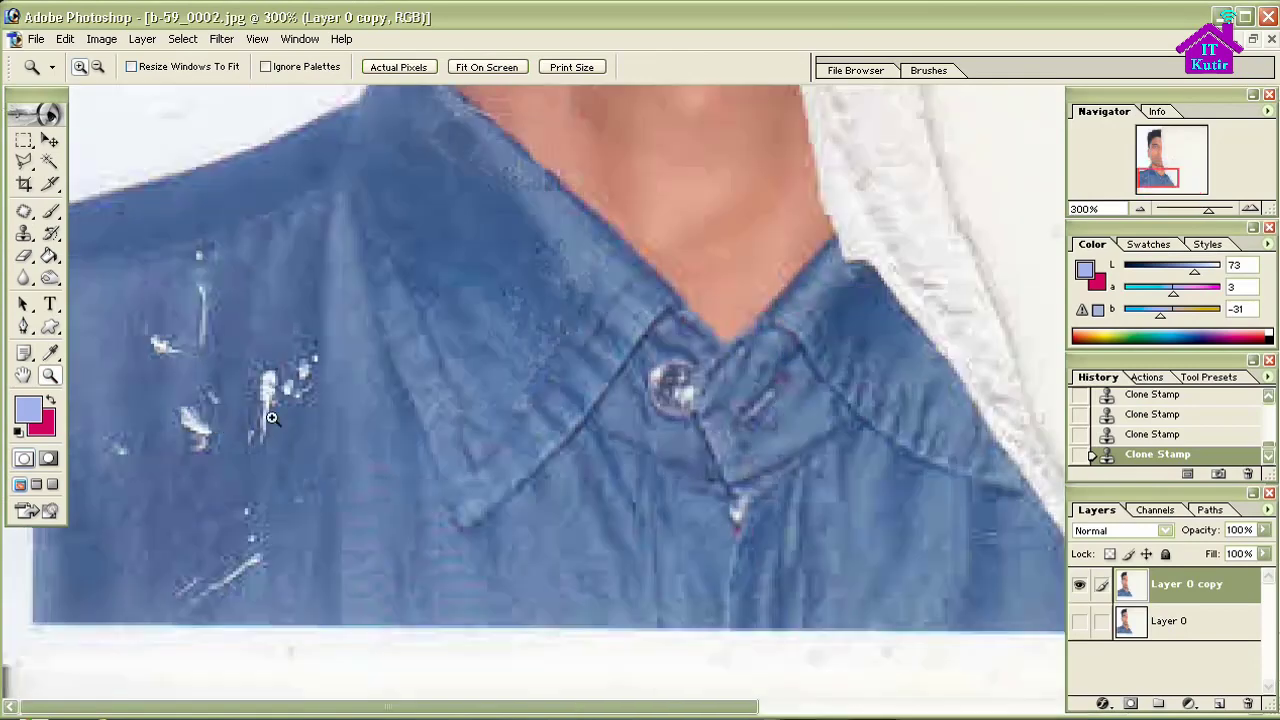
{"action": "left_click", "coordinate": [300, 430]}
{"action": "left_click", "coordinate": [385, 443]}
{"action": "left_click", "coordinate": [668, 598]}
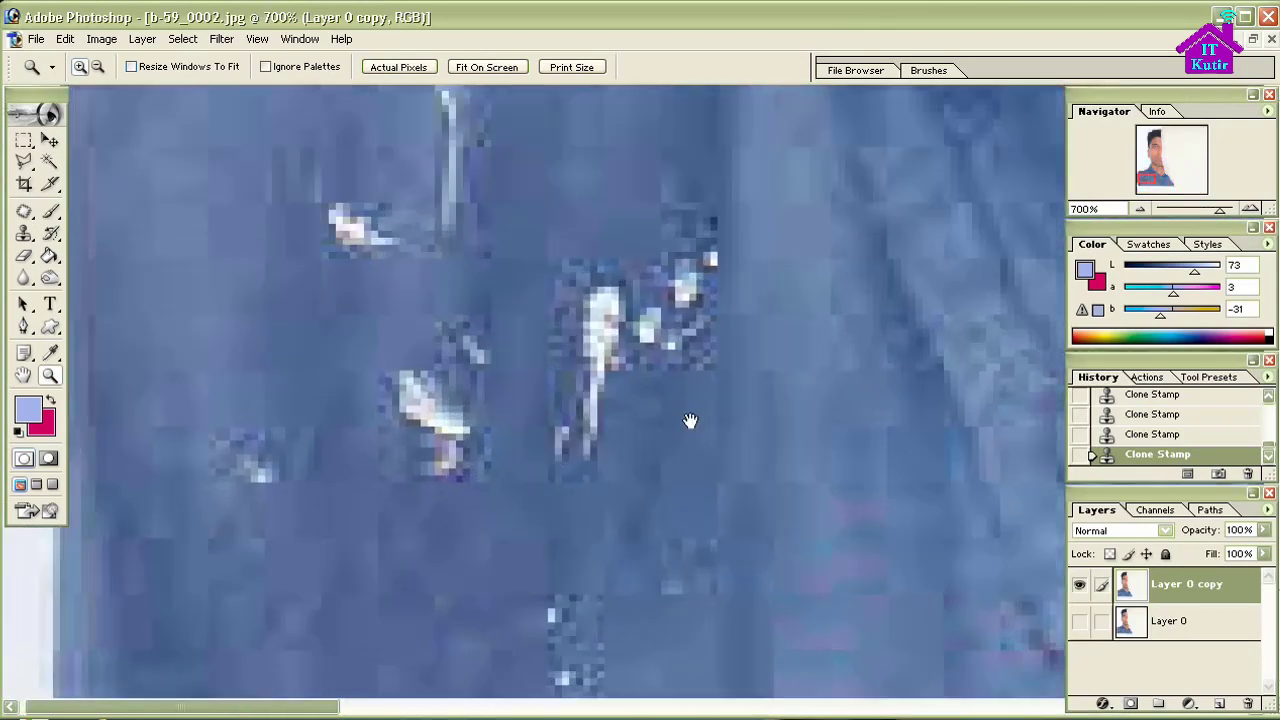
{"action": "mouse_move", "coordinate": [690, 420]}
{"action": "left_mouse_down"}
{"action": "mouse_move", "coordinate": [680, 528]}
{"action": "mouse_move", "coordinate": [575, 500]}
{"action": "mouse_move", "coordinate": [558, 578]}
{"action": "left_mouse_up"}
Clone shirt texture over the bright white blobs and the lower specks with the Clone Stamp
{"action": "key", "text": "s"}
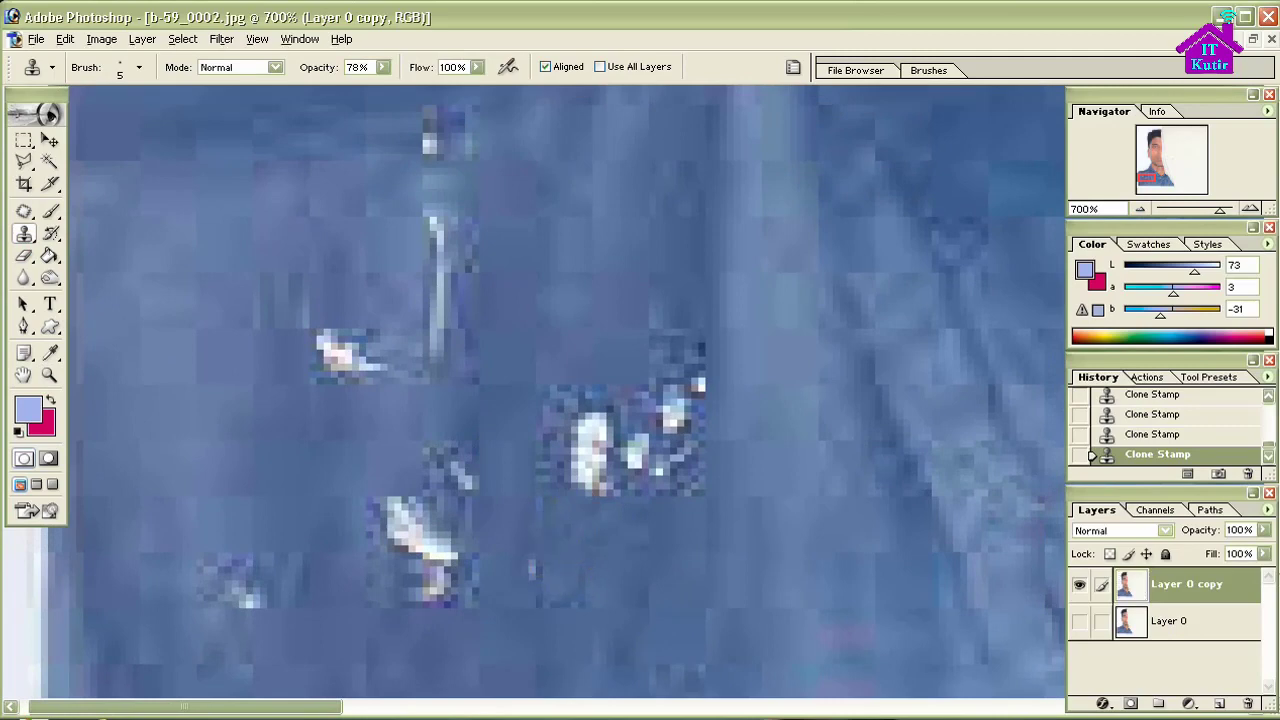
{"action": "mouse_move", "coordinate": [550, 467]}
{"action": "left_mouse_down"}
{"action": "mouse_move", "coordinate": [610, 510]}
{"action": "mouse_move", "coordinate": [588, 392]}
{"action": "mouse_move", "coordinate": [575, 482]}
{"action": "mouse_move", "coordinate": [610, 448]}
{"action": "mouse_move", "coordinate": [655, 474]}
{"action": "mouse_move", "coordinate": [700, 370]}
{"action": "left_mouse_up"}
{"action": "mouse_move", "coordinate": [680, 420]}
{"action": "left_mouse_down"}
{"action": "mouse_move", "coordinate": [660, 440]}
{"action": "mouse_move", "coordinate": [630, 410]}
{"action": "left_mouse_up"}
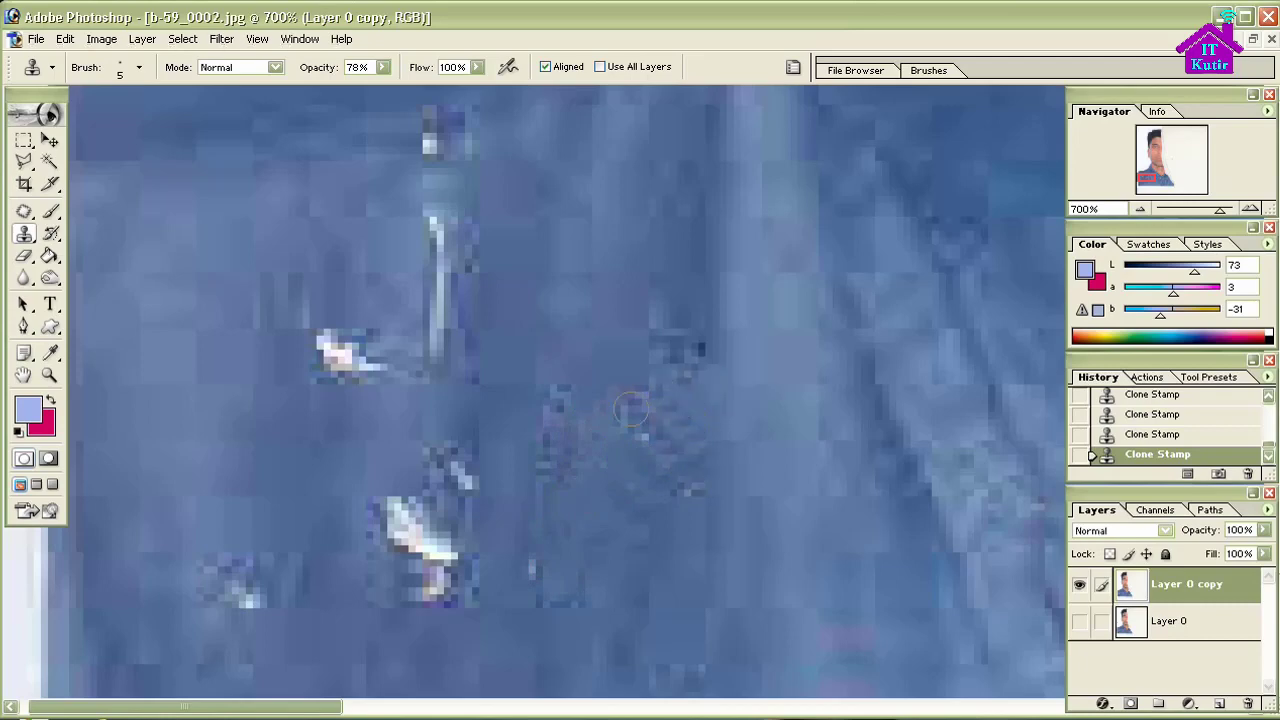
{"action": "mouse_move", "coordinate": [461, 548]}
{"action": "left_mouse_down"}
{"action": "mouse_move", "coordinate": [435, 590]}
{"action": "mouse_move", "coordinate": [405, 525]}
{"action": "left_mouse_up"}
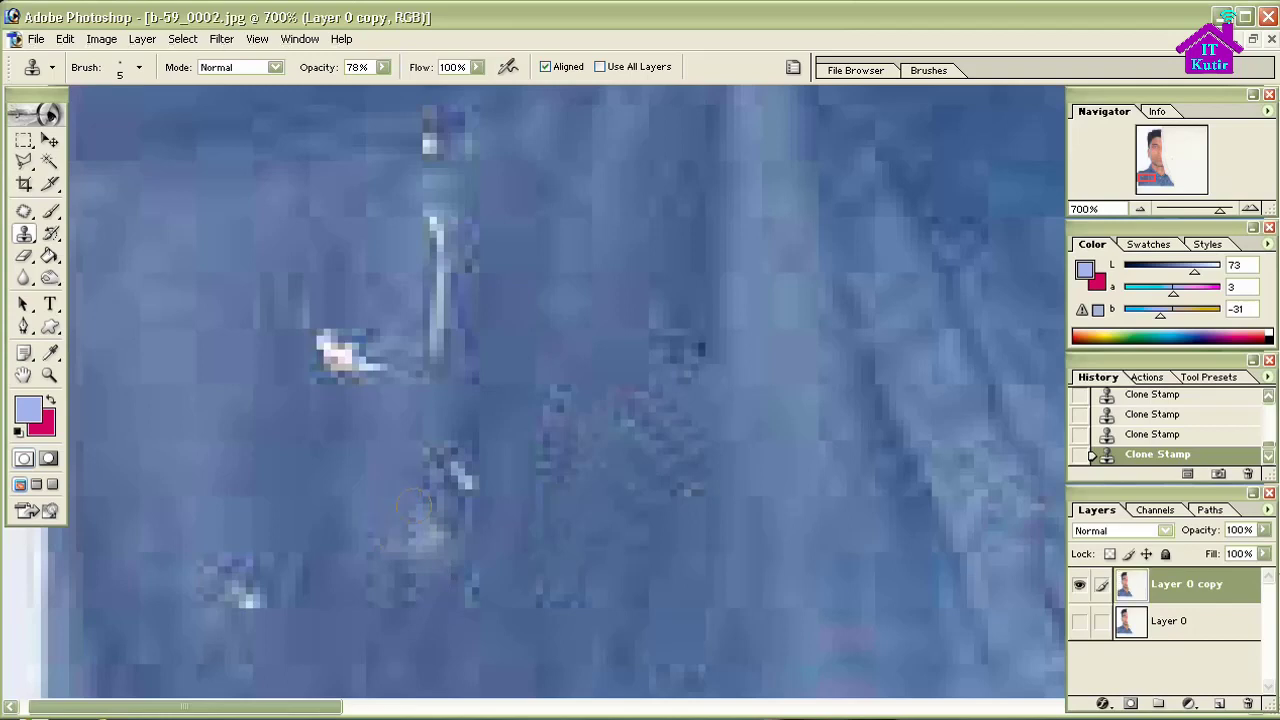
{"action": "left_click_drag", "start_coordinate": [395, 535], "coordinate": [285, 563]}
{"action": "left_click_drag", "start_coordinate": [240, 600], "coordinate": [205, 575]}
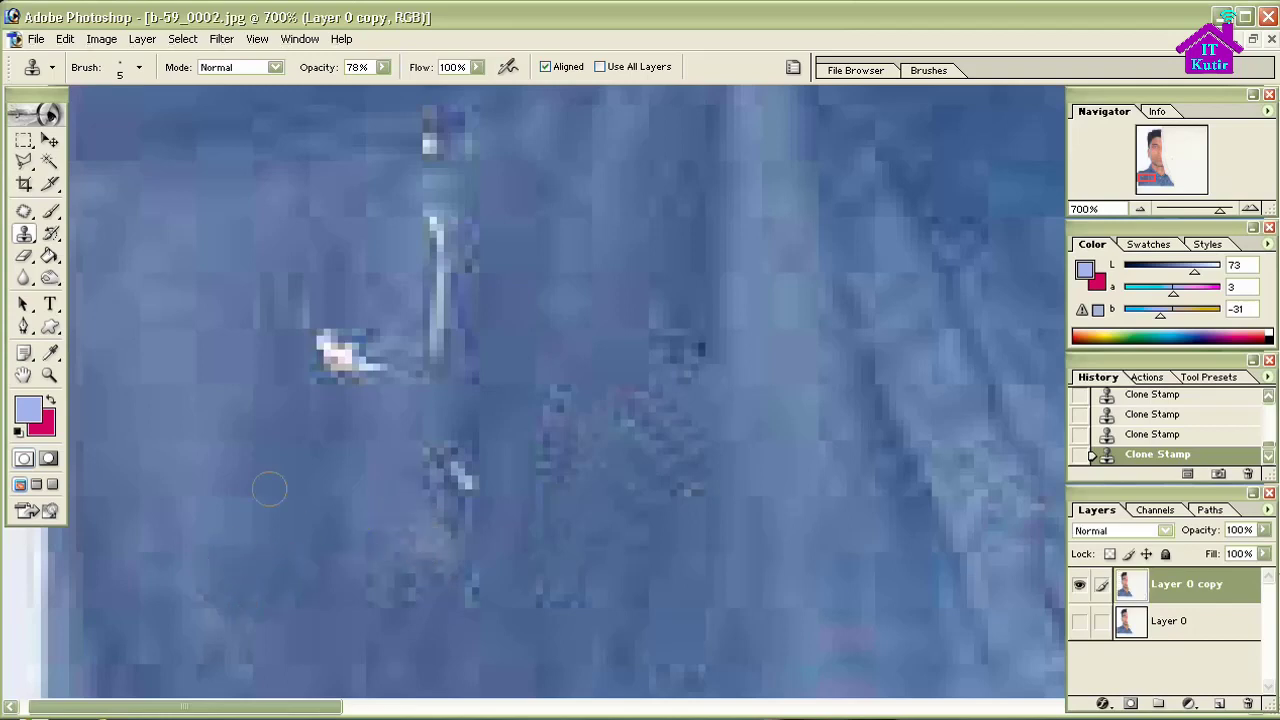
Clone over the remaining specks and the vertical and diagonal white streaks
{"action": "mouse_move", "coordinate": [325, 345]}
{"action": "left_mouse_down"}
{"action": "mouse_move", "coordinate": [370, 365]}
{"action": "mouse_move", "coordinate": [328, 325]}
{"action": "left_mouse_up"}
{"action": "left_click_drag", "start_coordinate": [462, 482], "coordinate": [445, 440]}
{"action": "left_click_drag", "start_coordinate": [437, 293], "coordinate": [440, 345]}
{"action": "mouse_move", "coordinate": [442, 260]}
{"action": "left_mouse_down"}
{"action": "mouse_move", "coordinate": [436, 212]}
{"action": "mouse_move", "coordinate": [438, 278]}
{"action": "left_mouse_up"}
{"action": "scroll", "coordinate": [509, 462], "scroll_direction": "up", "scroll_amount": 5}
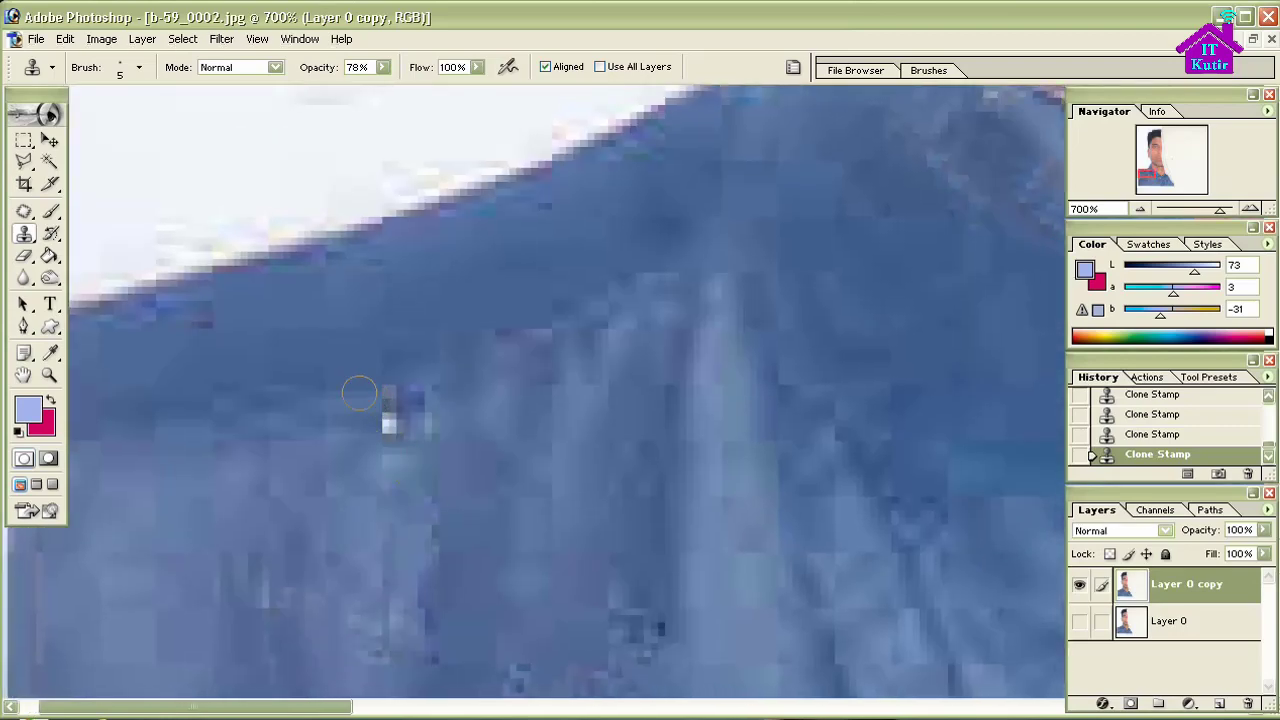
{"action": "scroll", "coordinate": [591, 415], "scroll_direction": "down", "scroll_amount": 5}
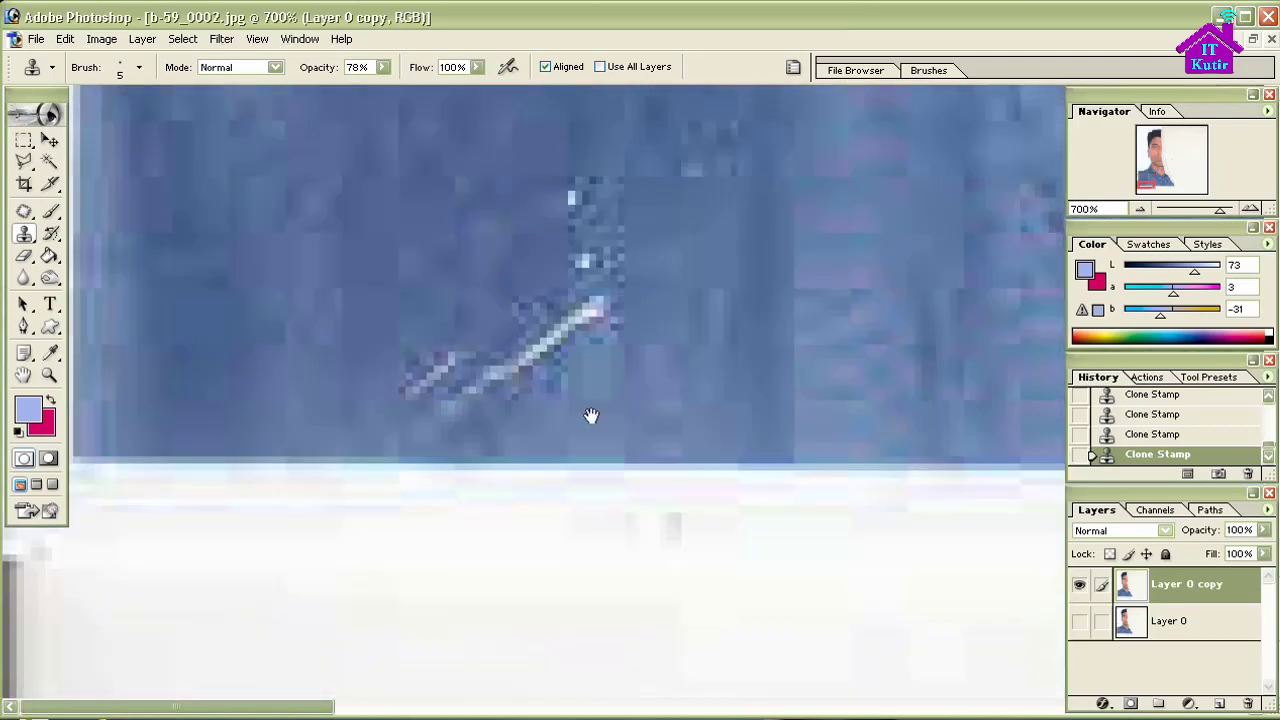
{"action": "mouse_move", "coordinate": [596, 308]}
{"action": "left_mouse_down"}
{"action": "mouse_move", "coordinate": [400, 378]}
{"action": "mouse_move", "coordinate": [540, 330]}
{"action": "mouse_move", "coordinate": [592, 235]}
{"action": "left_mouse_up"}
Zoom back out toward the full portrait
{"action": "scroll", "coordinate": [329, 277], "scroll_direction": "up", "scroll_amount": 5}
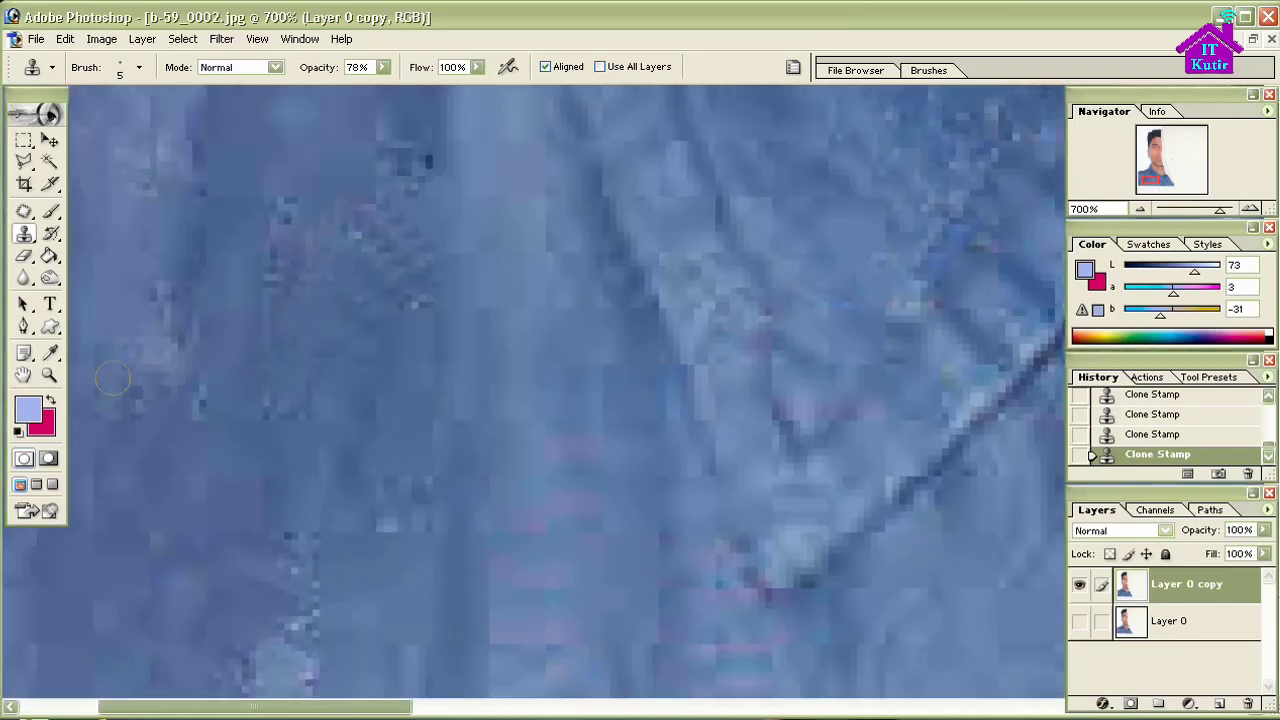
{"action": "key", "text": "z"}
{"action": "left_click", "coordinate": [258, 416], "text": "alt"}
{"action": "left_click", "coordinate": [626, 451], "text": "alt"}
Marquee the left portrait half up to the tear, copy it to Layer 1, and hide Layer 0 copy
{"action": "left_click", "coordinate": [660, 423], "text": "alt"}
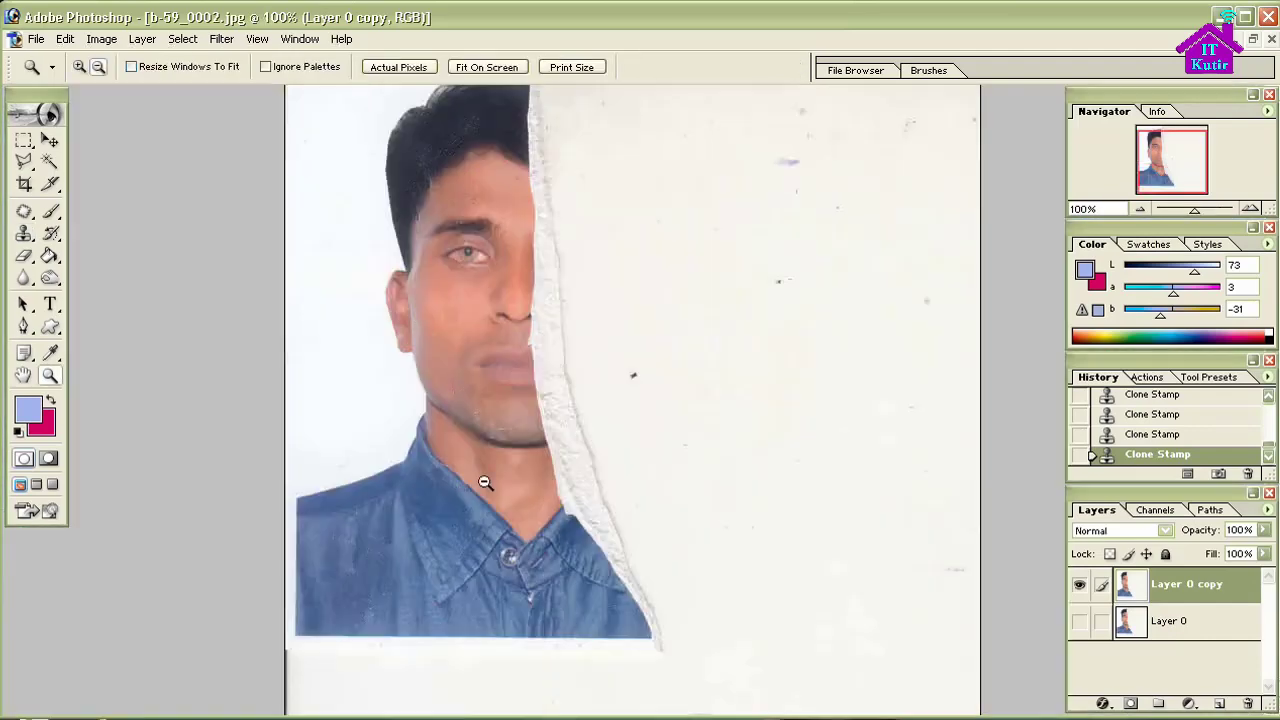
{"action": "left_click", "coordinate": [483, 480], "text": "alt"}
{"action": "left_click", "coordinate": [24, 141]}
{"action": "left_click_drag", "start_coordinate": [461, 222], "coordinate": [606, 543]}
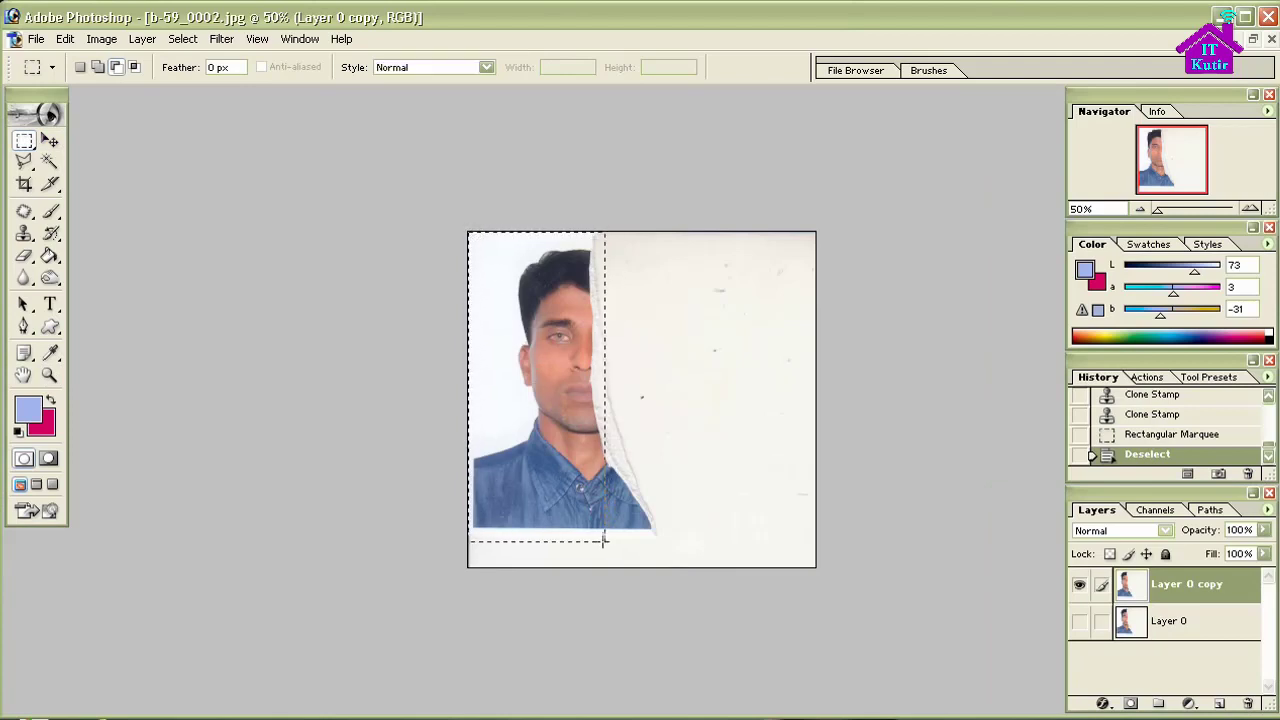
{"action": "mouse_move", "coordinate": [606, 543]}
{"action": "left_mouse_down"}
{"action": "mouse_move", "coordinate": [591, 541]}
{"action": "mouse_move", "coordinate": [611, 531]}
{"action": "left_mouse_up"}
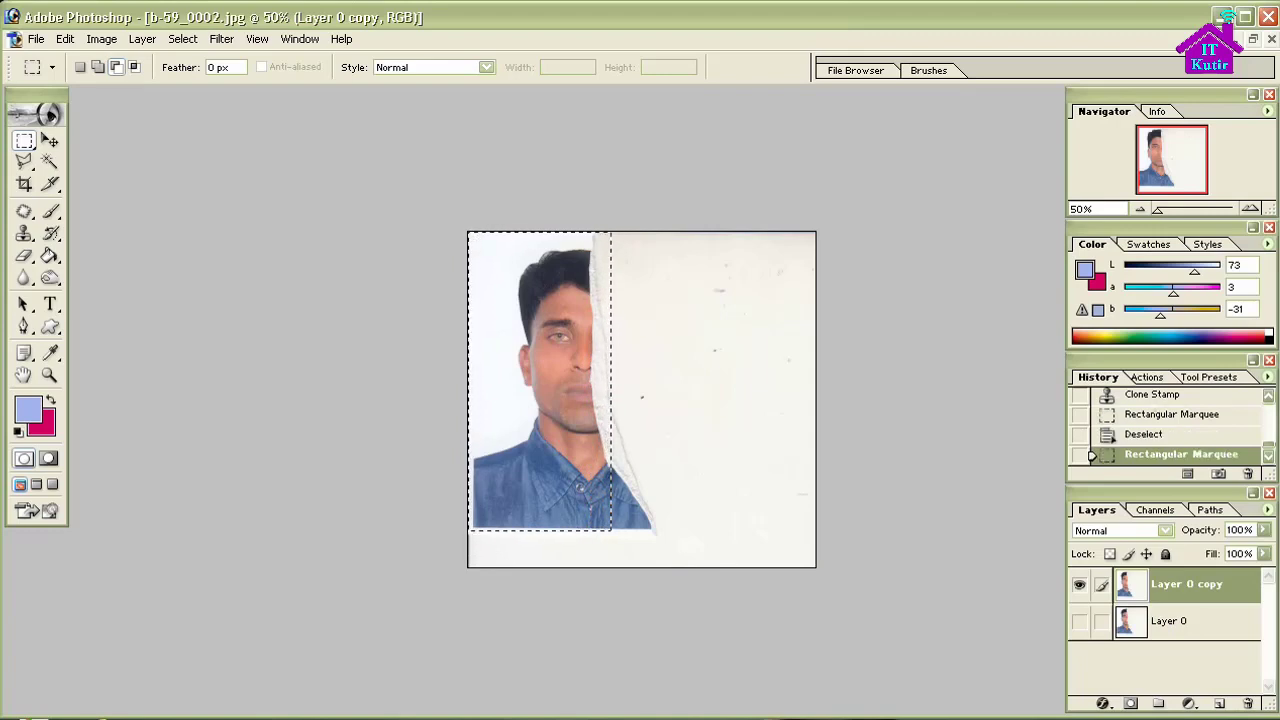
{"action": "key", "text": "ctrl+j"}
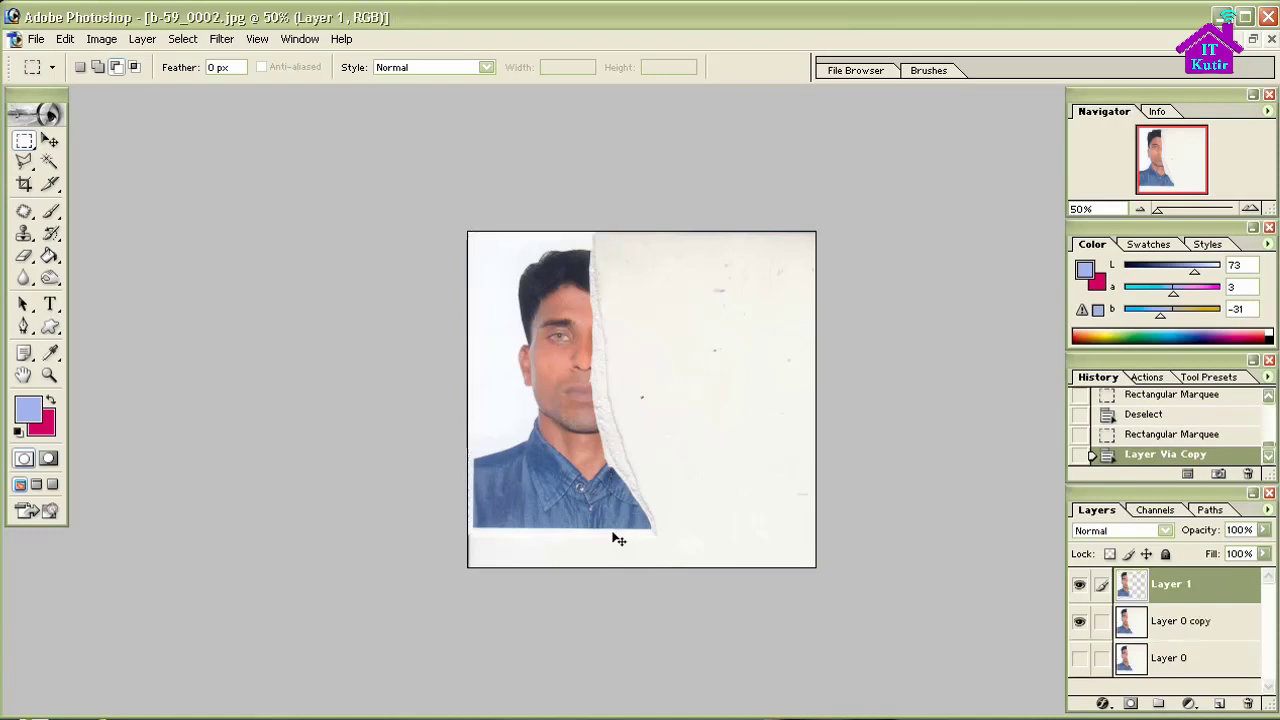
{"action": "left_click", "coordinate": [1080, 624]}
Flip Layer 1 horizontally with Free Transform and commit it
{"action": "key", "text": "ctrl+t"}
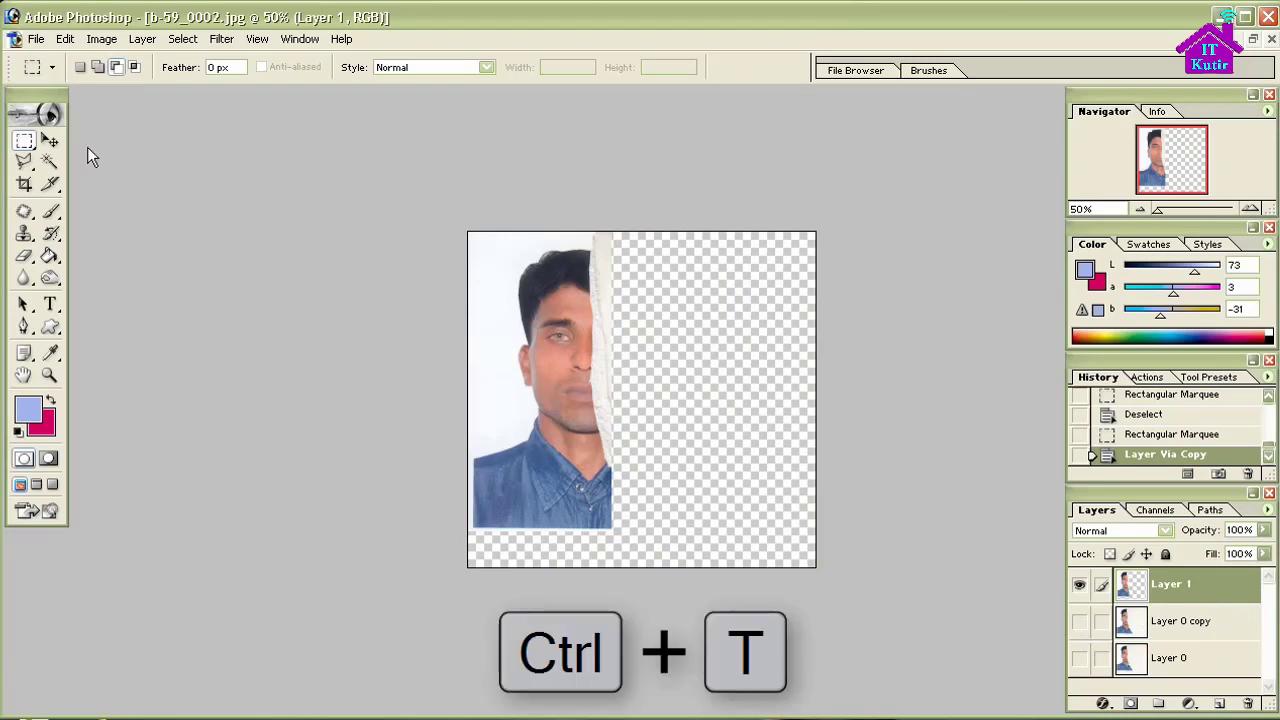
{"action": "right_click", "coordinate": [514, 342]}
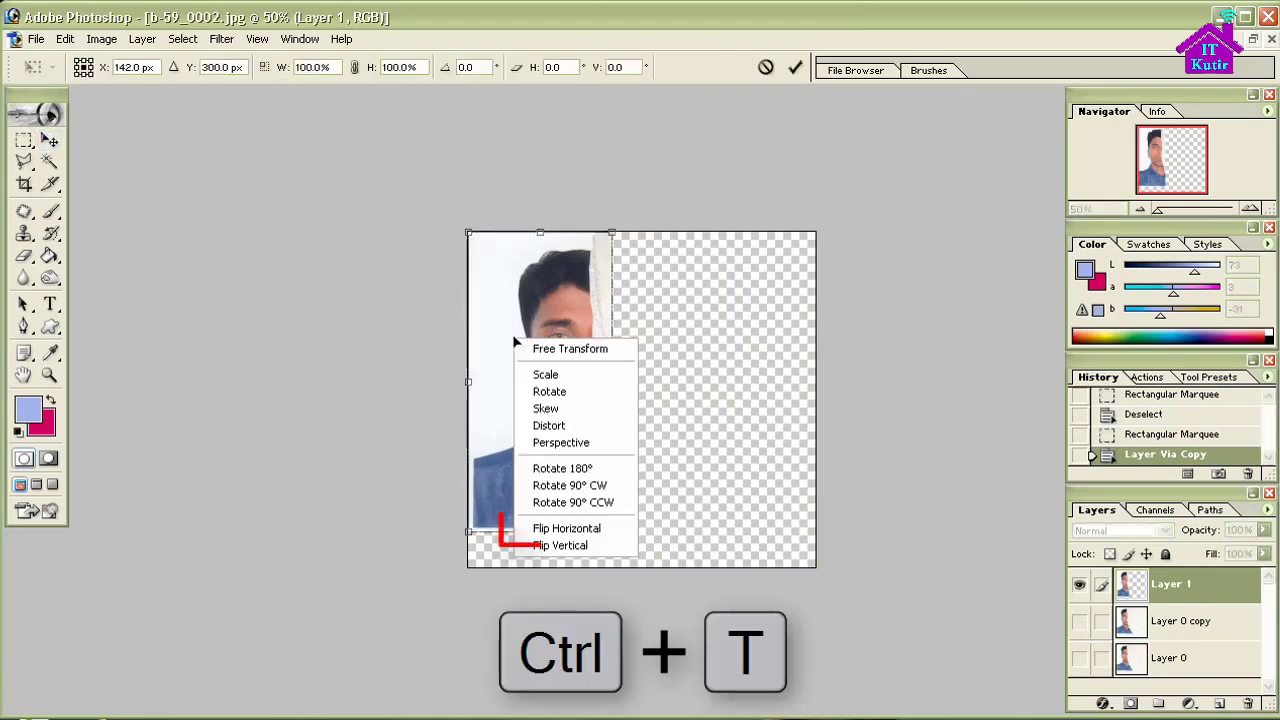
{"action": "left_click", "coordinate": [587, 532]}
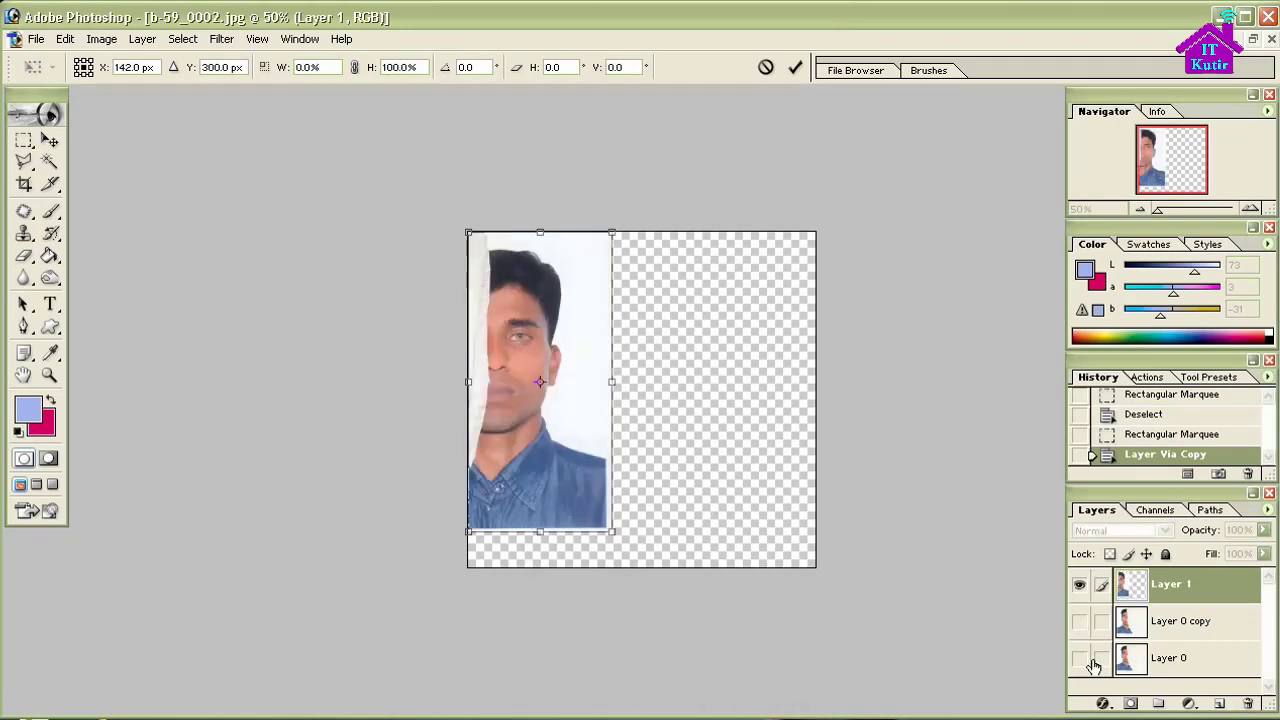
{"action": "key", "text": "Return"}
Show Layer 0 copy again and shift the mirrored half right in large steps
{"action": "left_click", "coordinate": [1079, 630]}
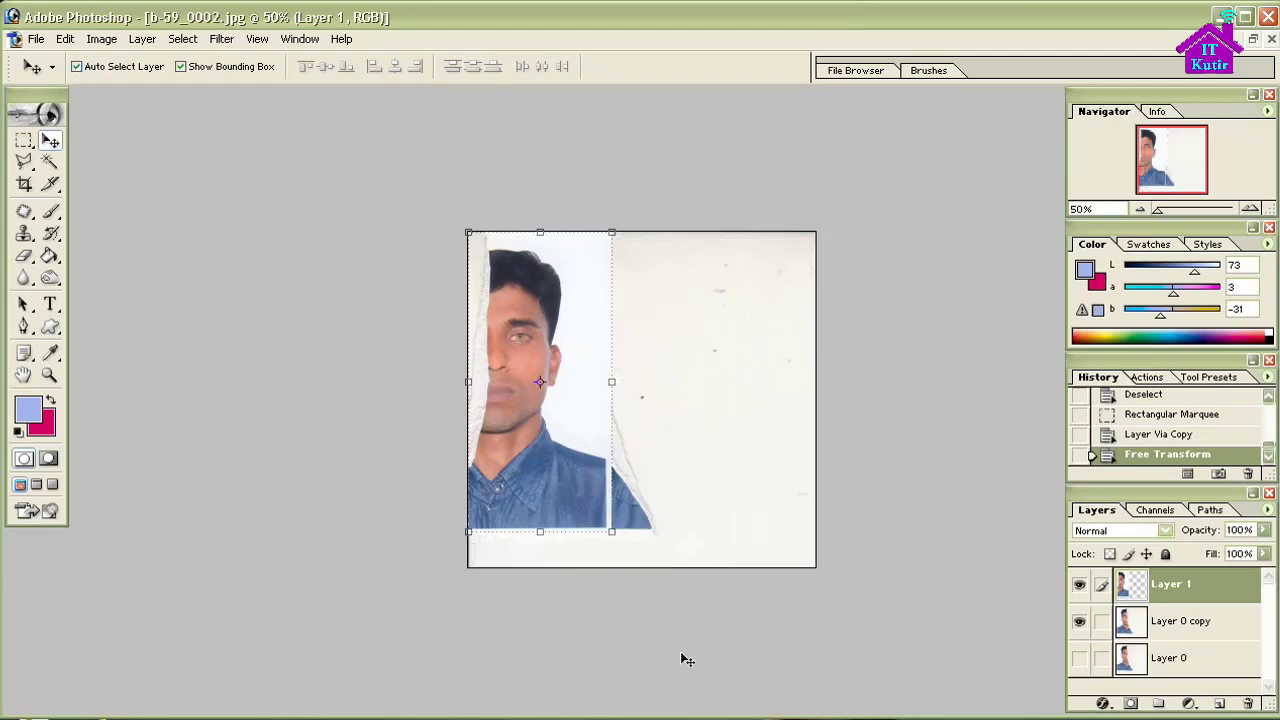
{"action": "key", "text": "shift+Right"}
{"action": "key", "text": "shift+Right"}
{"action": "key", "text": "shift+Right"}
{"action": "key", "text": "shift+Right"}
{"action": "key", "text": "shift+Right"}
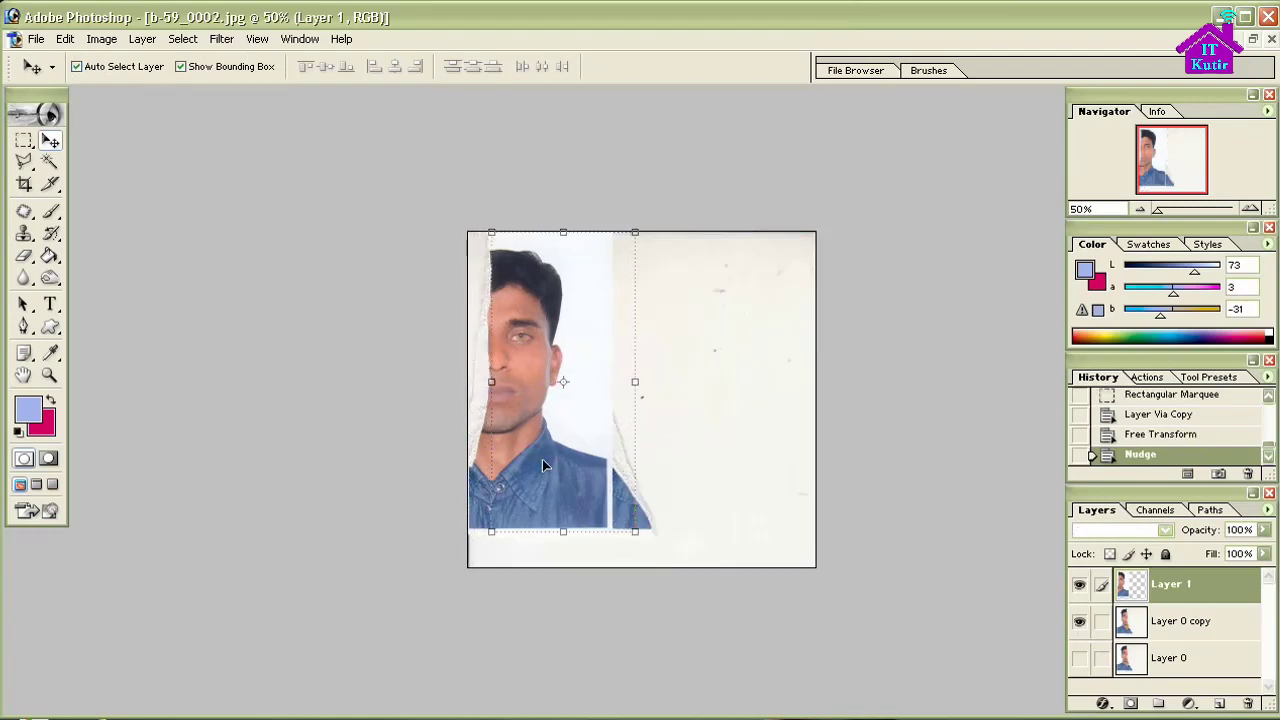
{"action": "key", "text": "shift+Right"}
{"action": "key", "text": "shift+Right"}
{"action": "key", "text": "shift+Right"}
{"action": "key", "text": "shift+Right"}
{"action": "key", "text": "shift+Right"}
{"action": "key", "text": "shift+Right"}
{"action": "key", "text": "shift+Right"}
{"action": "key", "text": "shift+Right"}
{"action": "key", "text": "shift+Right"}
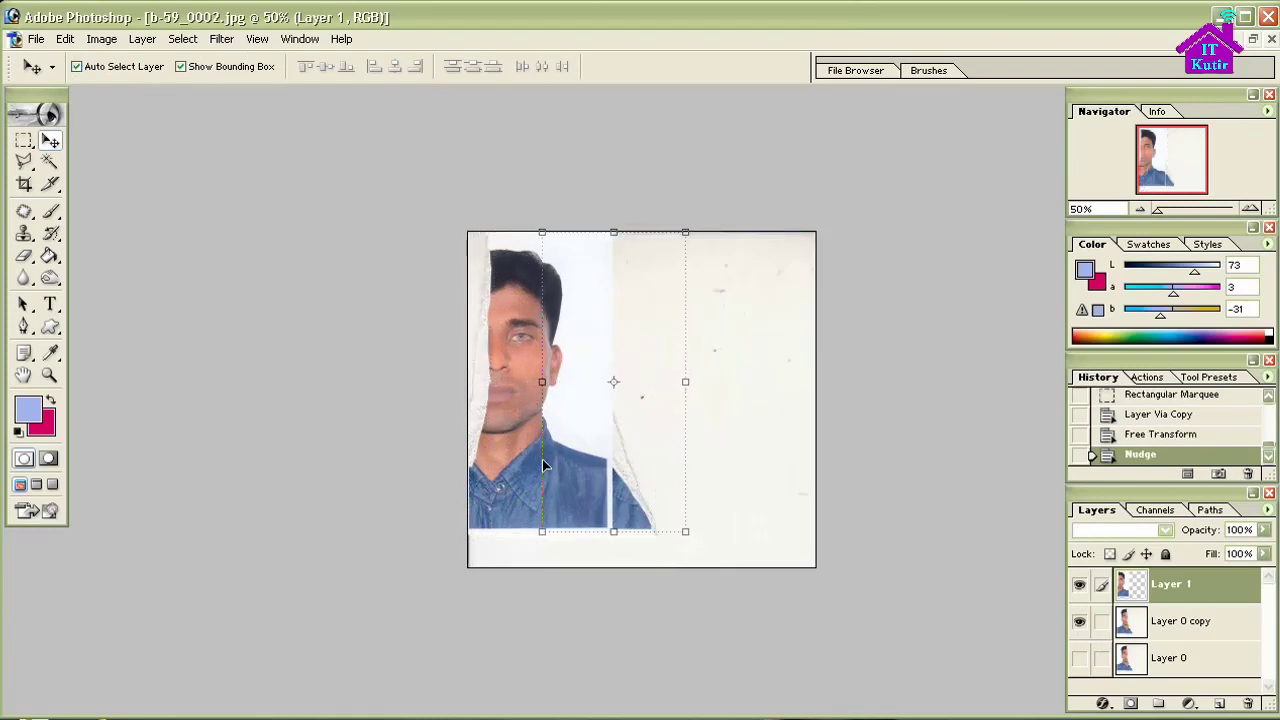
{"action": "key", "text": "shift+Right"}
{"action": "key", "text": "shift+Right"}
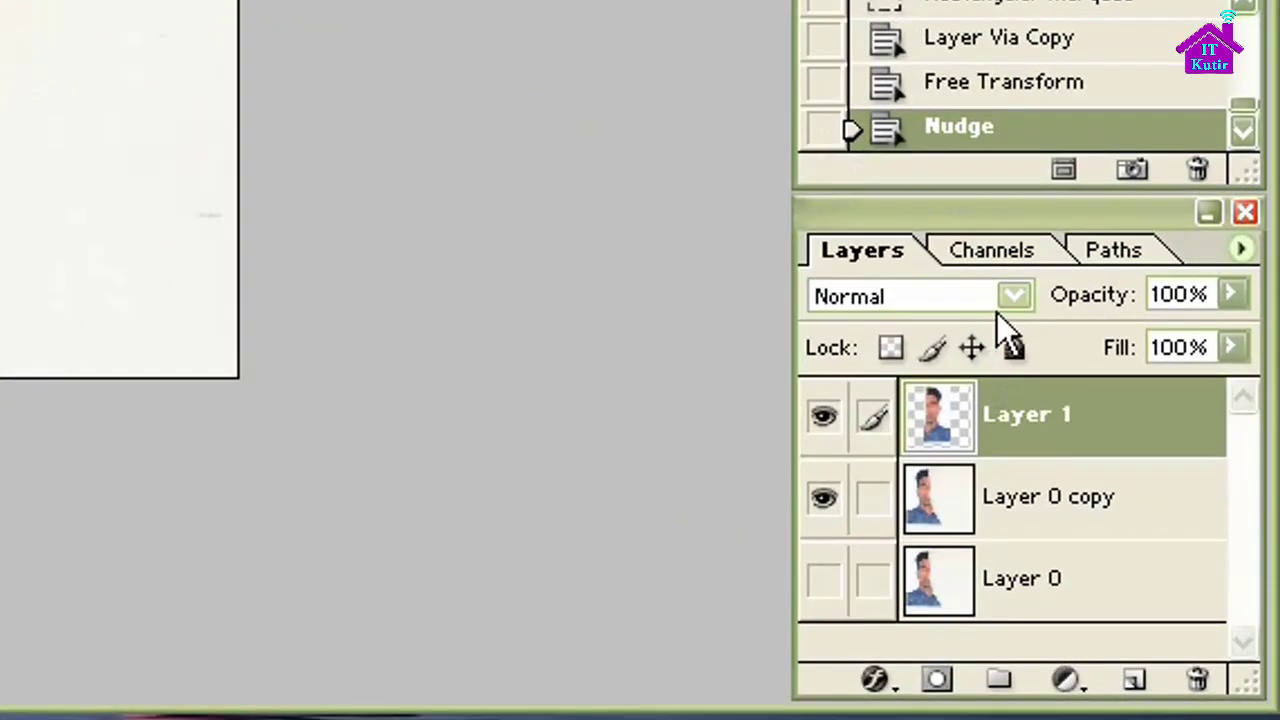
Switch Layer 1 to Multiply blending and zoom in on the face to 200%
{"action": "left_click", "coordinate": [1165, 531]}
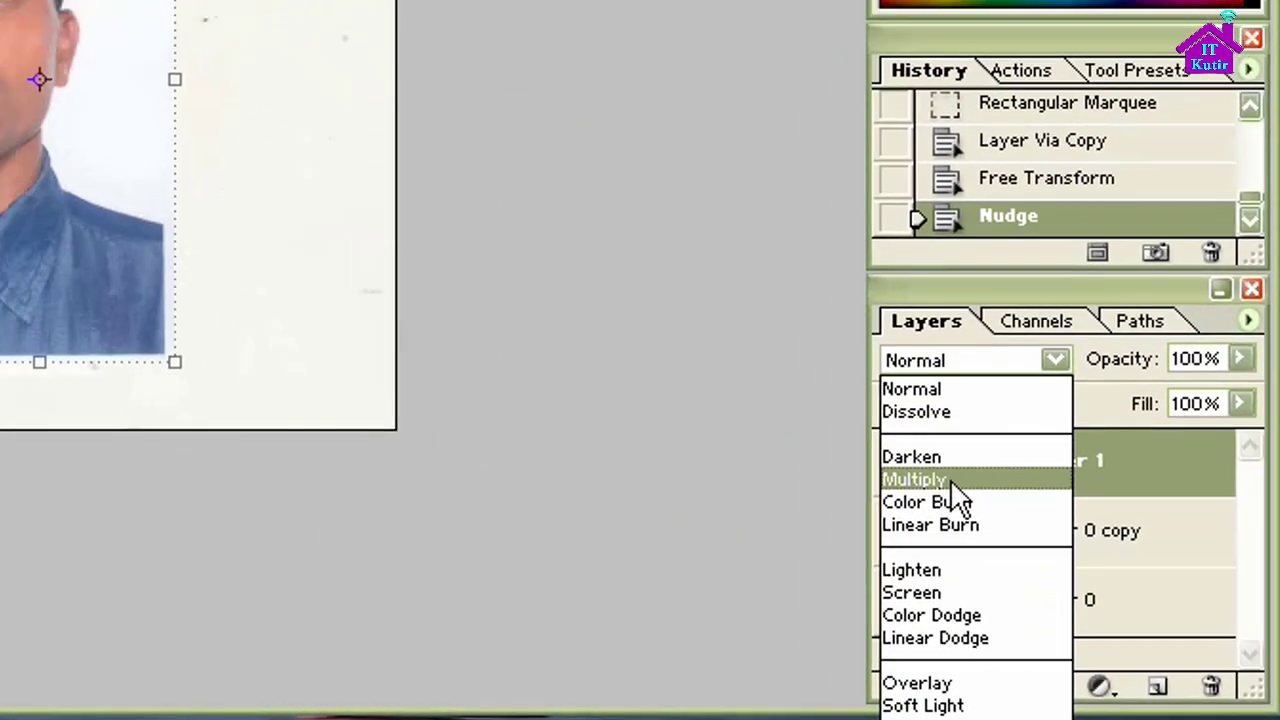
{"action": "left_click", "coordinate": [950, 479]}
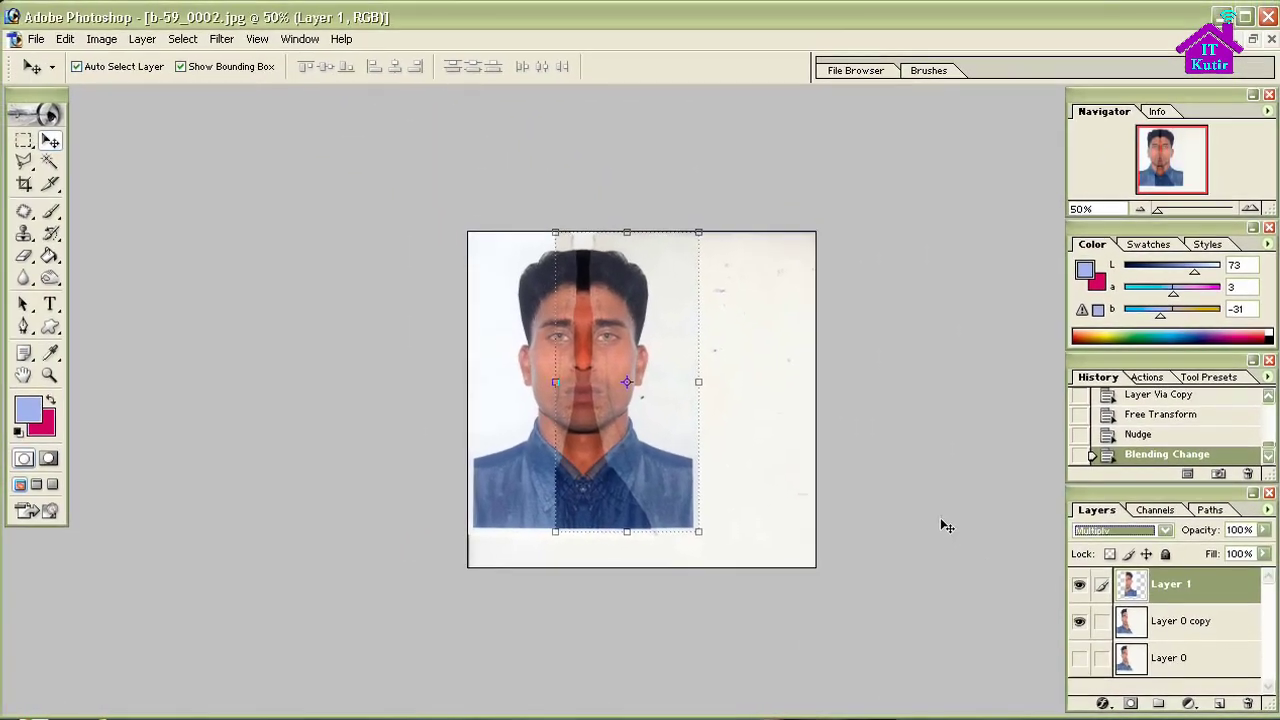
{"action": "left_click", "coordinate": [49, 375]}
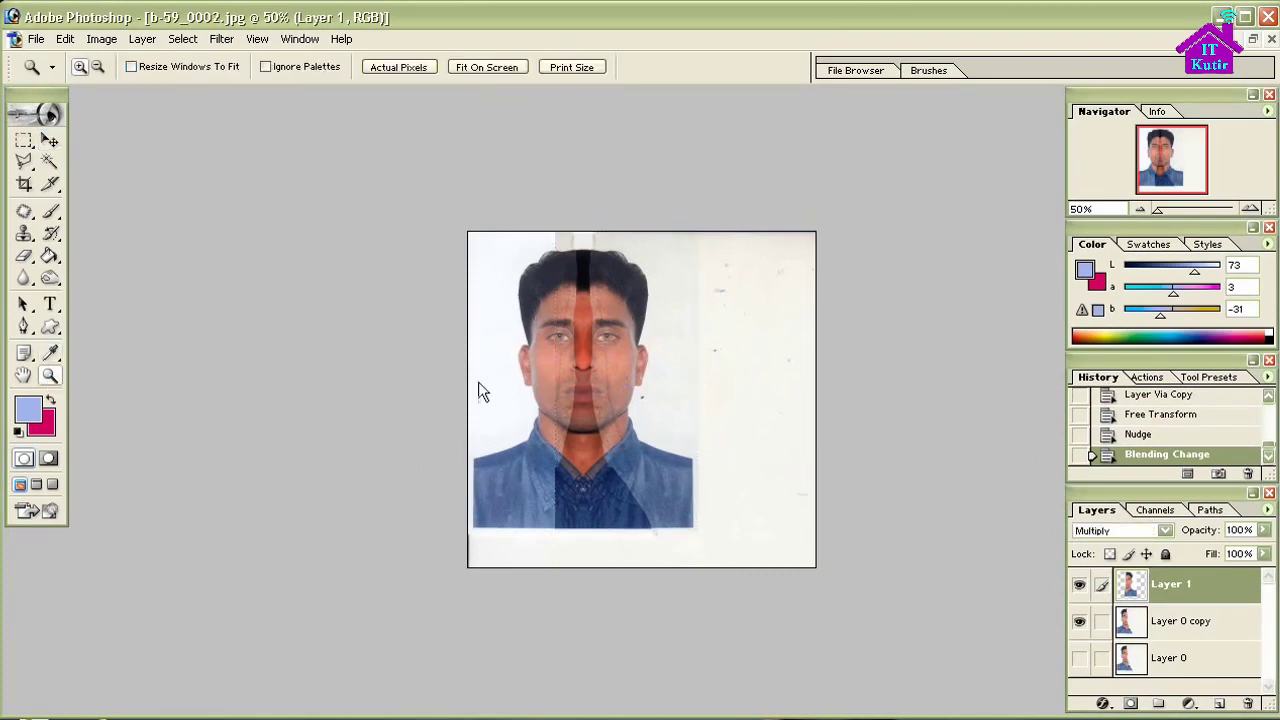
{"action": "left_click", "coordinate": [624, 394]}
{"action": "left_click", "coordinate": [569, 357]}
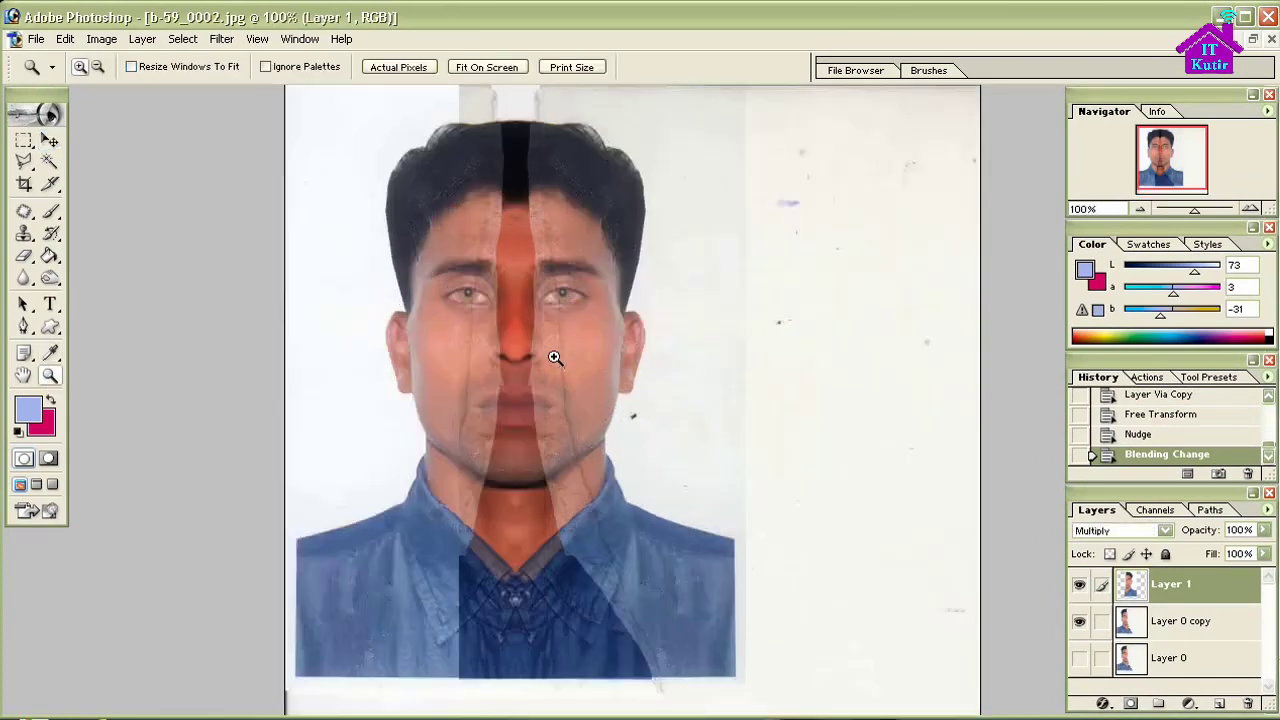
{"action": "left_click", "coordinate": [643, 540]}
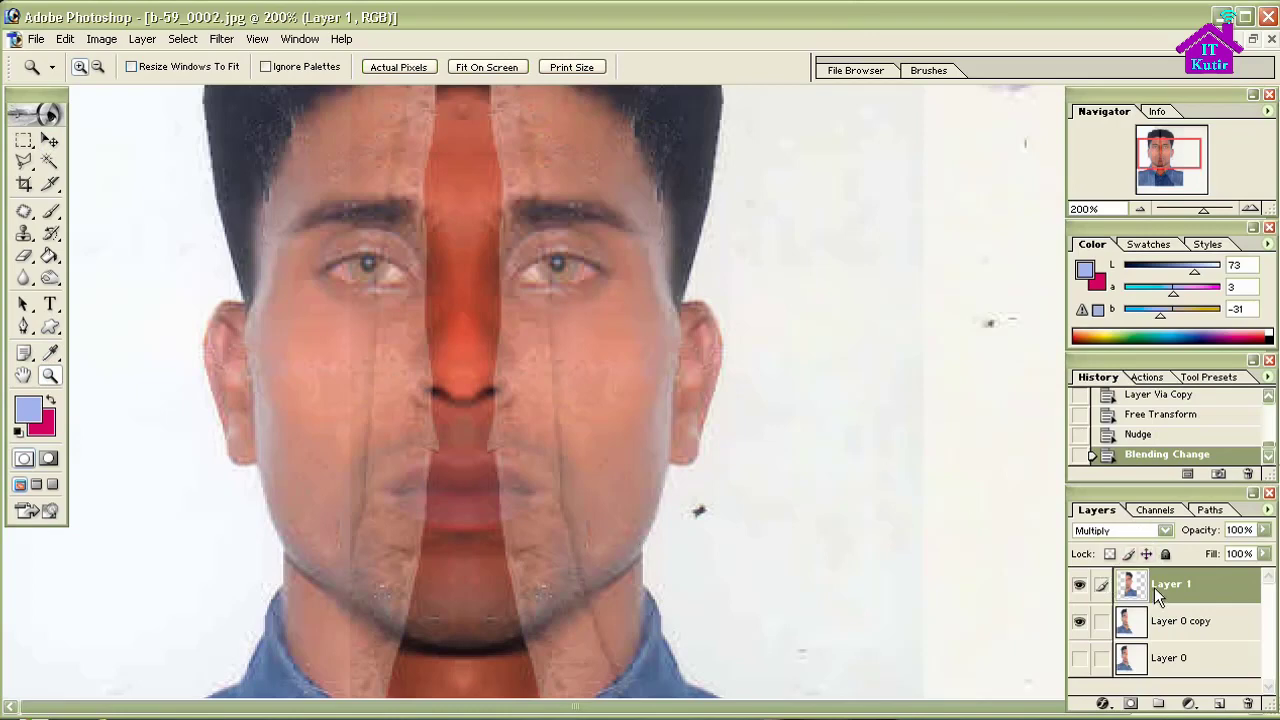
Nudge Layer 1 right and left with the Move tool to line up the nose
{"action": "left_click", "coordinate": [50, 141]}
{"action": "key", "text": "Right"}
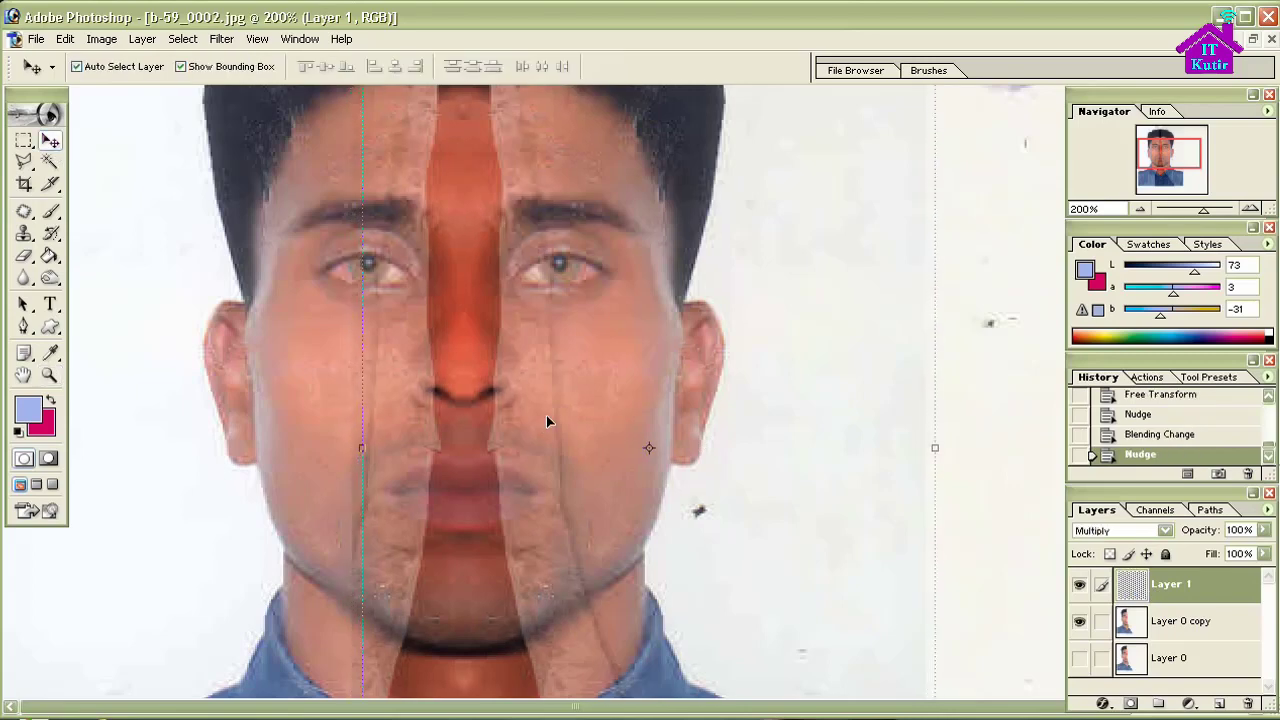
{"action": "key", "text": "Right"}
{"action": "key", "text": "Right"}
{"action": "key", "text": "Right"}
{"action": "key", "text": "Right"}
{"action": "key", "text": "Right"}
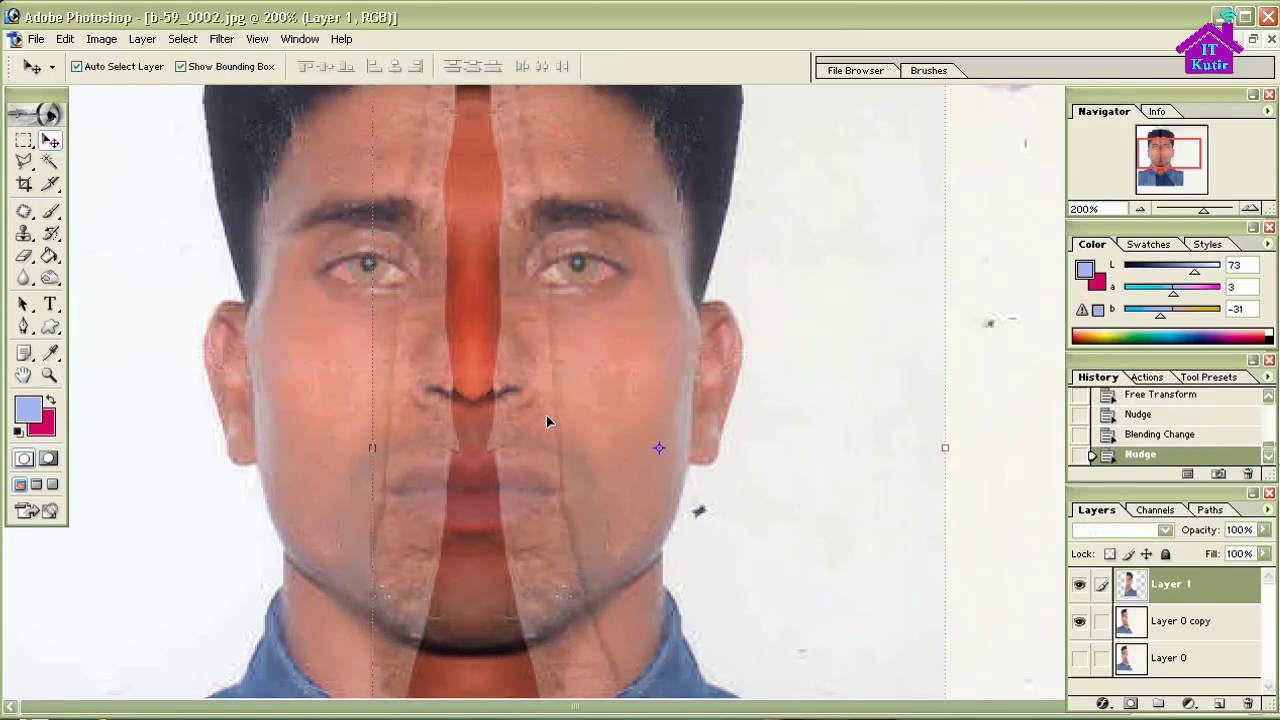
{"action": "key", "text": "Right"}
{"action": "key", "text": "Right"}
{"action": "key", "text": "Right"}
{"action": "key", "text": "Right"}
{"action": "key", "text": "Right"}
{"action": "key", "text": "Right"}
{"action": "key", "text": "Right"}
{"action": "key", "text": "Right"}
{"action": "key", "text": "Right"}
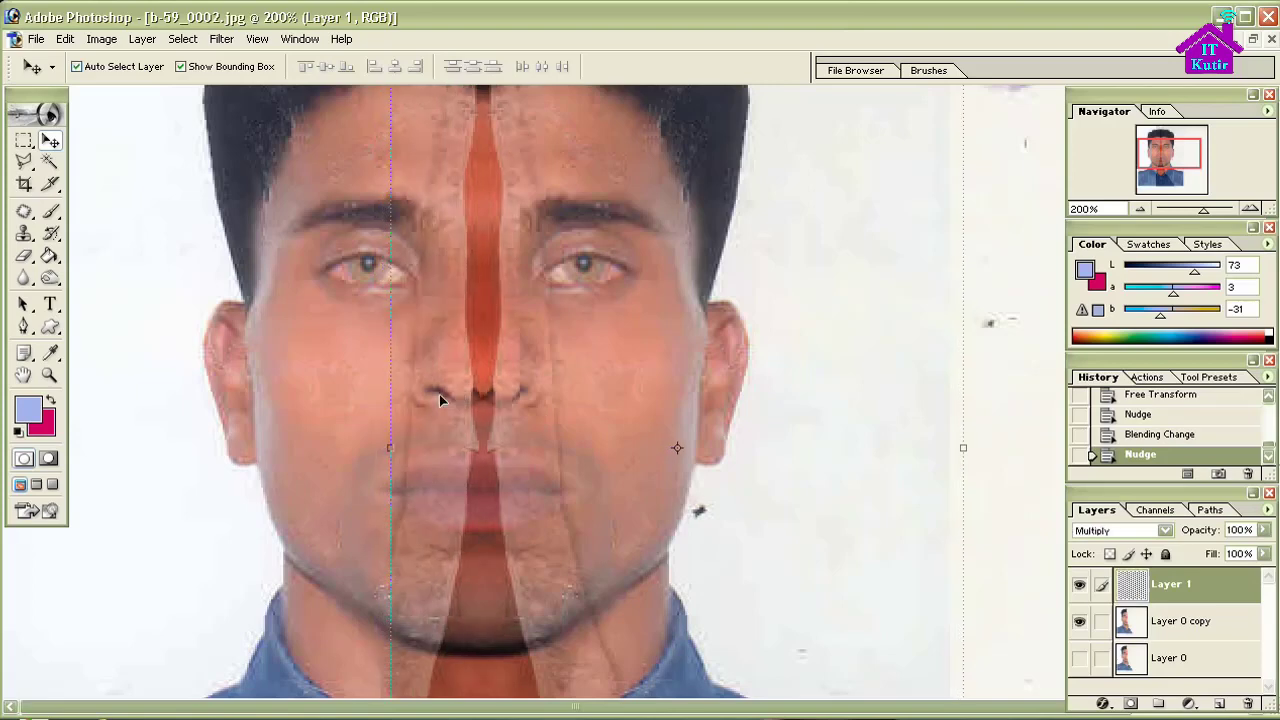
{"action": "key", "text": "Left"}
{"action": "key", "text": "Left"}
{"action": "key", "text": "Left"}
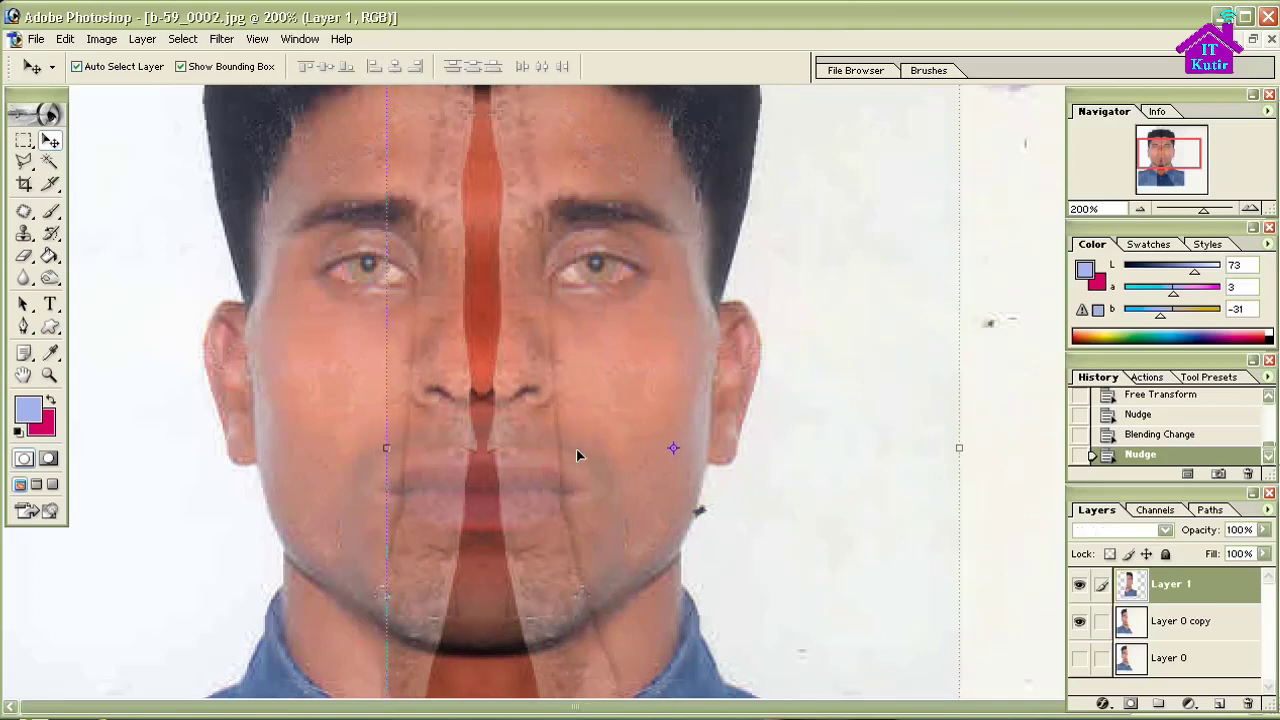
{"action": "key", "text": "Left"}
{"action": "key", "text": "Left"}
{"action": "key", "text": "Left"}
{"action": "key", "text": "Left"}
{"action": "key", "text": "Left"}
{"action": "key", "text": "Left"}
{"action": "key", "text": "Left"}
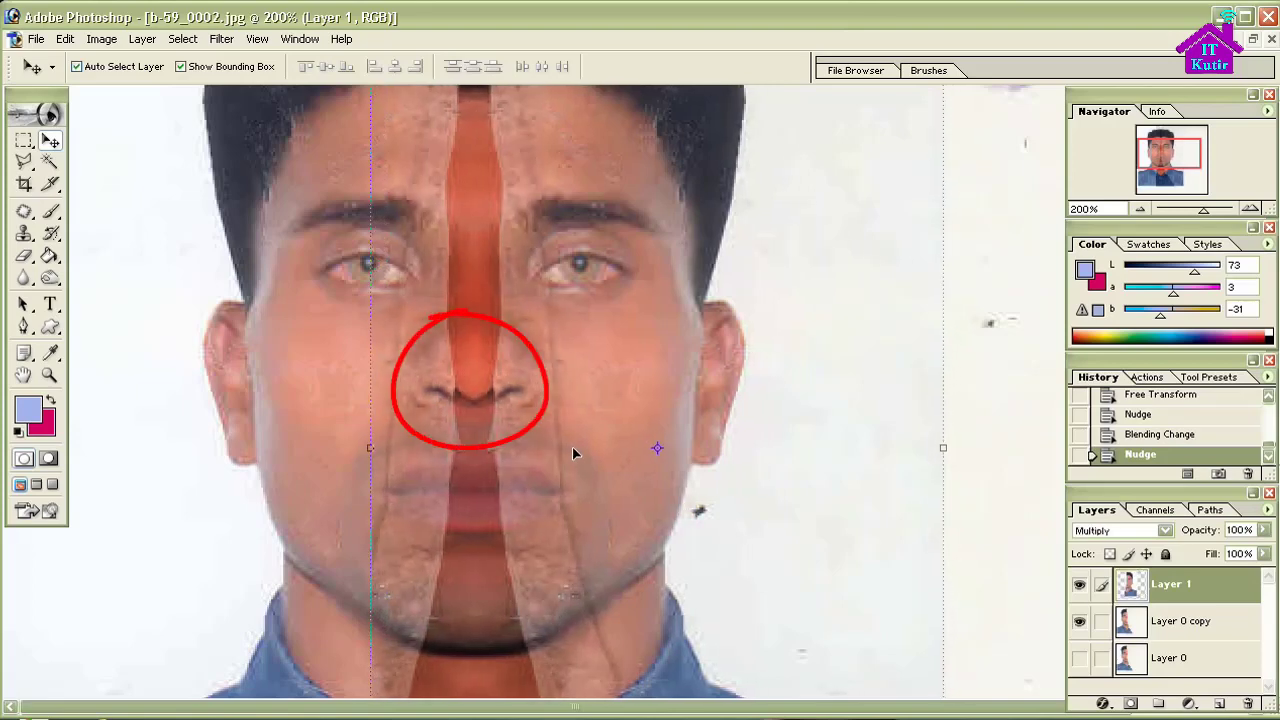
{"action": "key", "text": "Left"}
{"action": "key", "text": "Left"}
{"action": "key", "text": "Left"}
{"action": "key", "text": "Left"}
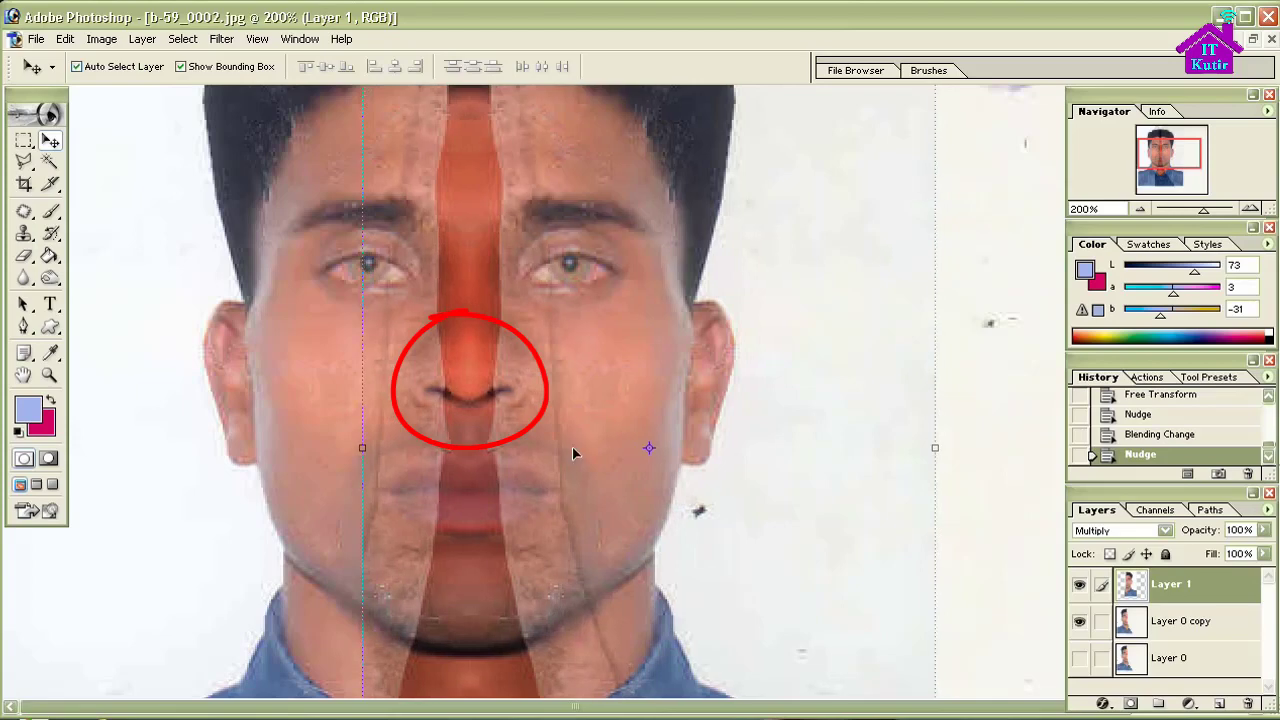
{"action": "key", "text": "Right"}
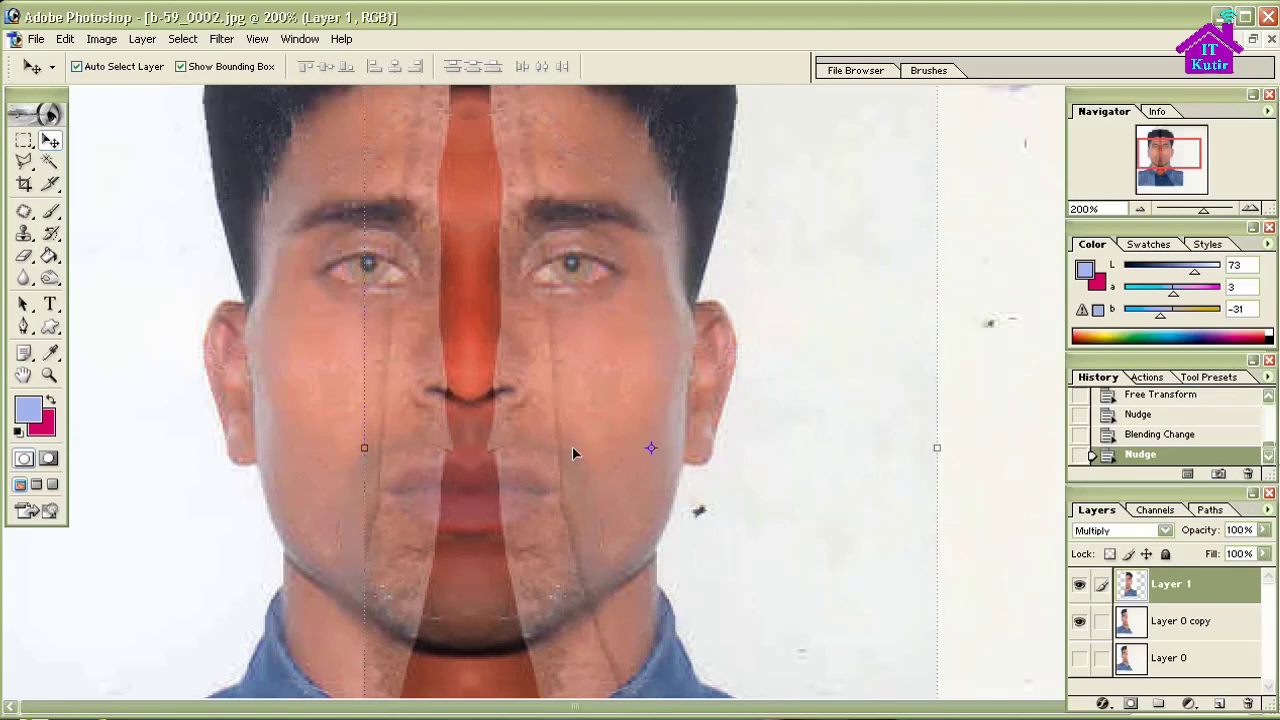
{"action": "key", "text": "Left"}
{"action": "key", "text": "Left"}
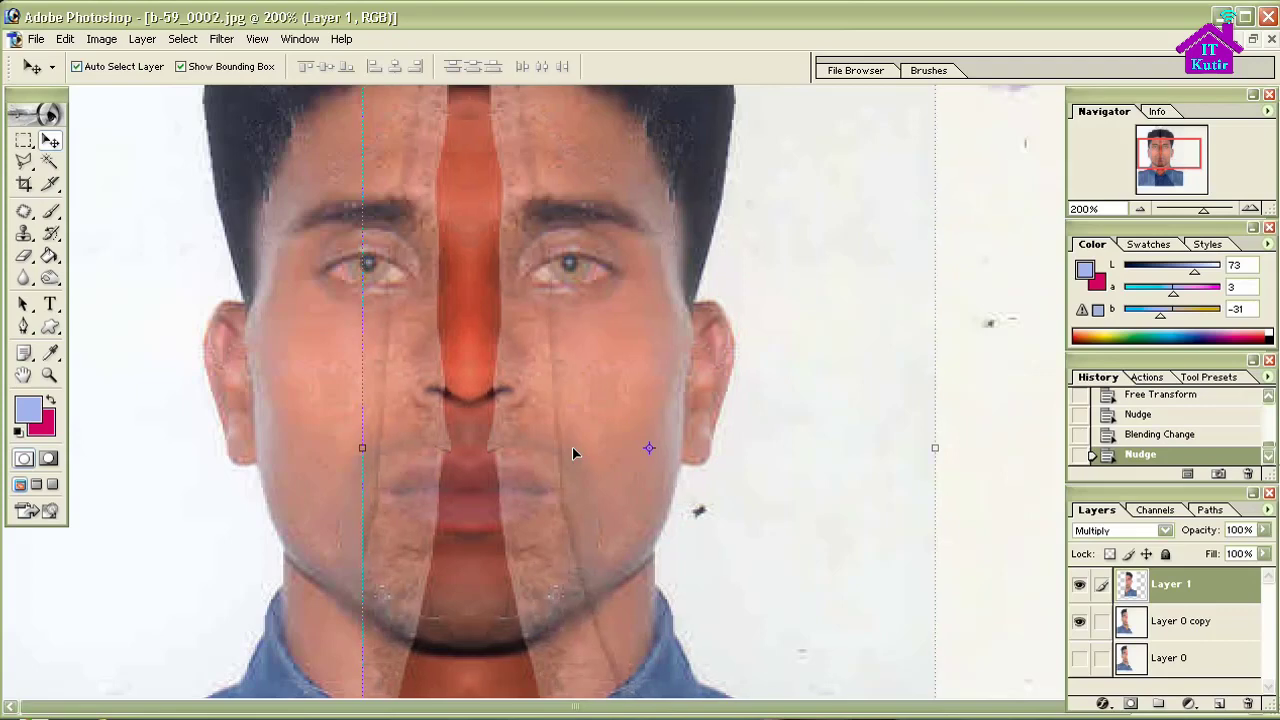
Fine-tune the seam with one-pixel nudges left, right and down
{"action": "scroll", "coordinate": [572, 454], "scroll_direction": "up", "scroll_amount": 1}
{"action": "scroll", "coordinate": [572, 454], "scroll_direction": "up", "scroll_amount": 2}
{"action": "scroll", "coordinate": [572, 447], "scroll_direction": "down", "scroll_amount": 2}
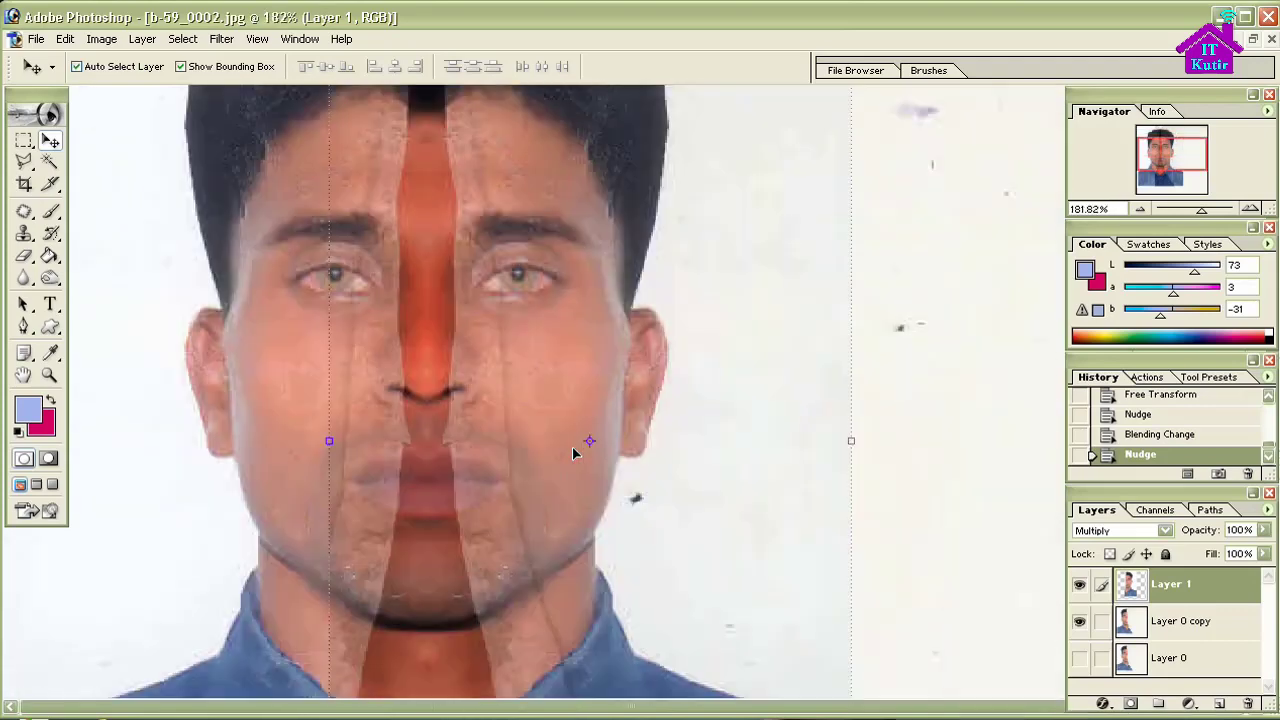
{"action": "scroll", "coordinate": [572, 447], "scroll_direction": "down", "scroll_amount": 1}
{"action": "scroll", "coordinate": [572, 447], "scroll_direction": "down", "scroll_amount": 1}
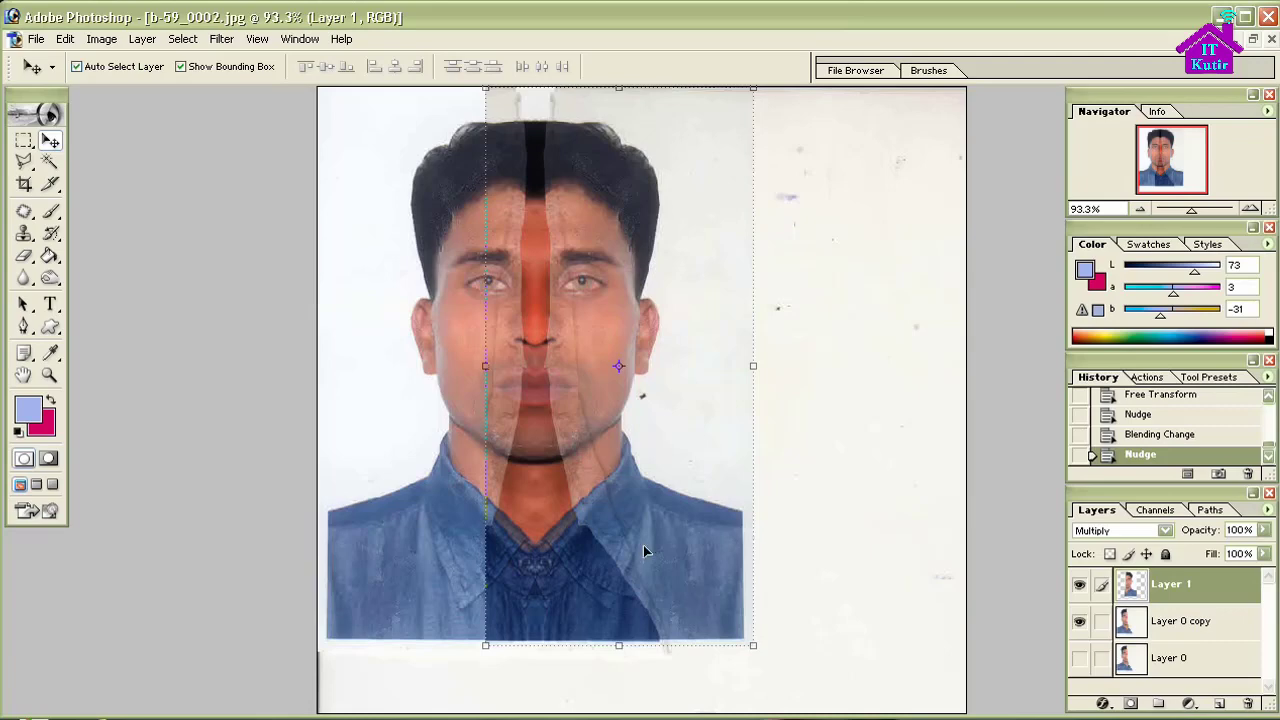
{"action": "key", "text": "Left"}
{"action": "key", "text": "Left"}
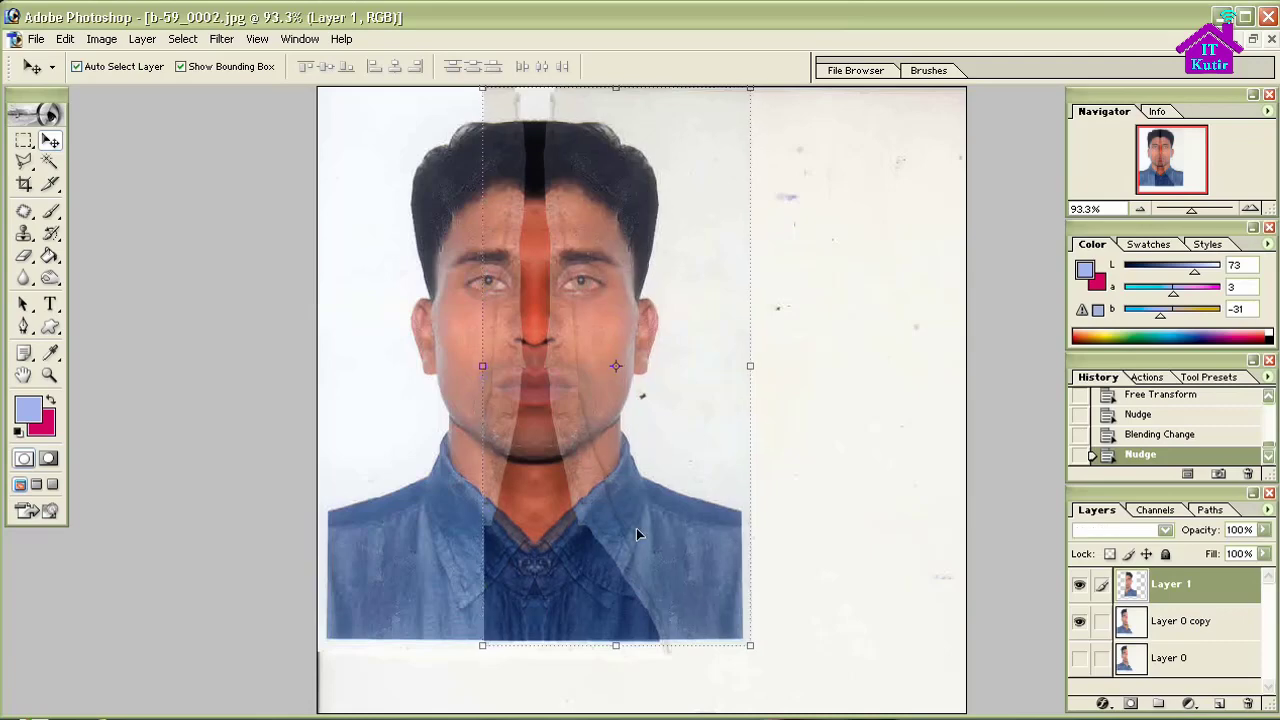
{"action": "key", "text": "Left"}
{"action": "key", "text": "Left"}
{"action": "key", "text": "Left"}
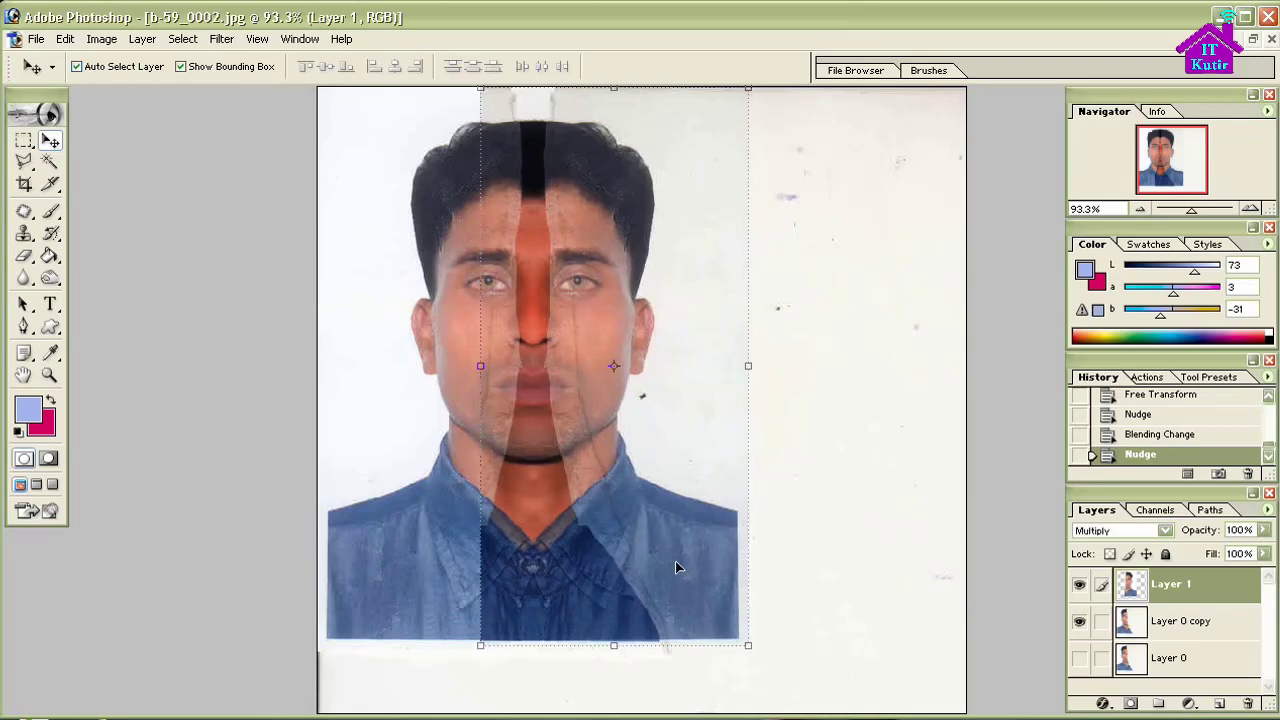
{"action": "key", "text": "Right"}
{"action": "key", "text": "Right"}
{"action": "key", "text": "Right"}
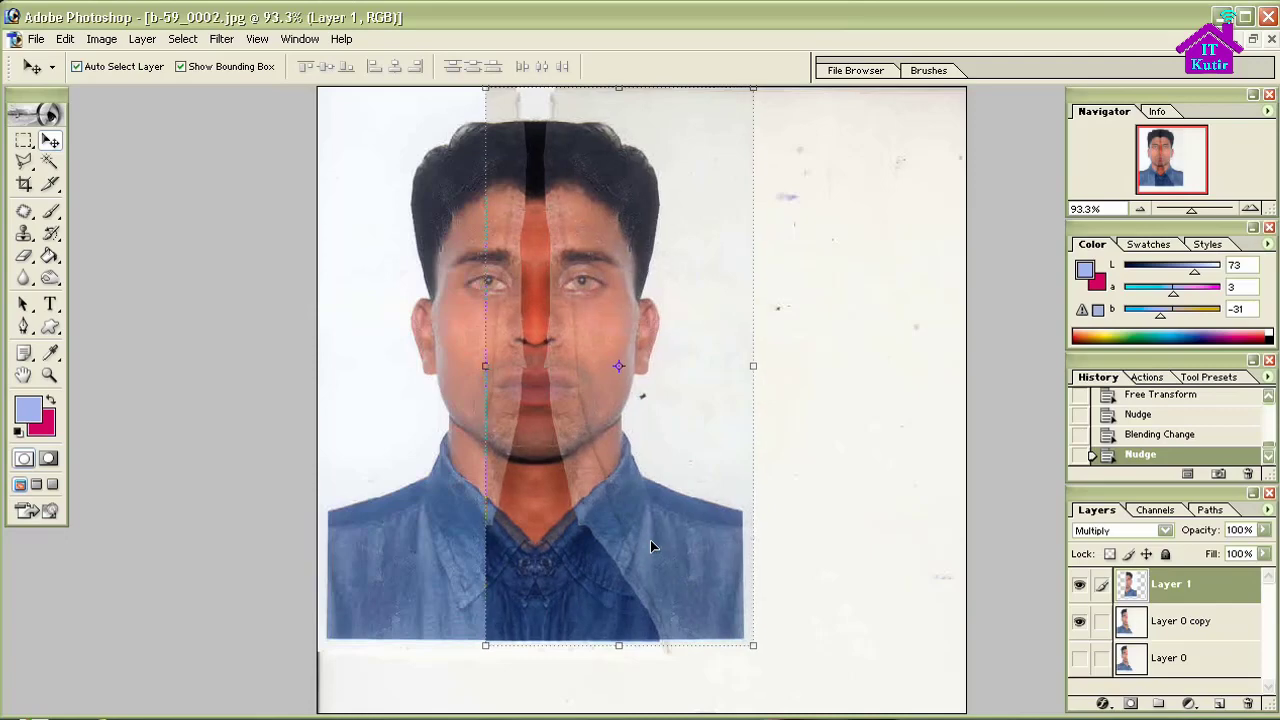
{"action": "key", "text": "Left"}
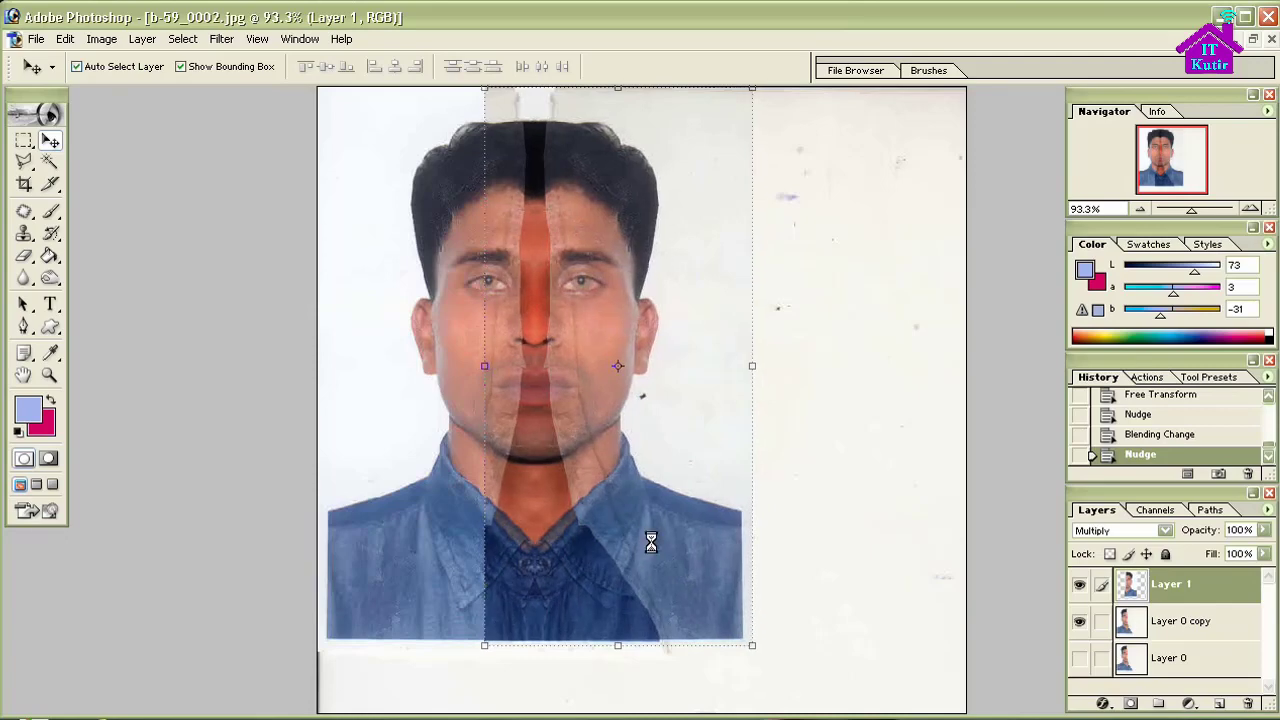
{"action": "key", "text": "Down"}
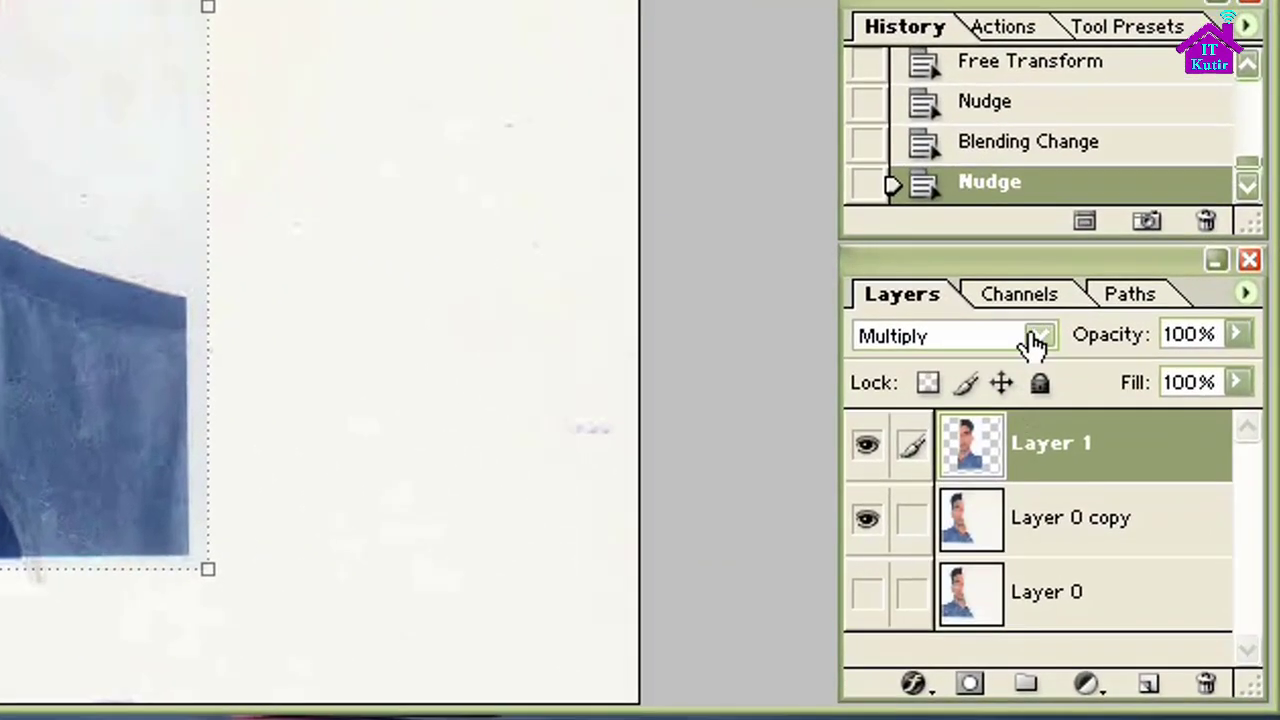
Set Layer 1 back to Normal and ready the Eraser at 100% opacity, size 50
{"action": "left_click", "coordinate": [1035, 340]}
{"action": "left_click", "coordinate": [913, 362]}
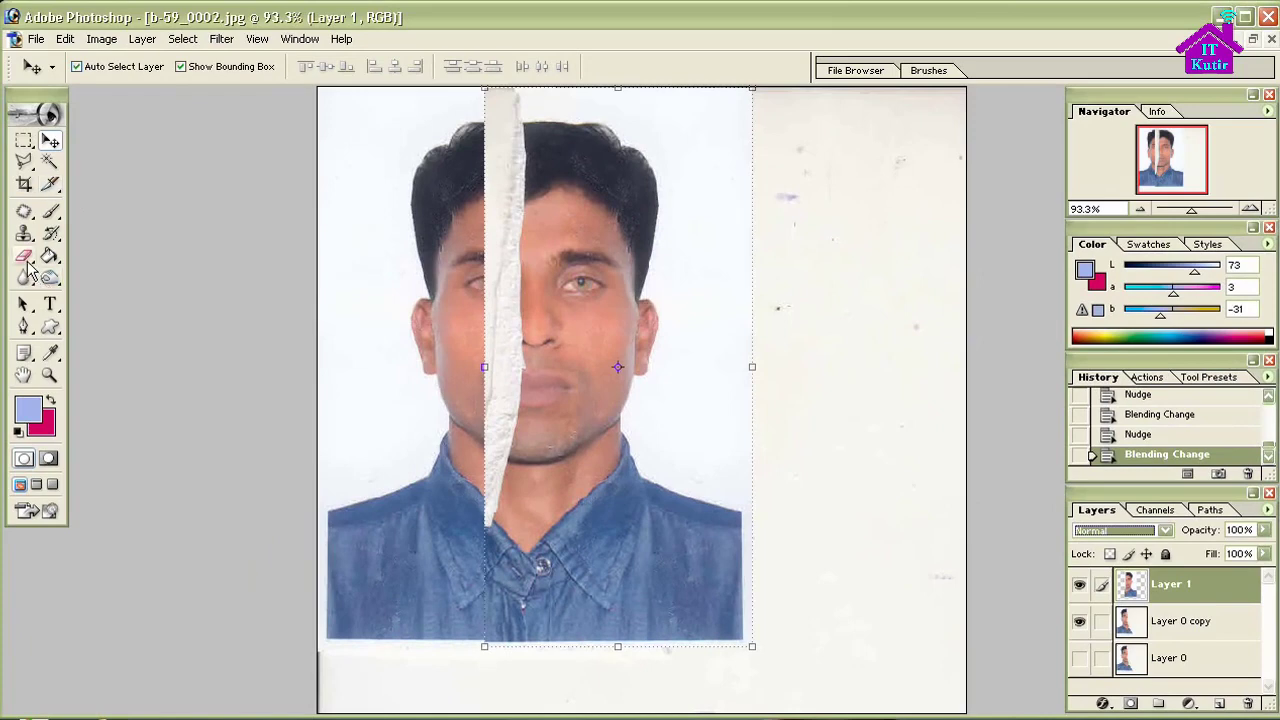
{"action": "left_click", "coordinate": [25, 257]}
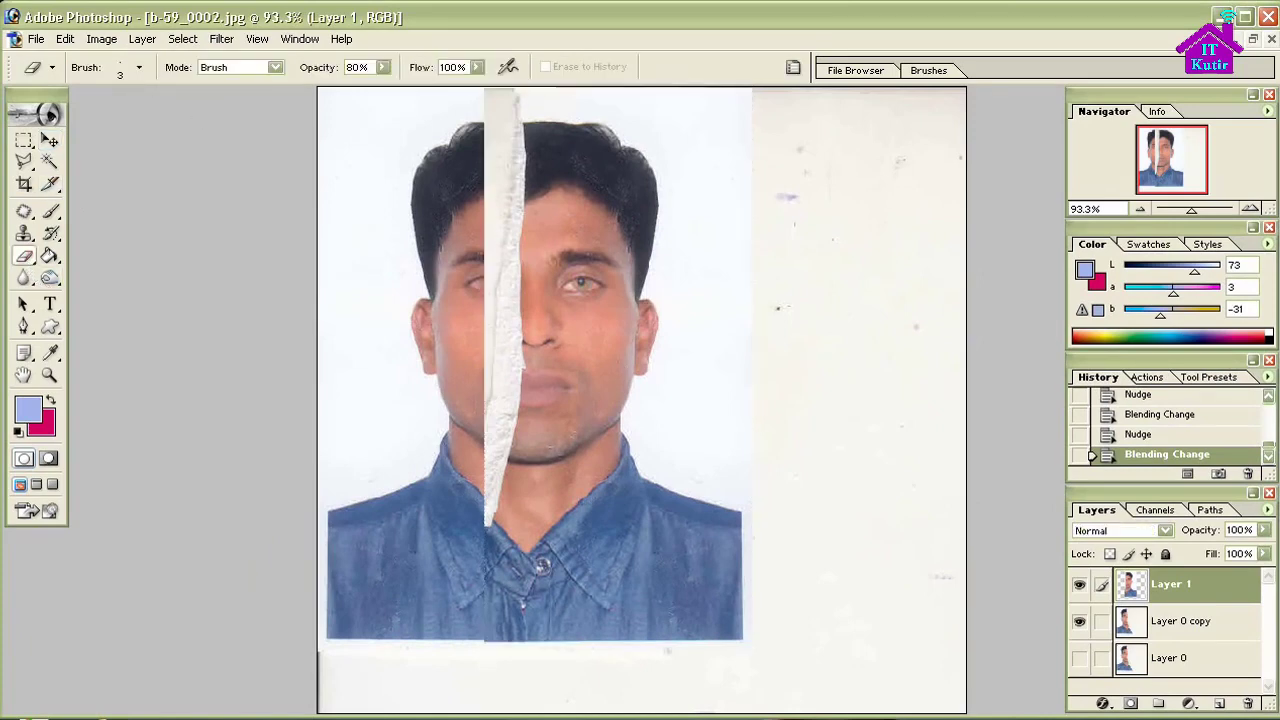
{"action": "left_click", "coordinate": [383, 67]}
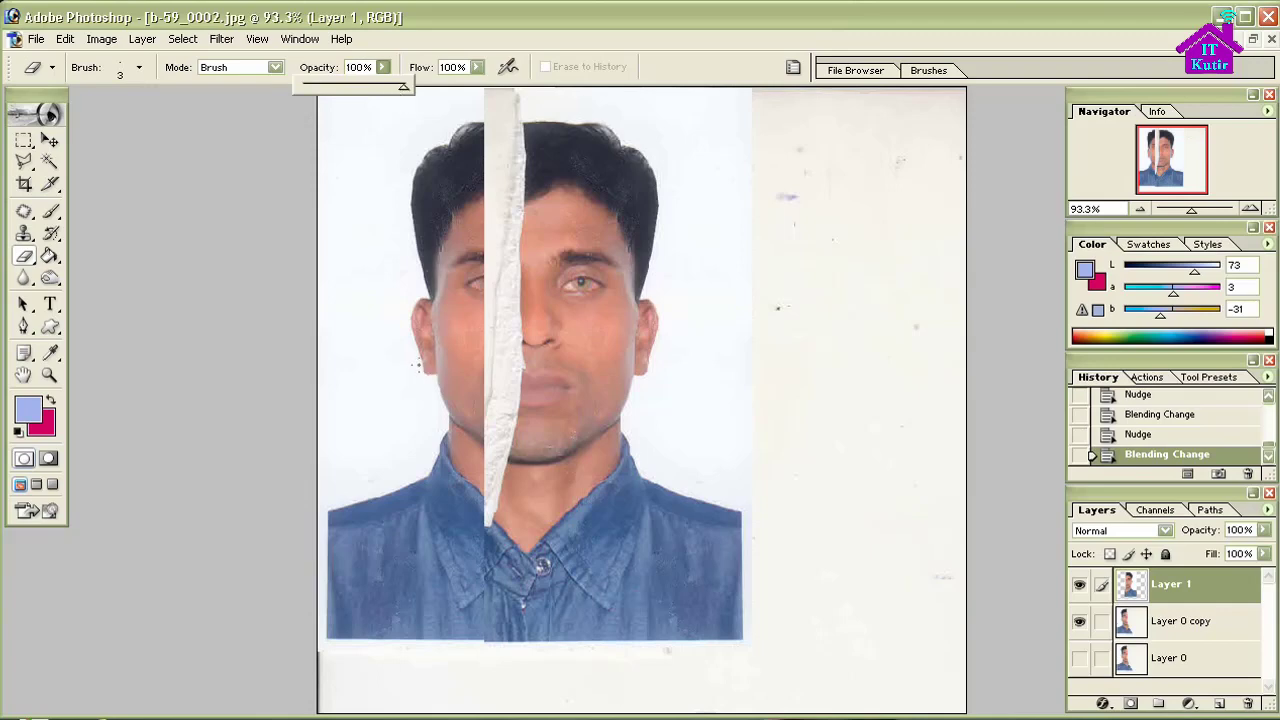
{"action": "key", "text": "Escape"}
{"action": "key", "text": "bracketright"}
{"action": "key", "text": "bracketright"}
{"action": "key", "text": "bracketright"}
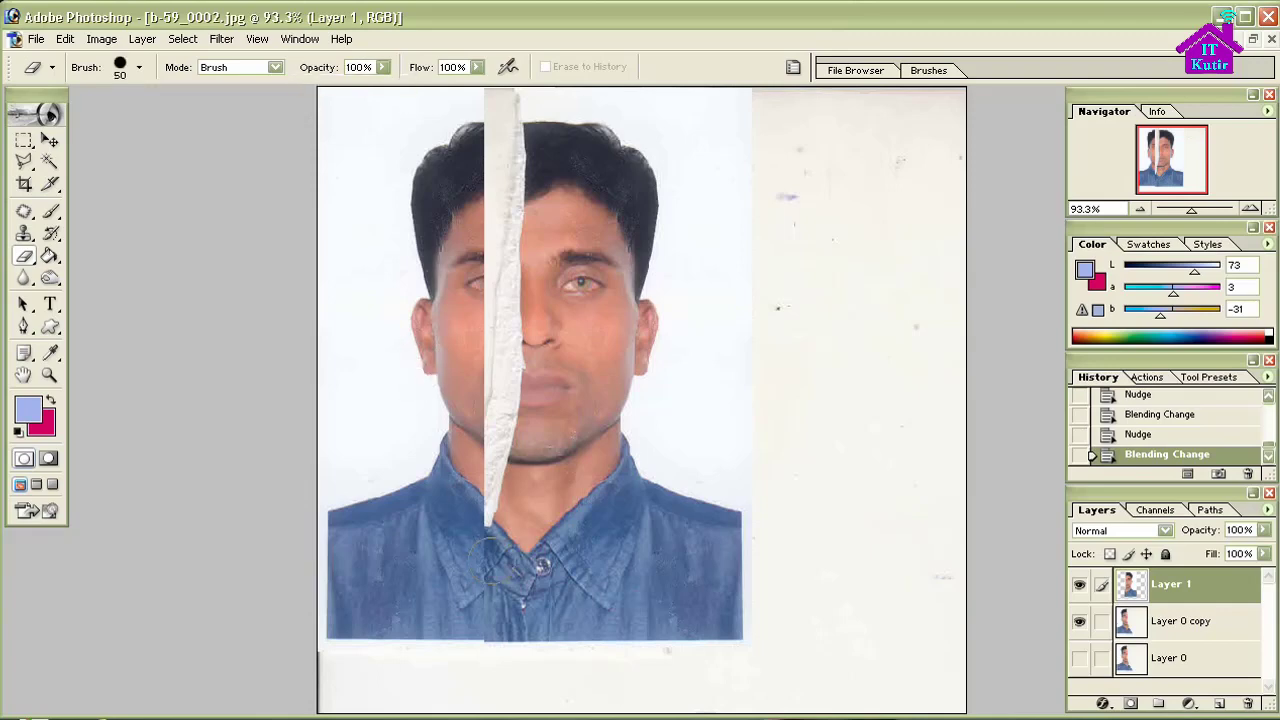
Erase the torn paper strip over the neck, chin, lips and bottom edge, undoing a mistaken shirt erase
{"action": "mouse_move", "coordinate": [478, 538]}
{"action": "left_mouse_down"}
{"action": "mouse_move", "coordinate": [520, 598]}
{"action": "mouse_move", "coordinate": [482, 518]}
{"action": "left_mouse_up"}
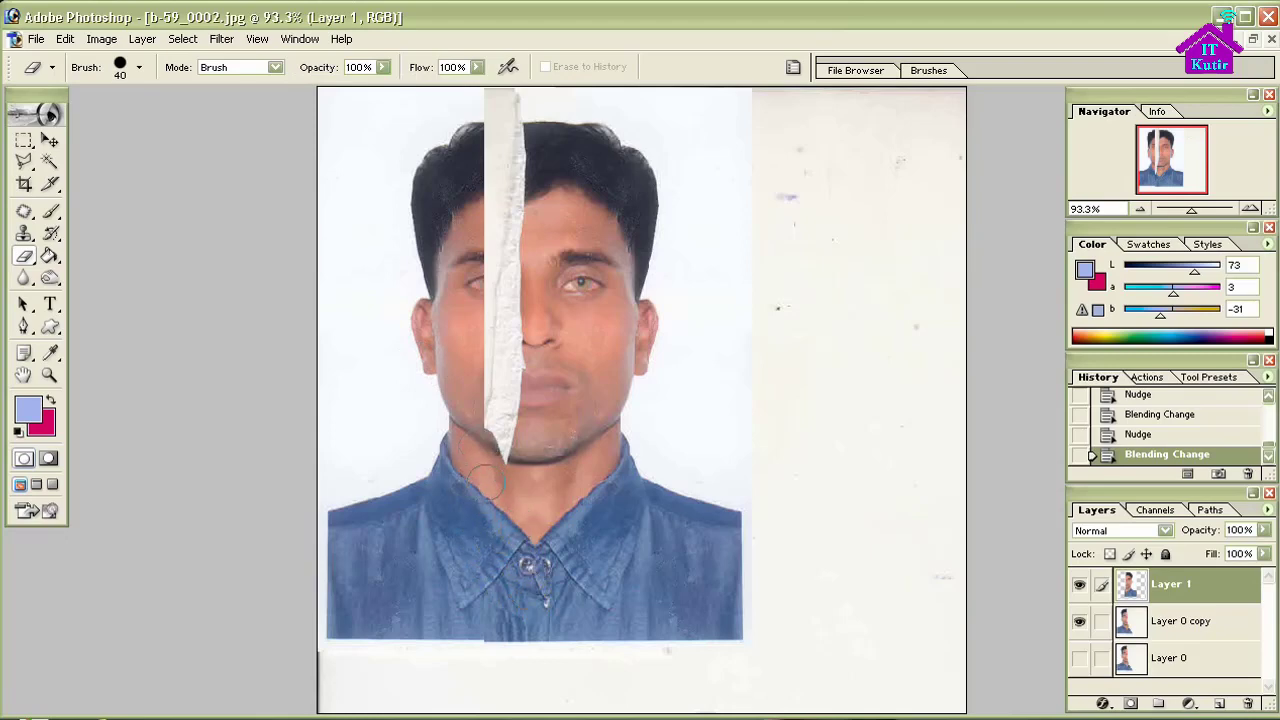
{"action": "mouse_move", "coordinate": [484, 482]}
{"action": "left_mouse_down"}
{"action": "mouse_move", "coordinate": [518, 265]}
{"action": "mouse_move", "coordinate": [514, 92]}
{"action": "mouse_move", "coordinate": [480, 245]}
{"action": "left_mouse_up"}
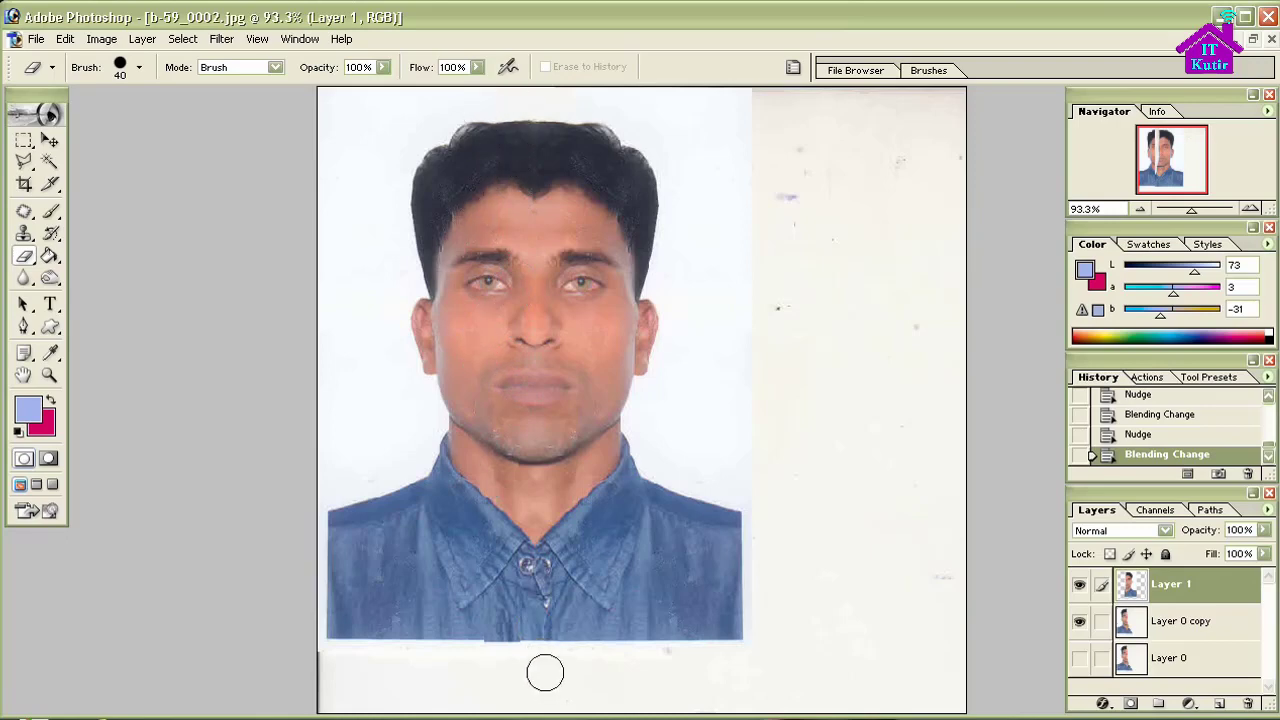
{"action": "left_click_drag", "start_coordinate": [546, 671], "coordinate": [505, 605]}
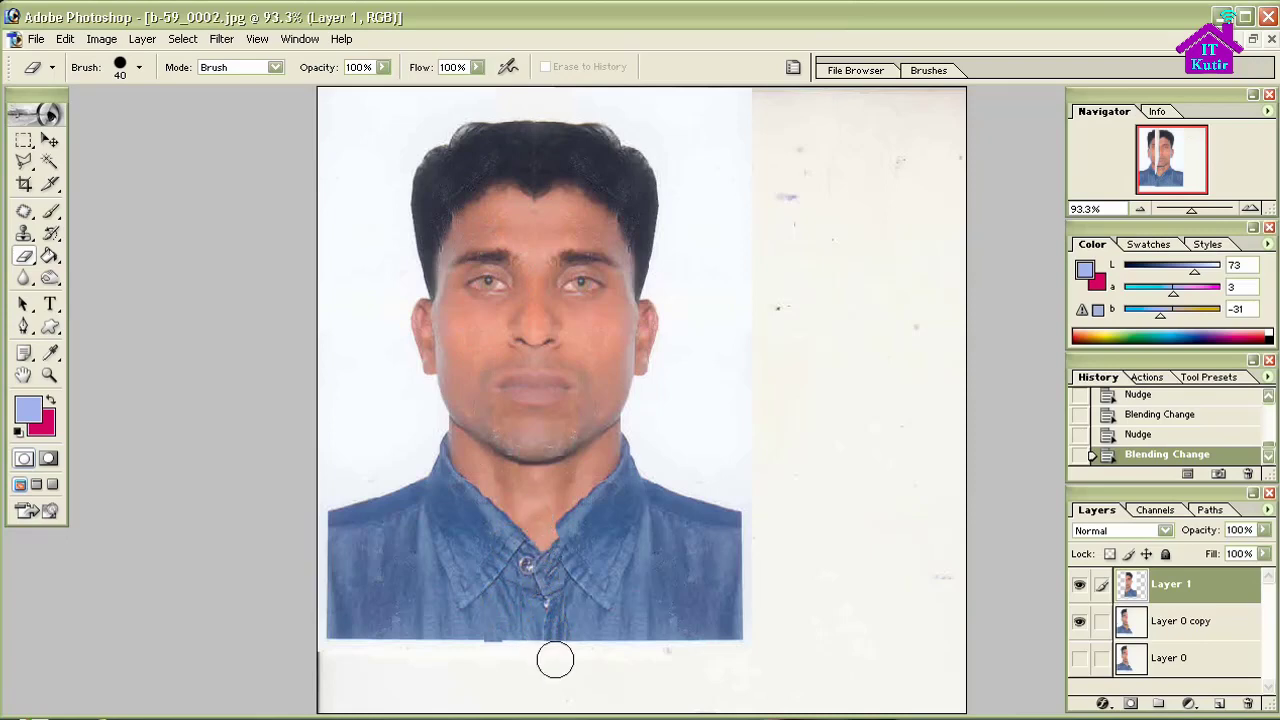
{"action": "left_click_drag", "start_coordinate": [571, 505], "coordinate": [569, 476]}
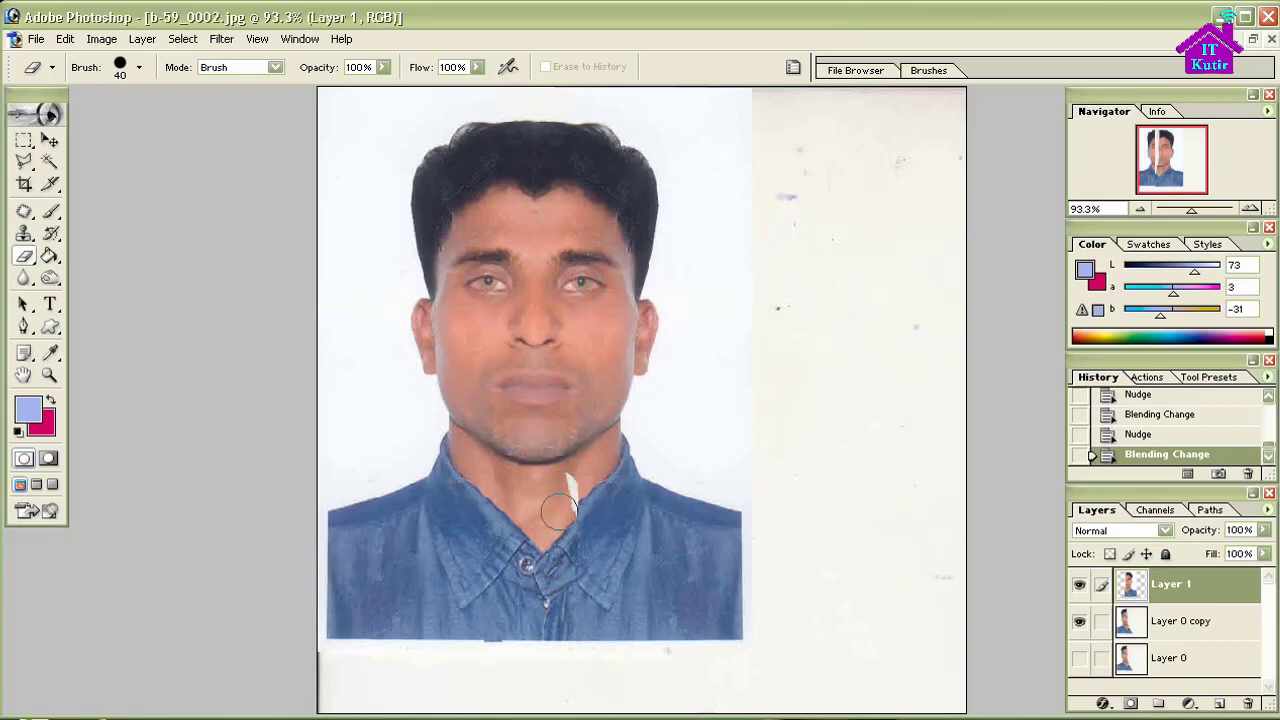
{"action": "key", "text": "ctrl+z"}
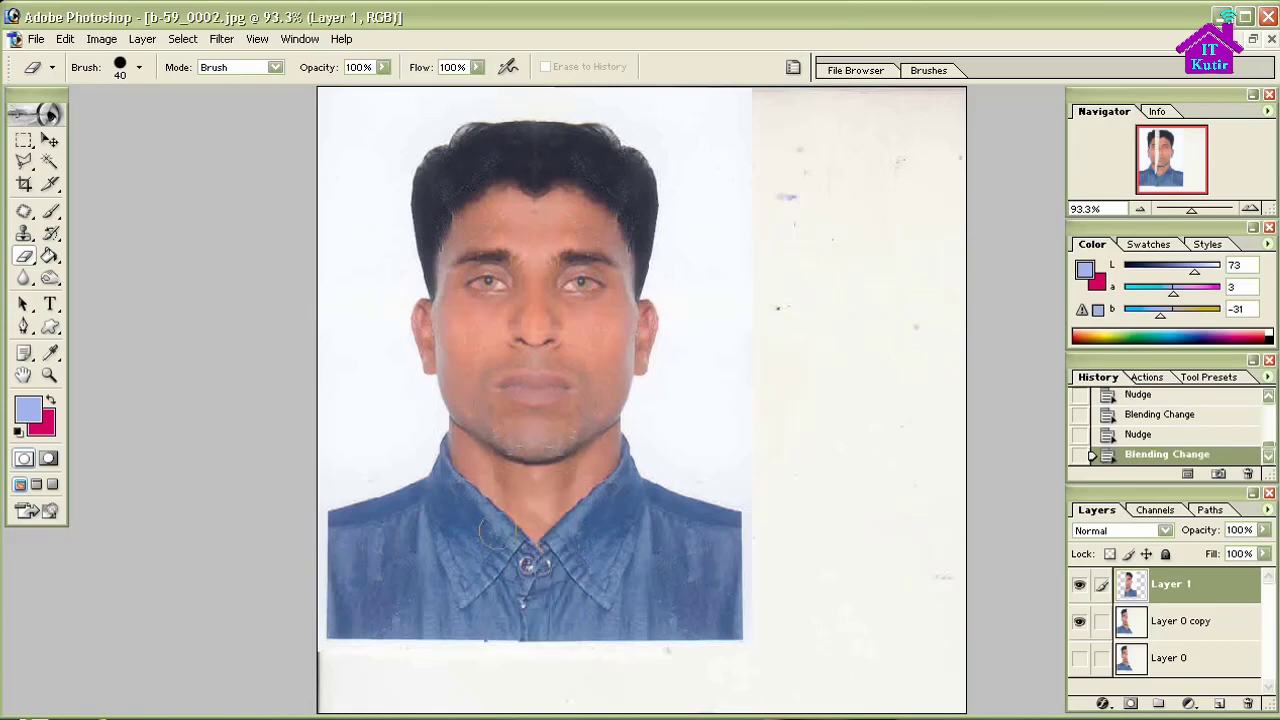
{"action": "mouse_move", "coordinate": [530, 562]}
{"action": "left_mouse_down"}
{"action": "mouse_move", "coordinate": [562, 630]}
{"action": "mouse_move", "coordinate": [521, 600]}
{"action": "left_mouse_up"}
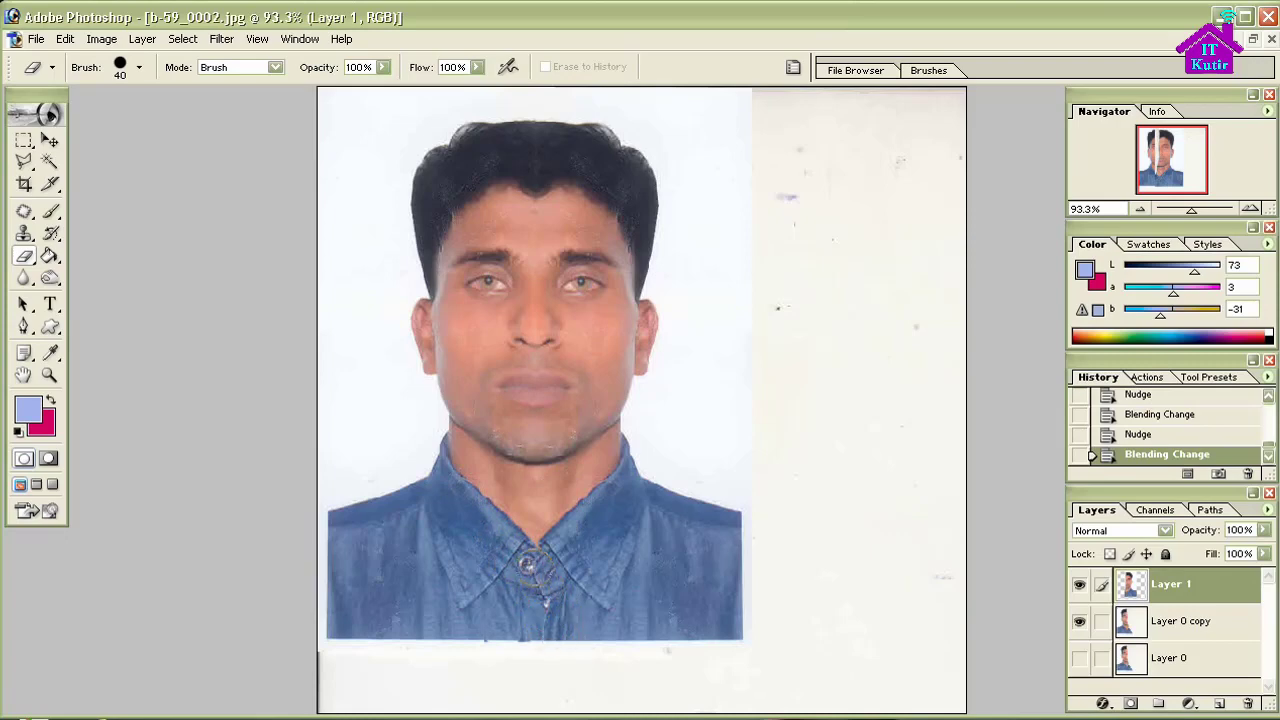
{"action": "key", "text": "ctrl+shift+z"}
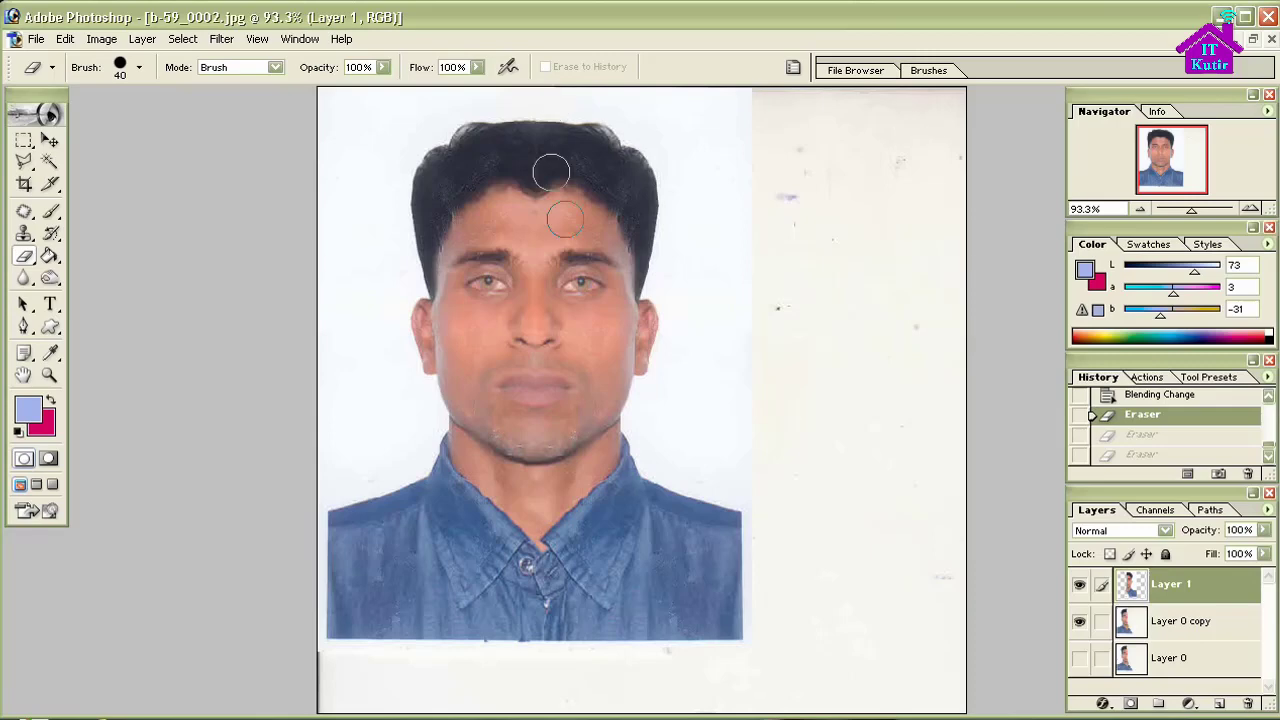
Zoom out and crop the canvas tightly around the portrait, removing the right and bottom paper
{"action": "left_click", "coordinate": [51, 375]}
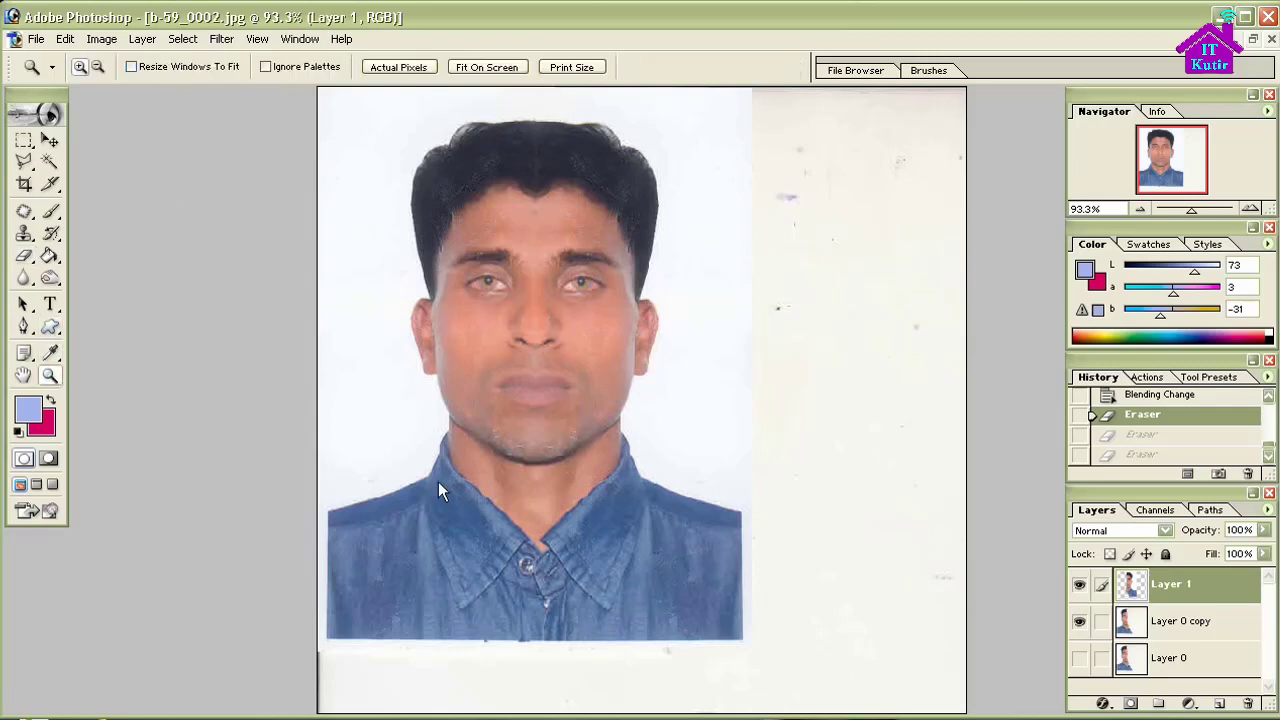
{"action": "left_click", "coordinate": [541, 537], "text": "alt"}
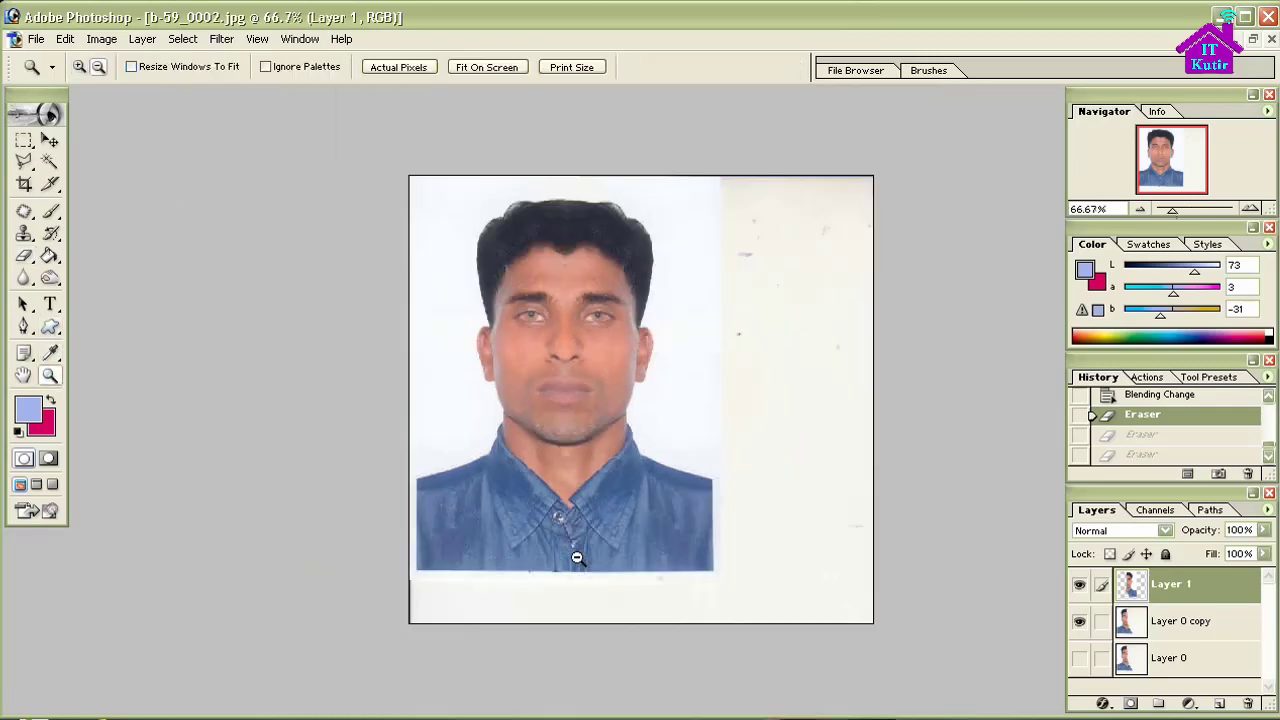
{"action": "left_click", "coordinate": [24, 184]}
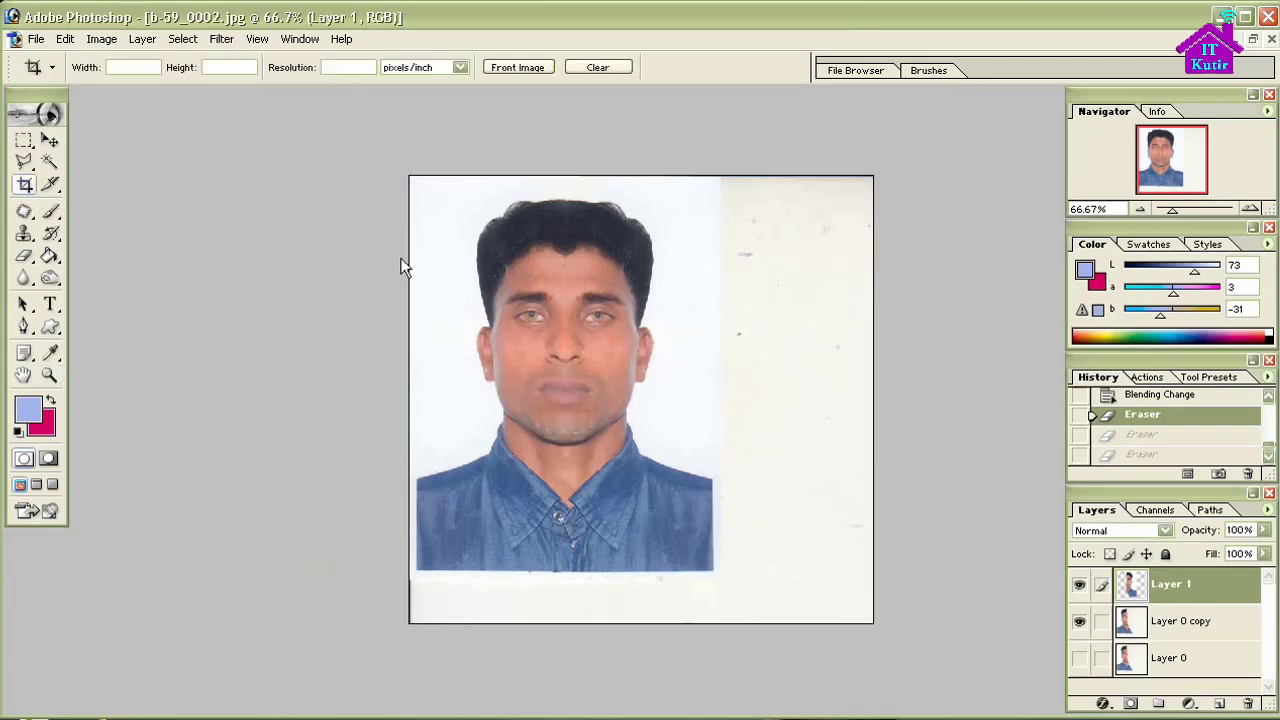
{"action": "mouse_move", "coordinate": [410, 177]}
{"action": "left_mouse_down"}
{"action": "mouse_move", "coordinate": [725, 591]}
{"action": "mouse_move", "coordinate": [720, 574]}
{"action": "left_mouse_up"}
{"action": "left_click_drag", "start_coordinate": [720, 574], "coordinate": [722, 576]}
{"action": "key", "text": "Return"}
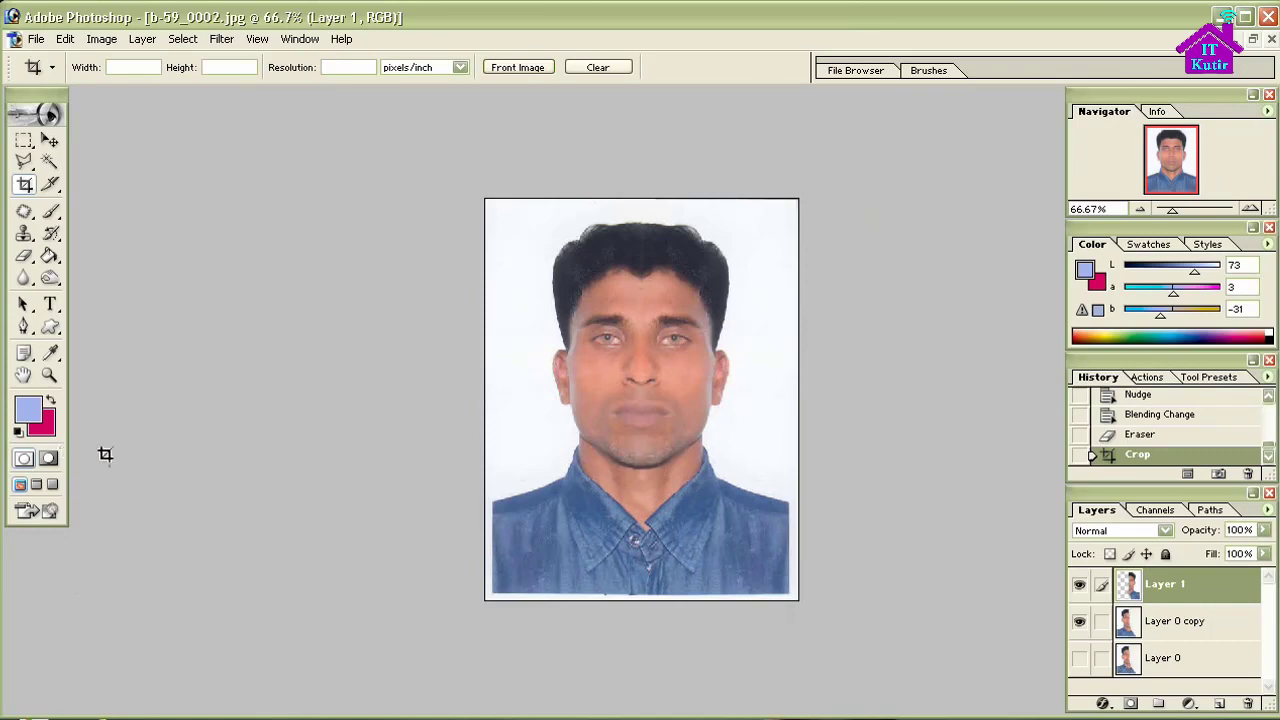
{"action": "scroll", "coordinate": [462, 587], "scroll_direction": "down", "scroll_amount": 1}
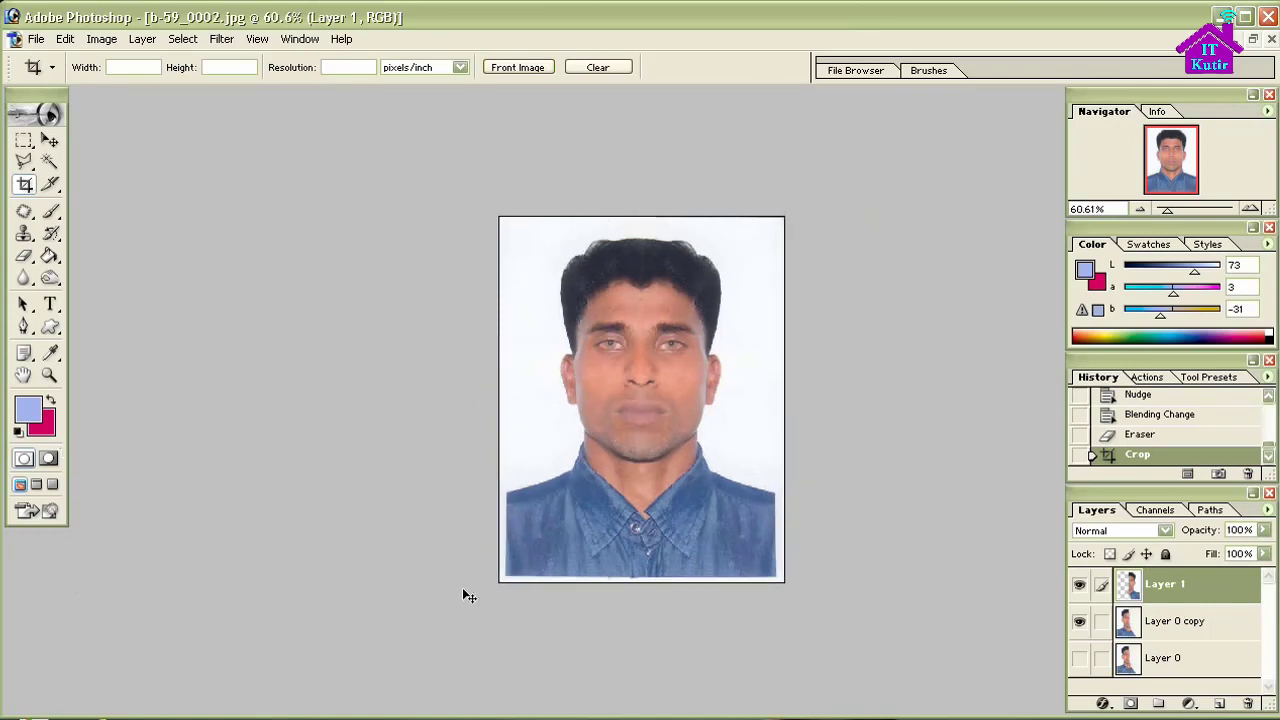
{"action": "scroll", "coordinate": [462, 587], "scroll_direction": "up", "scroll_amount": 2}
{"action": "scroll", "coordinate": [462, 594], "scroll_direction": "up", "scroll_amount": 1}
{"action": "scroll", "coordinate": [460, 595], "scroll_direction": "up", "scroll_amount": 1}
{"action": "scroll", "coordinate": [460, 595], "scroll_direction": "up", "scroll_amount": 1}
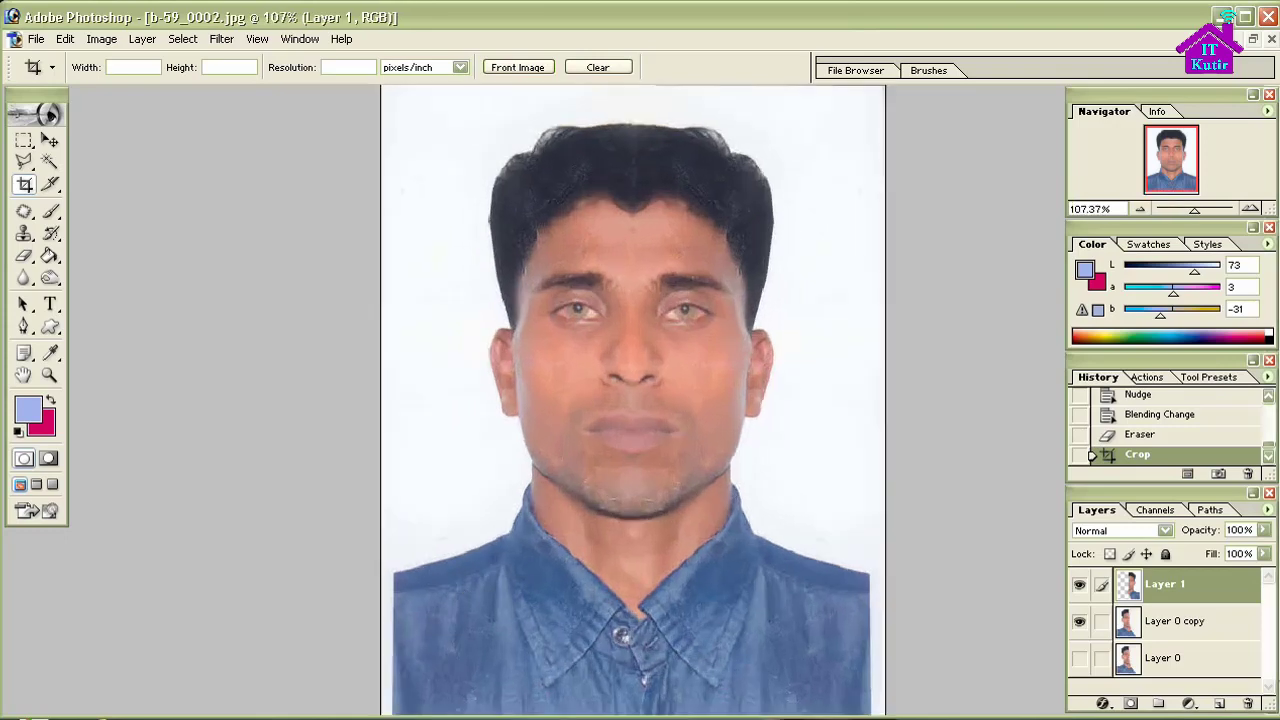
{"action": "scroll", "coordinate": [449, 574], "scroll_direction": "down", "scroll_amount": 2}
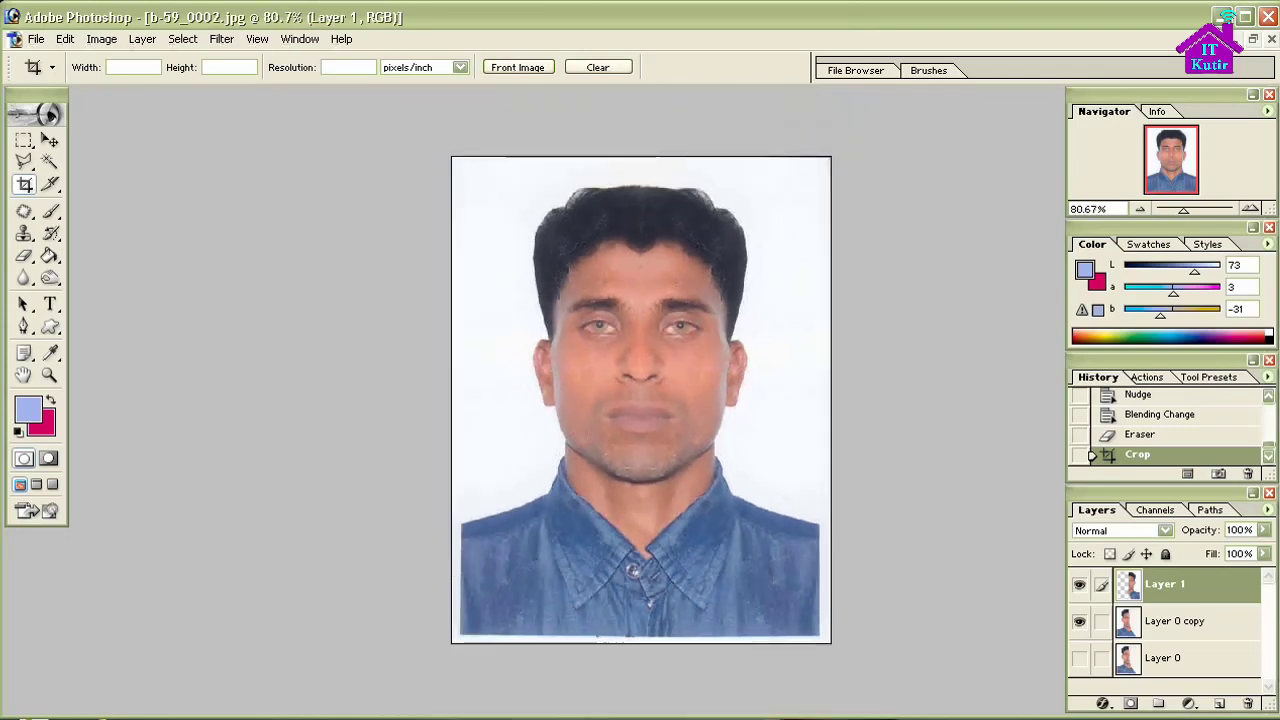
Save a JPEG copy 'b-59_0002 copy.jpg' at Maximum quality 12, Progressive 3 scans
{"action": "key", "text": "ctrl+shift+s"}
{"action": "left_click", "coordinate": [644, 459]}
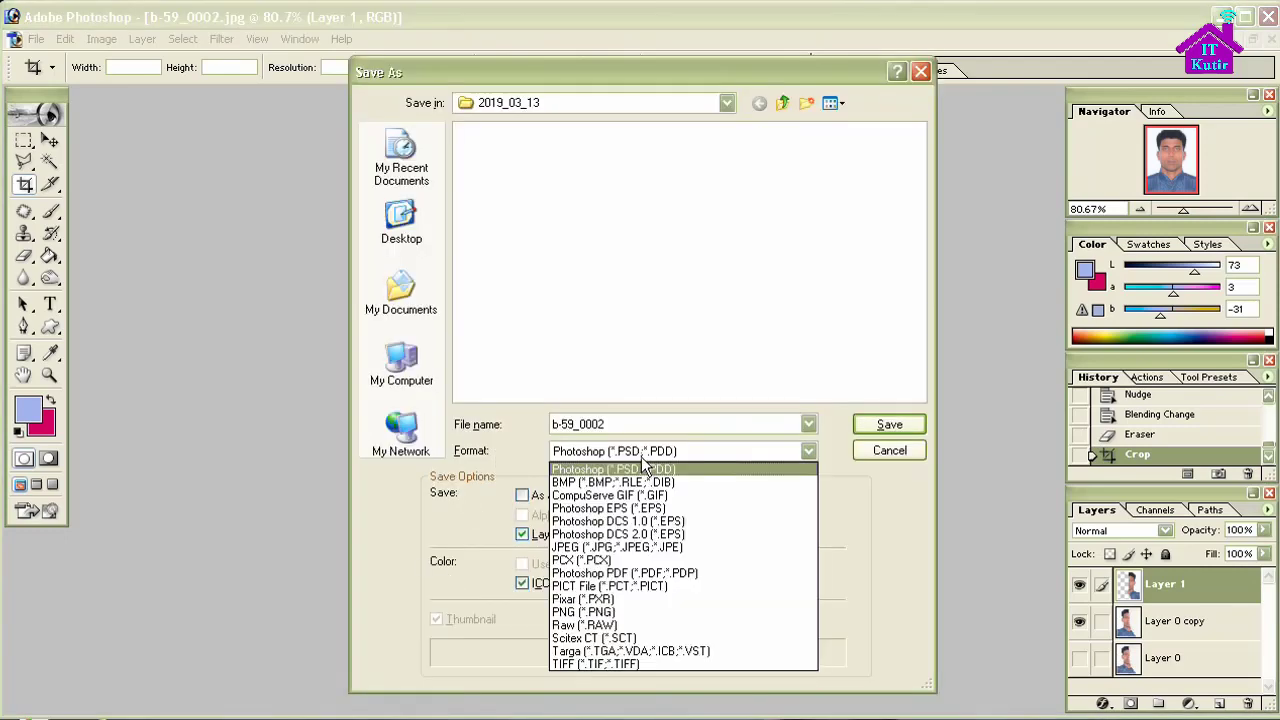
{"action": "left_click", "coordinate": [629, 548]}
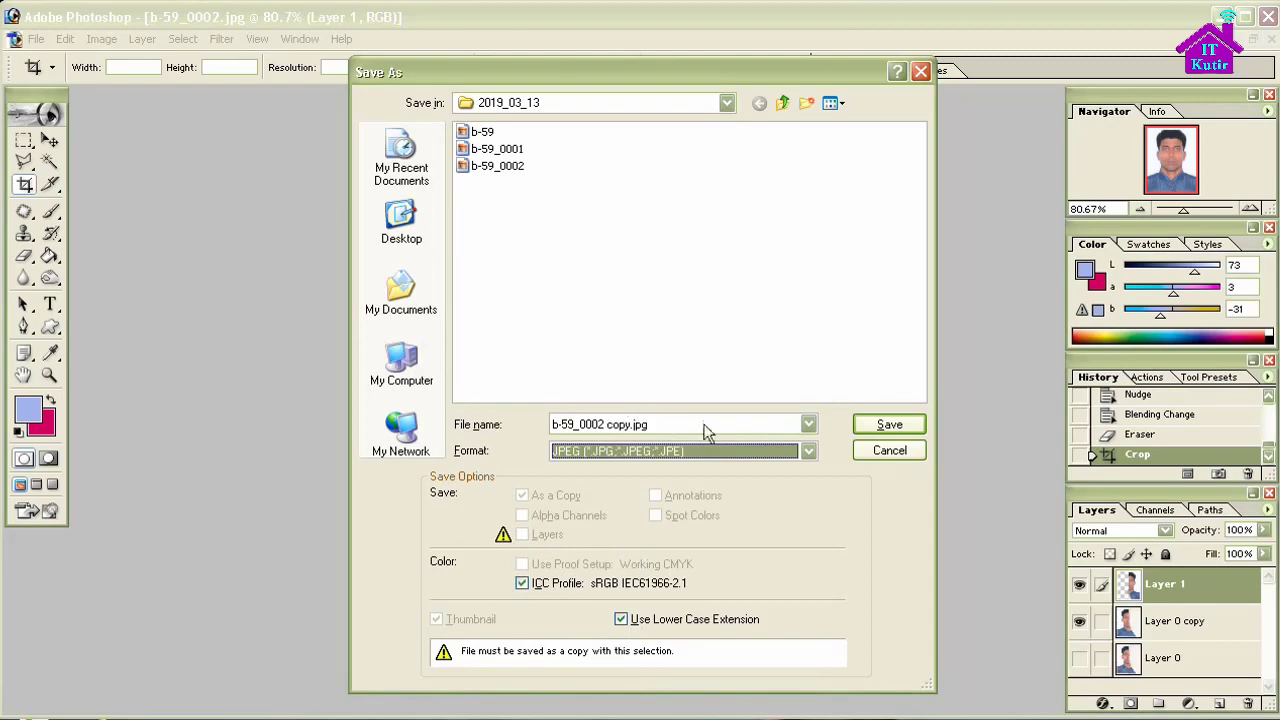
{"action": "left_click", "coordinate": [890, 424]}
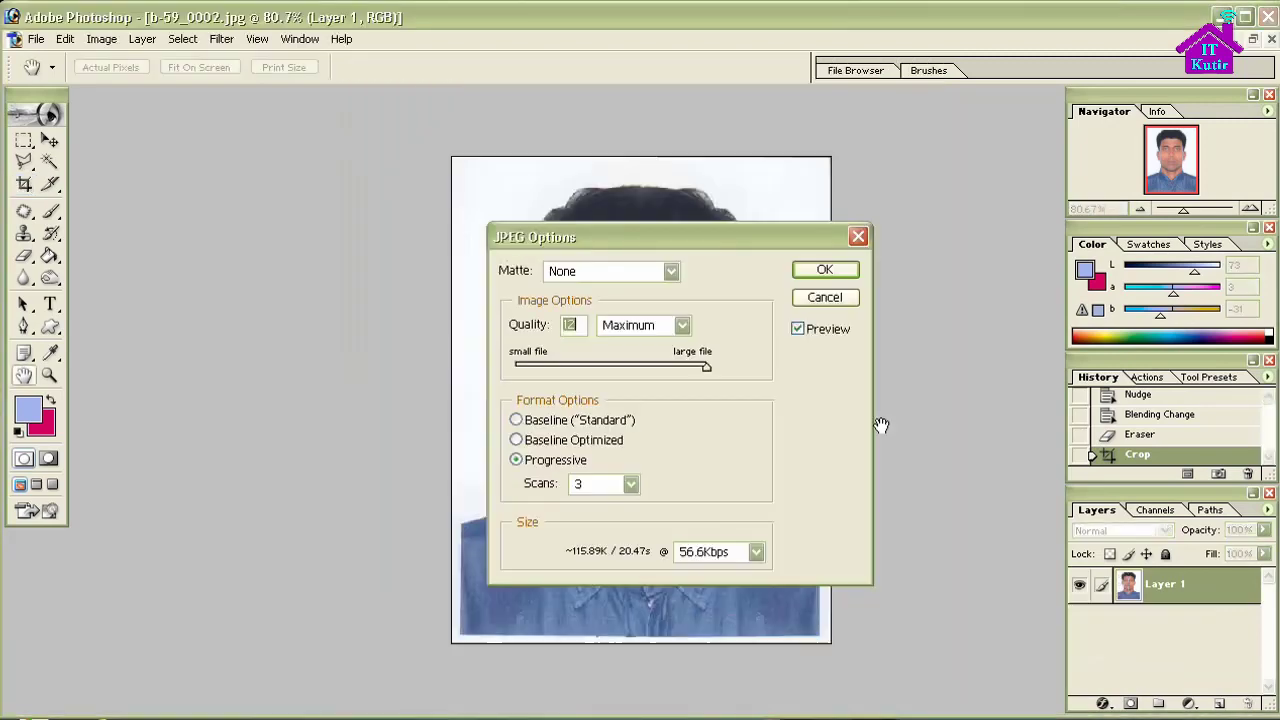
{"action": "left_click", "coordinate": [830, 272]}
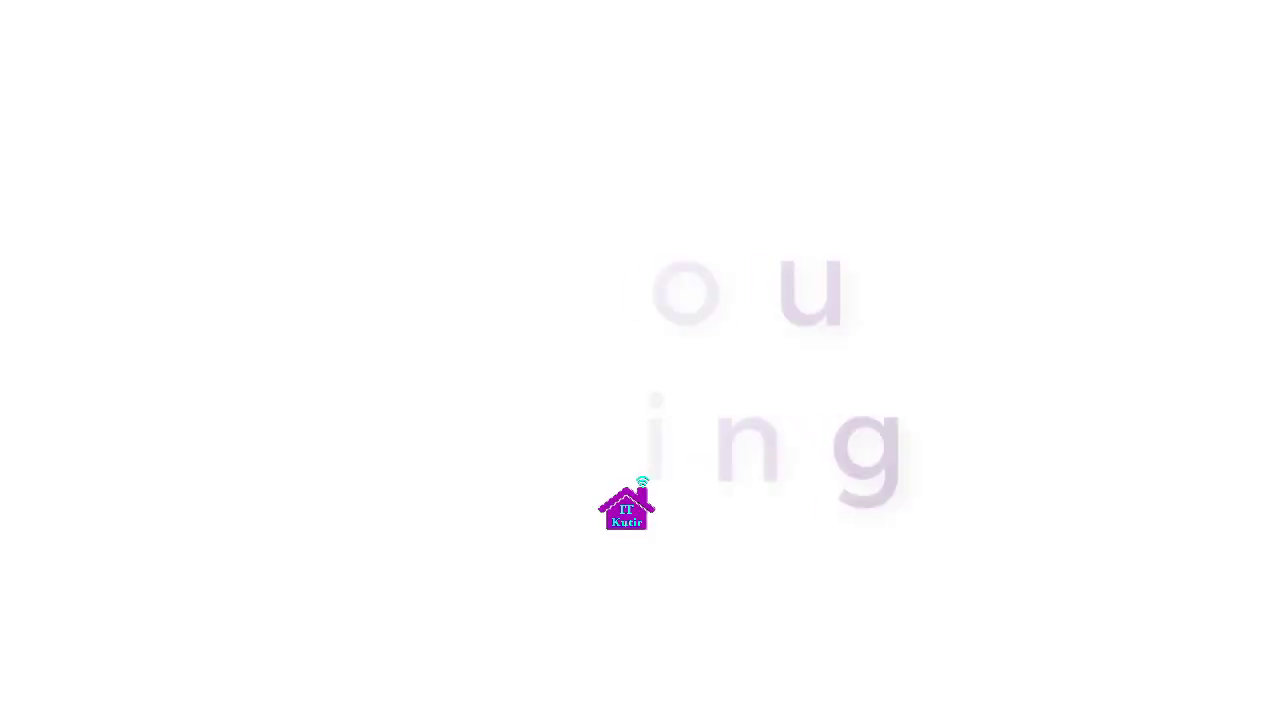